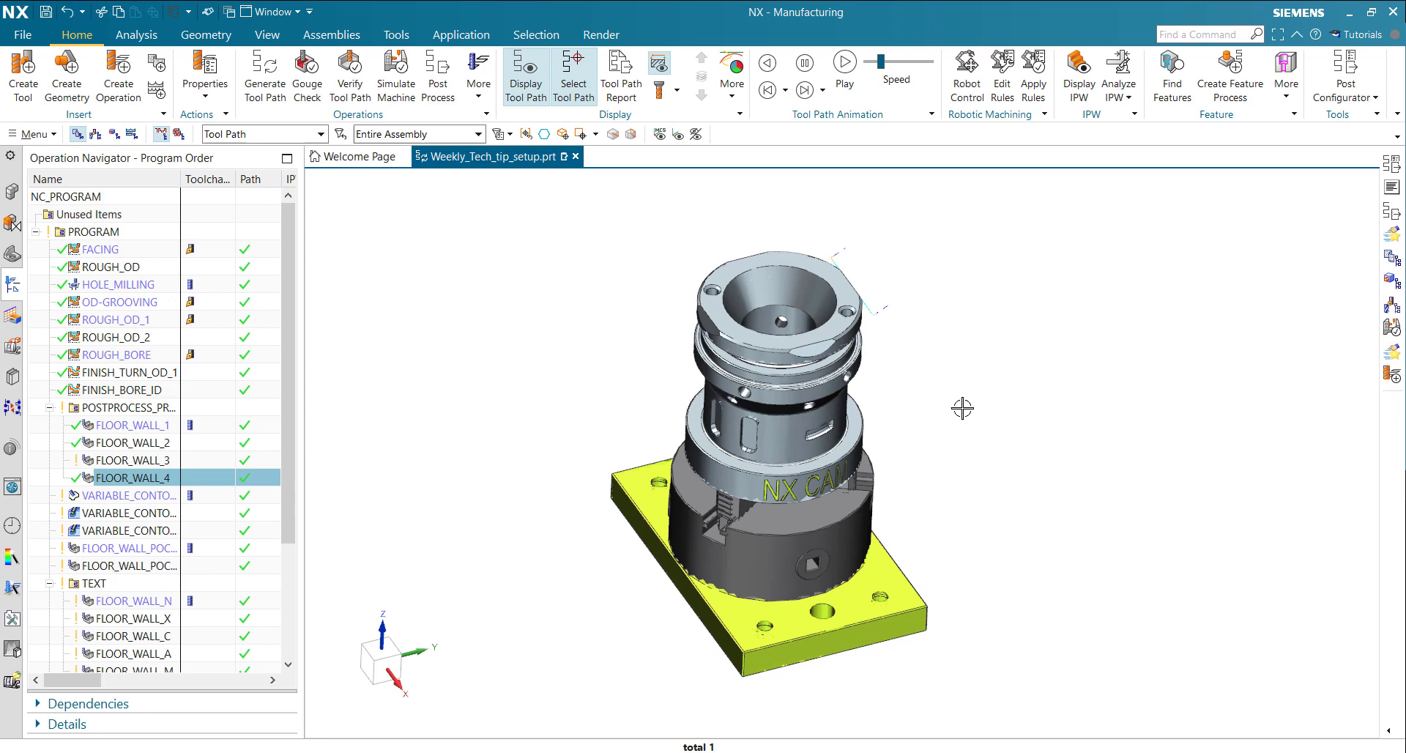
Orbit the view to tilt the turned fixture part toward the front.
middle_click_drag(960, 410, 925, 390)
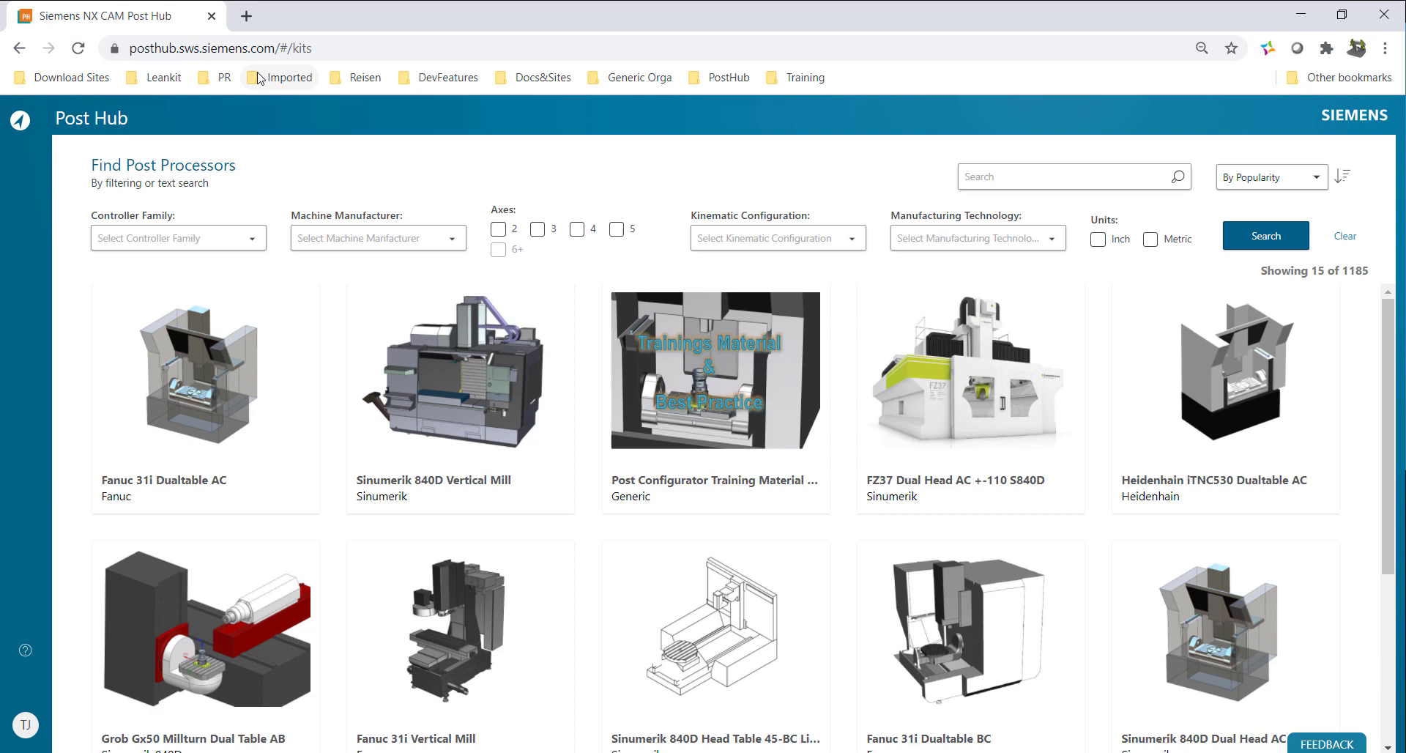
Bring up the Post Hub catalogue near the Post Configurator Training Material card.
mouse_move(712, 382)
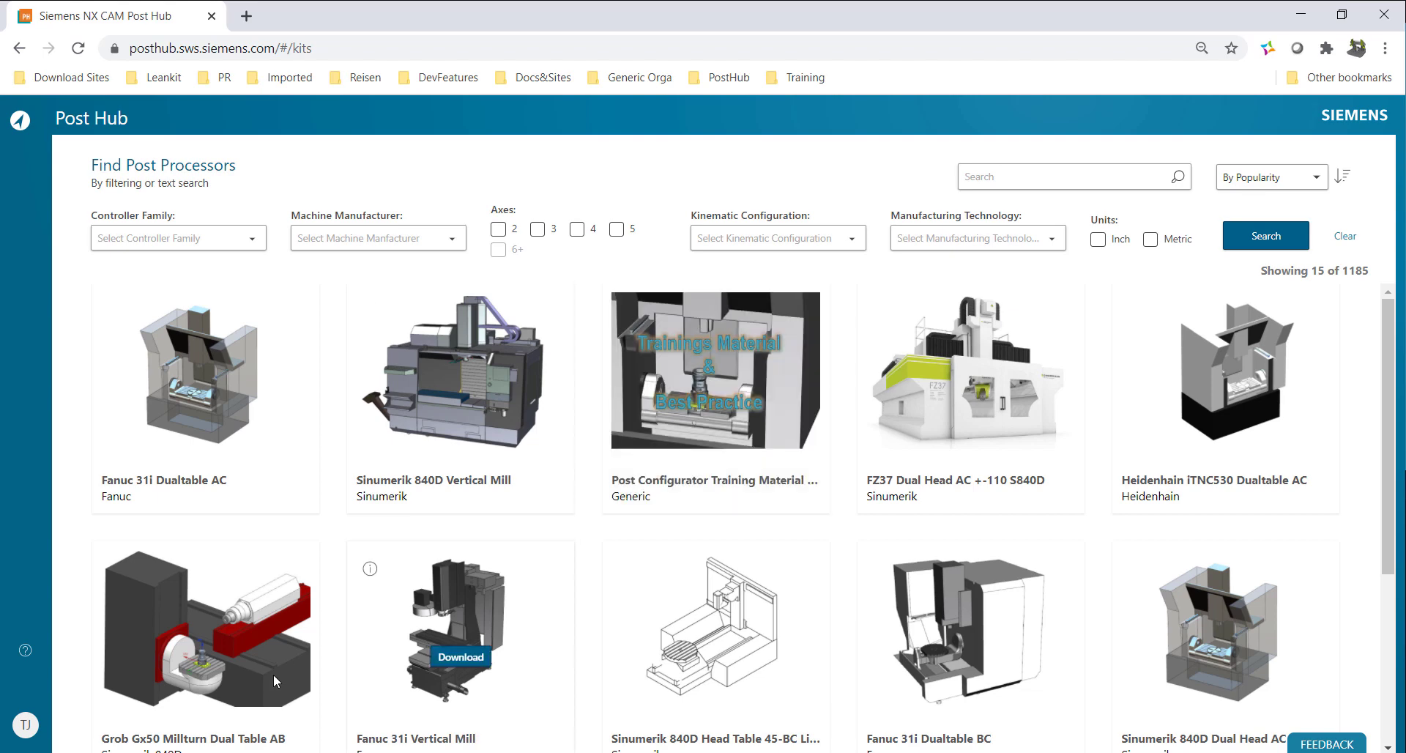
In the training Explorer window, open Post_Configurator_Training_PDF and select 012_Multichain_I_II.pdf.
left_click(249, 752)
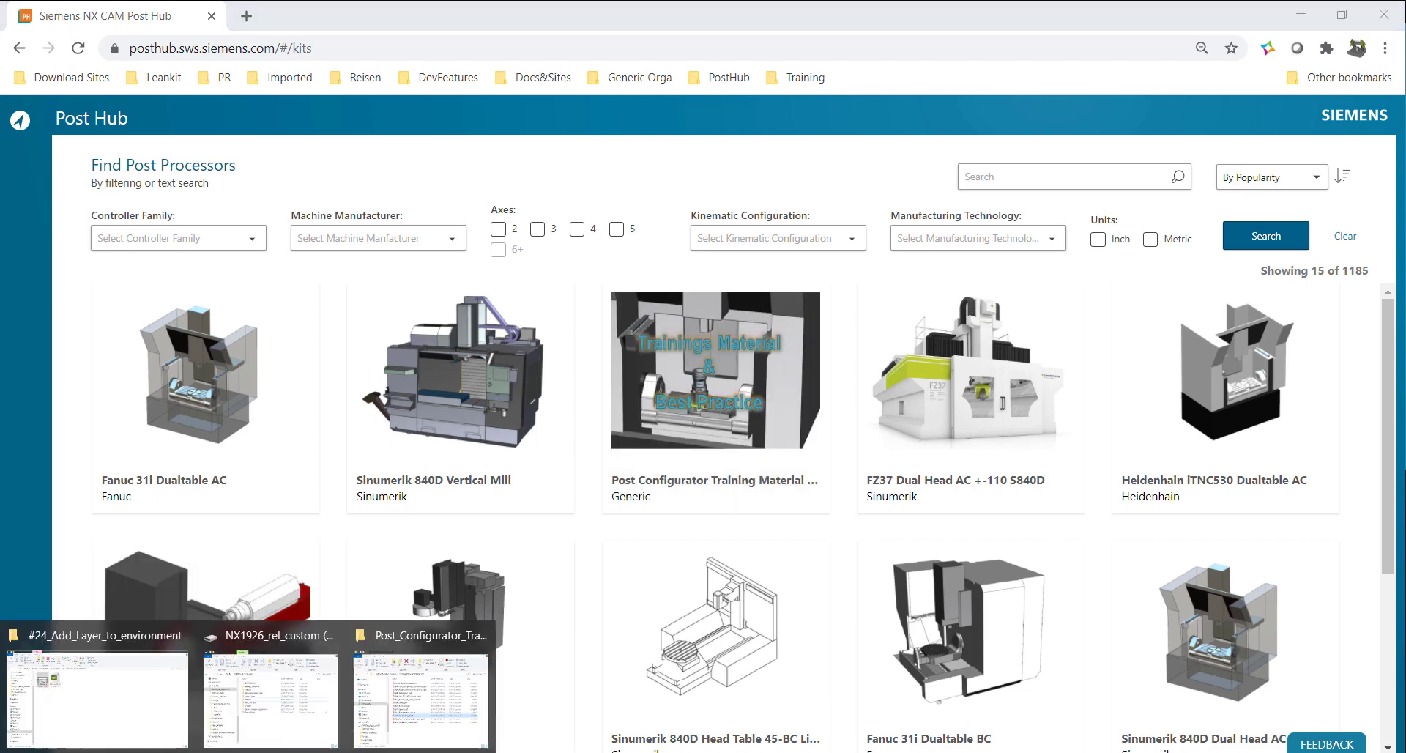
left_click(424, 695)
left_click(388, 200)
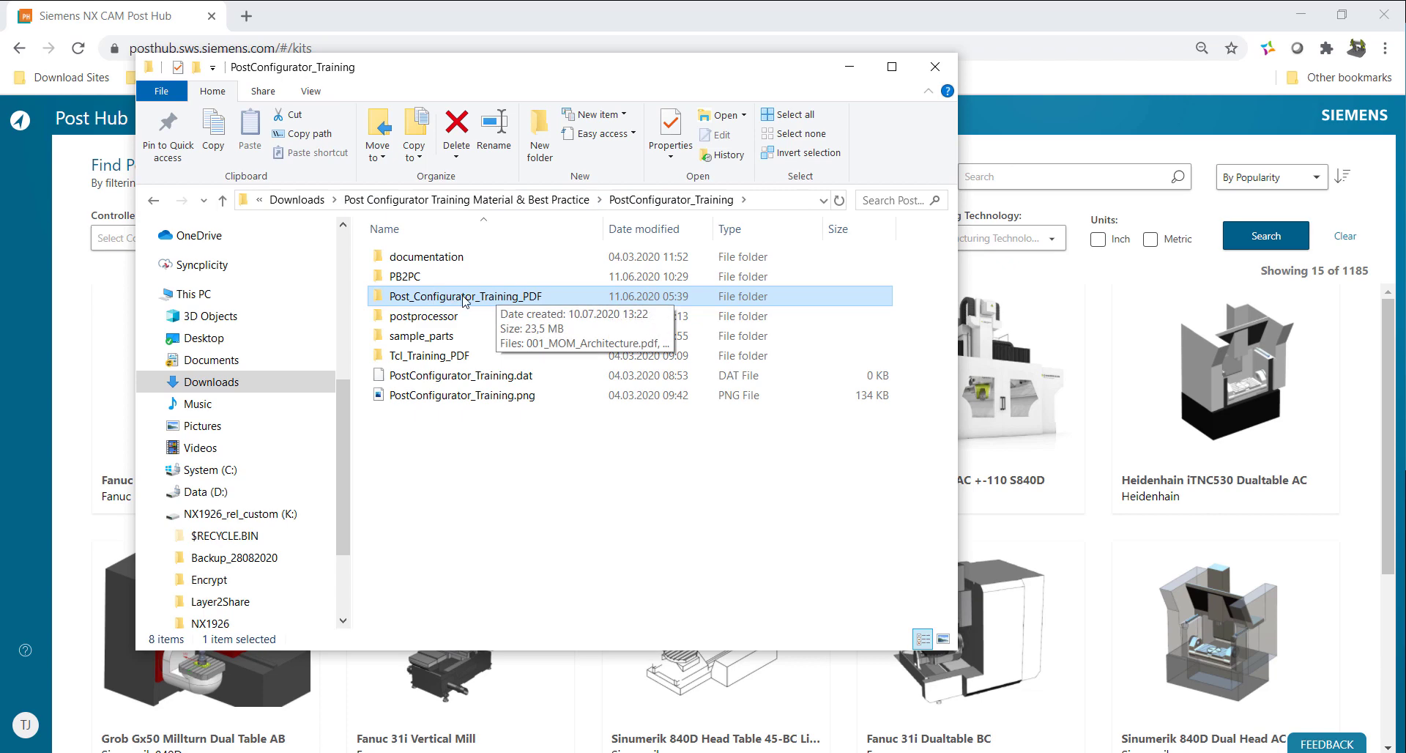
double_click(464, 297)
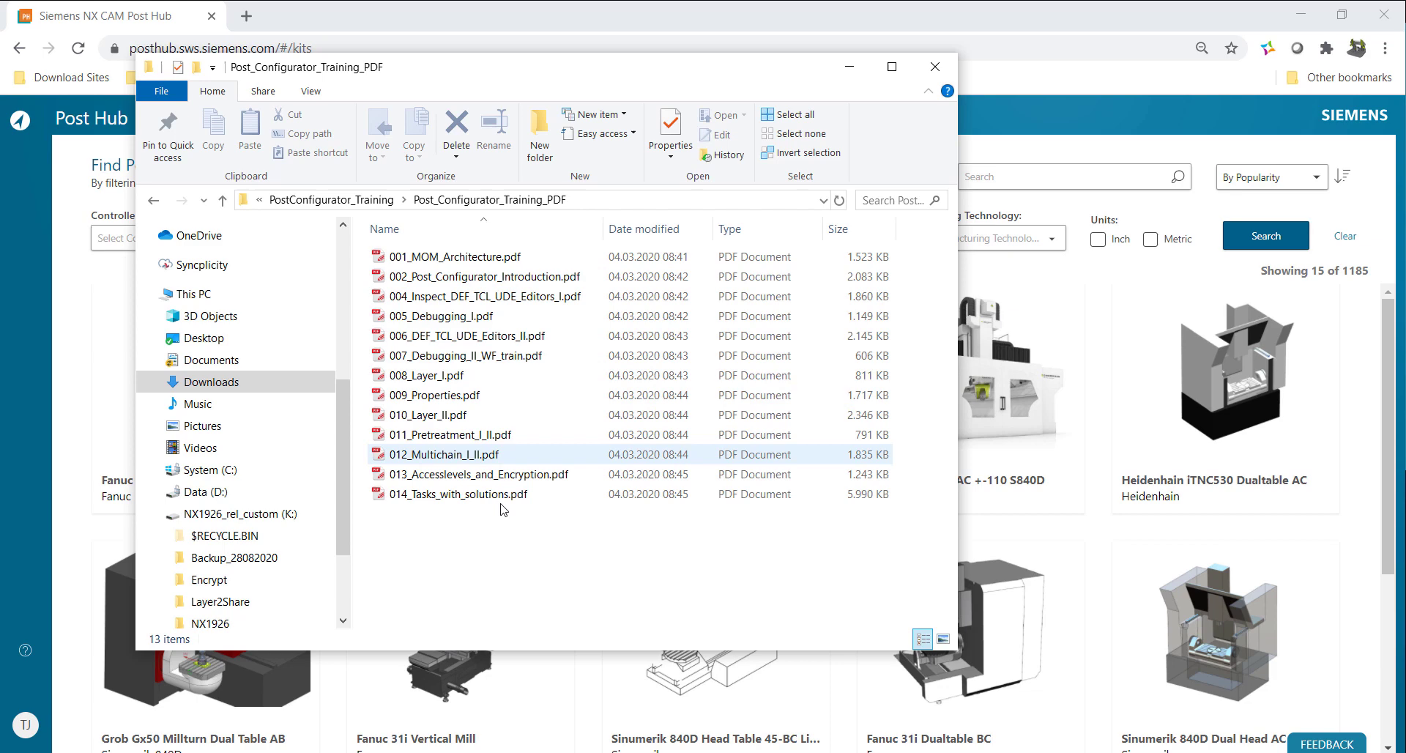
left_click(478, 455)
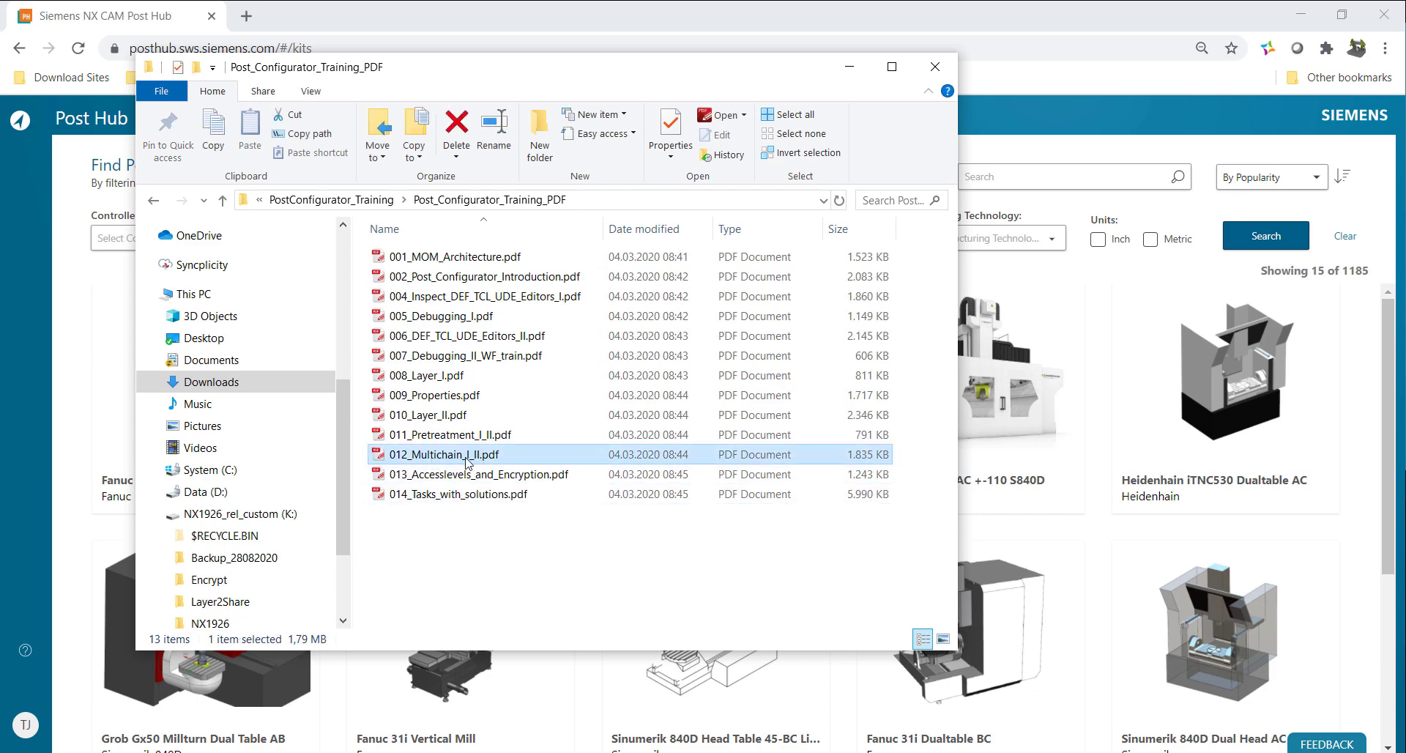
mouse_move(451, 468)
Move Explorer aside, open the Post Configurator chooser, and start a new postprocessor.
left_click_drag(444, 80, 1405, 293)
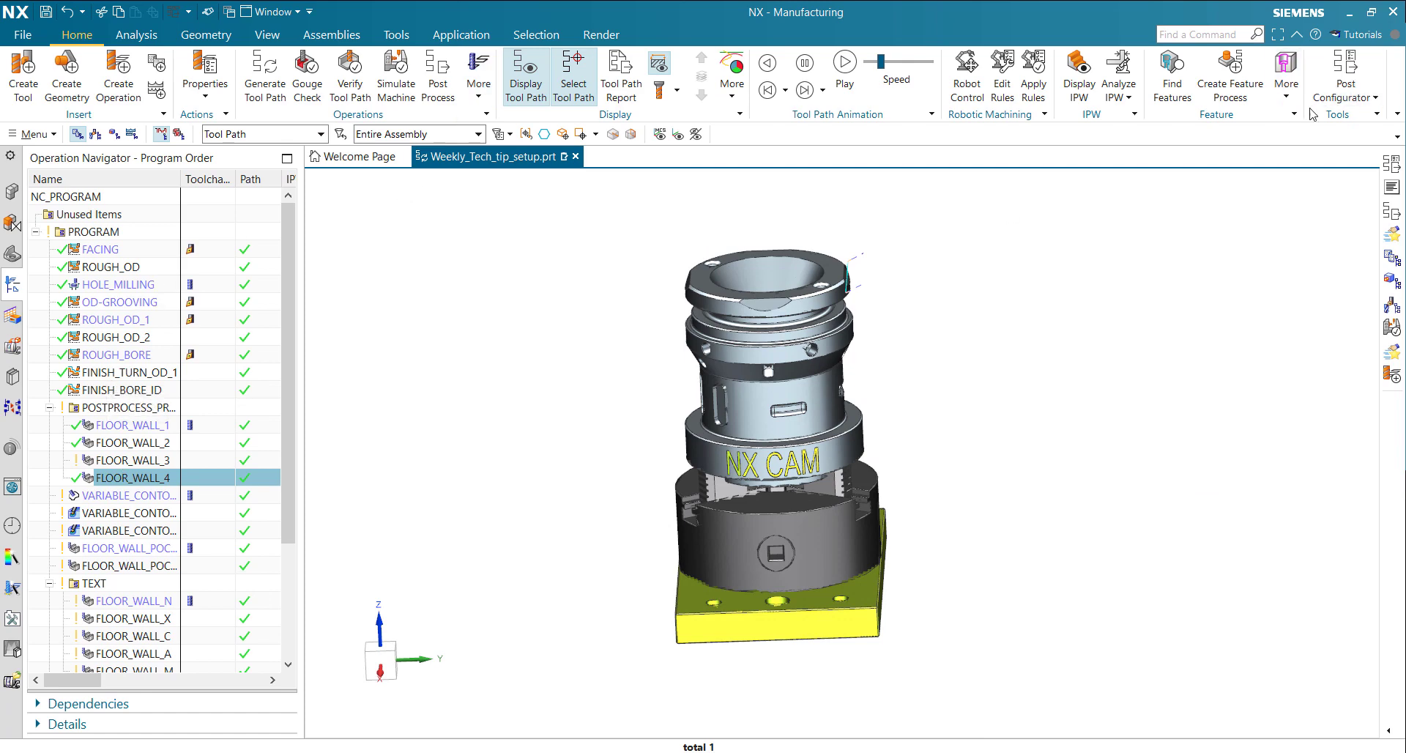
left_click(1354, 71)
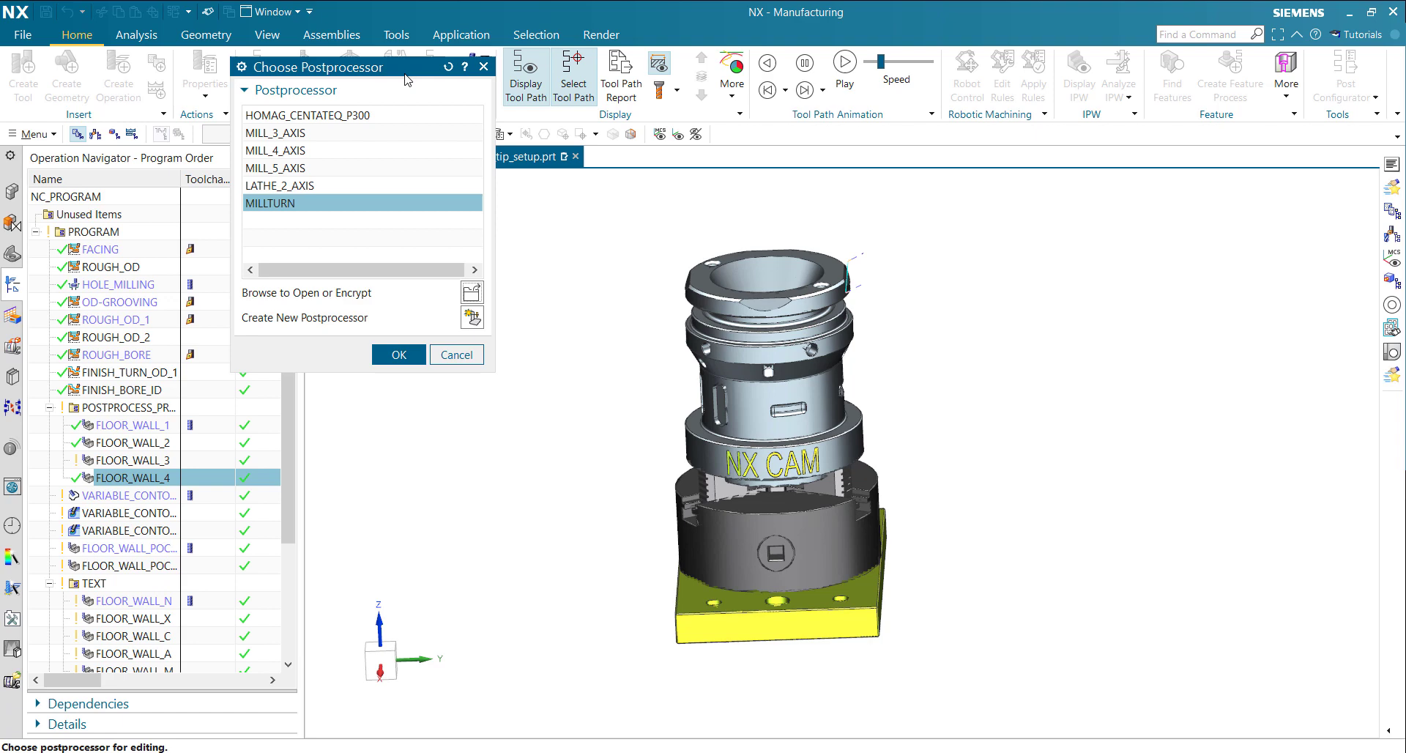
left_click_drag(405, 69, 500, 226)
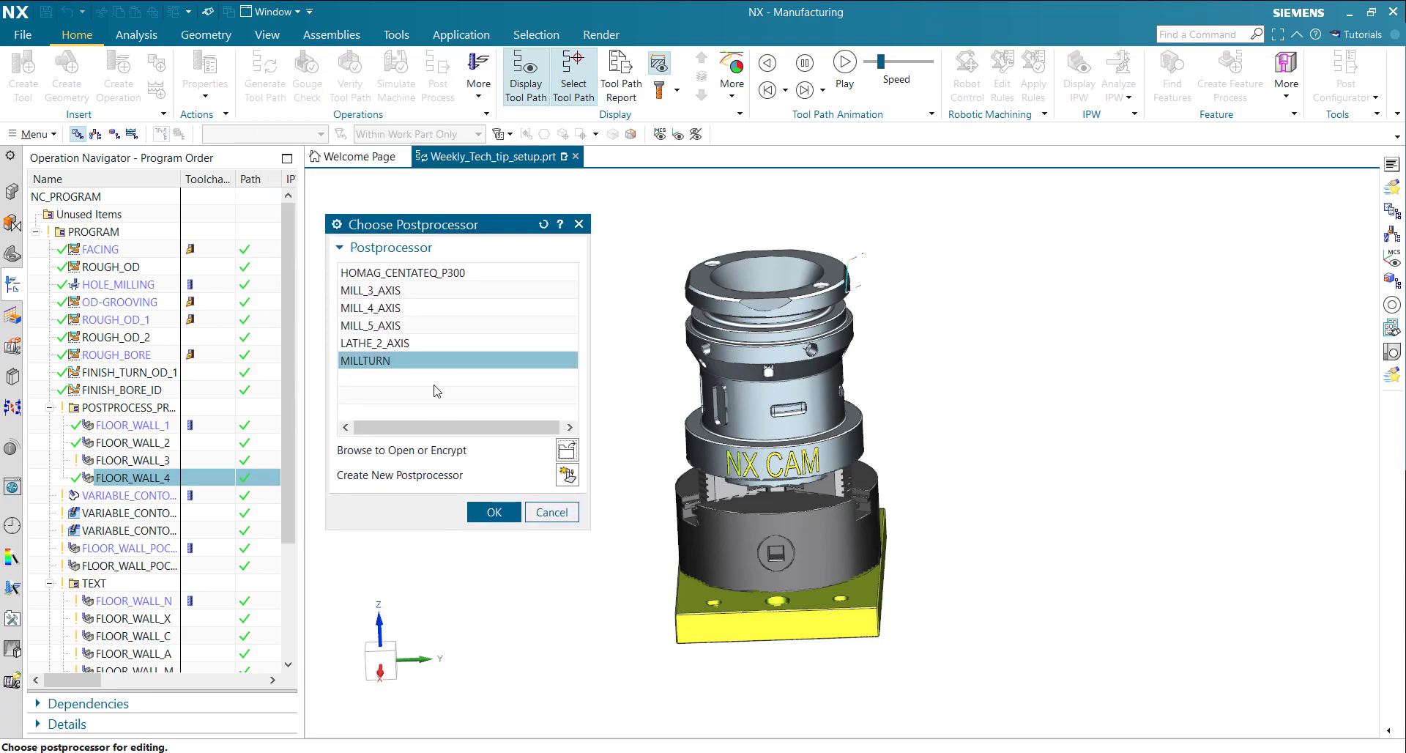
mouse_move(443, 366)
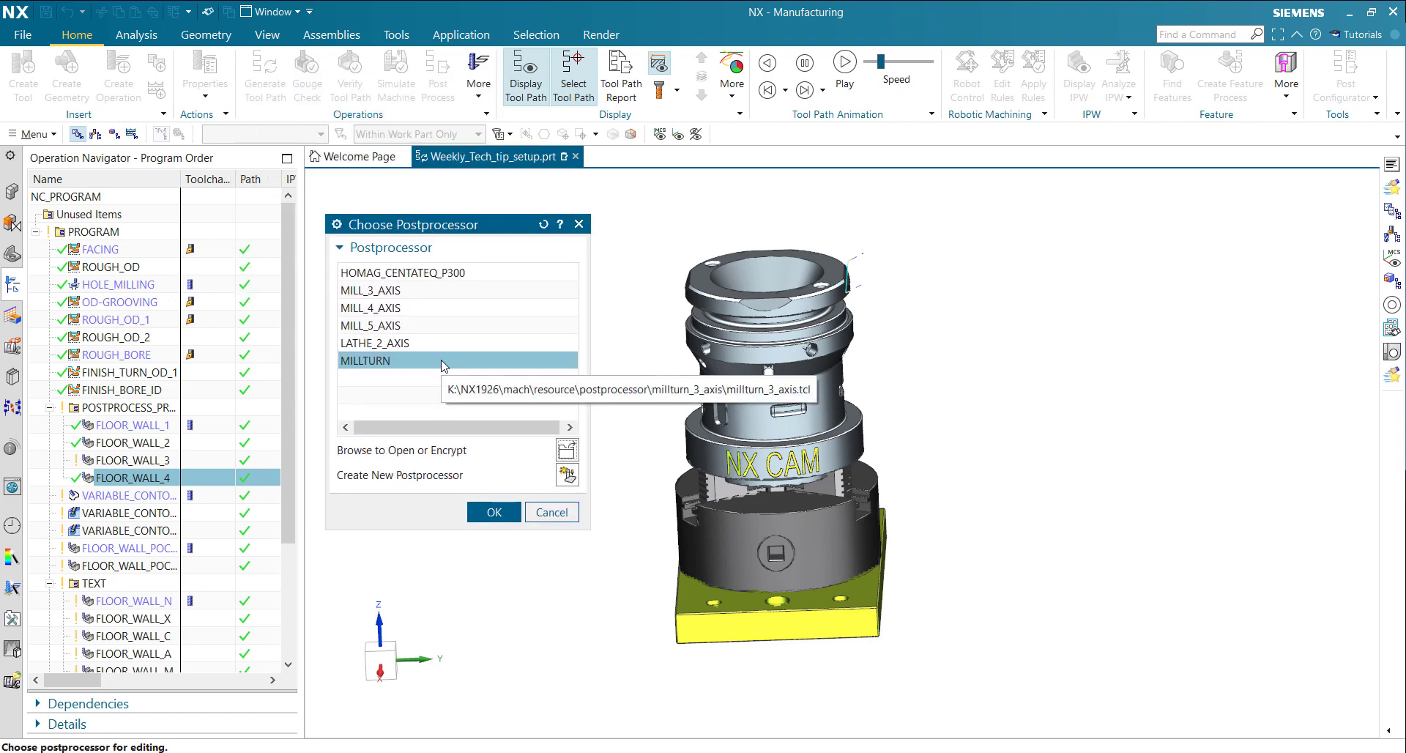
left_click(563, 477)
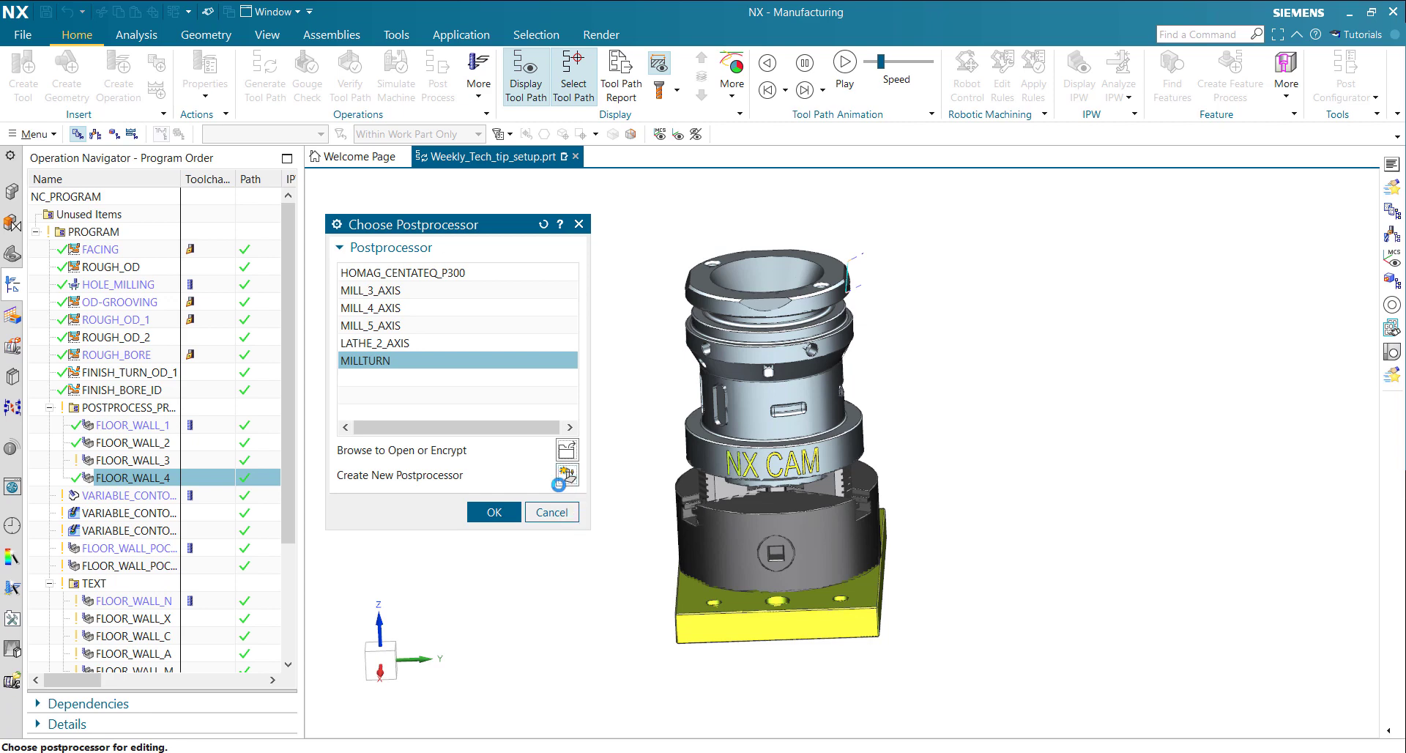
Name the postprocessor Sinumerik_Millturn and set its output directory to K:\.
left_click_drag(496, 228, 515, 233)
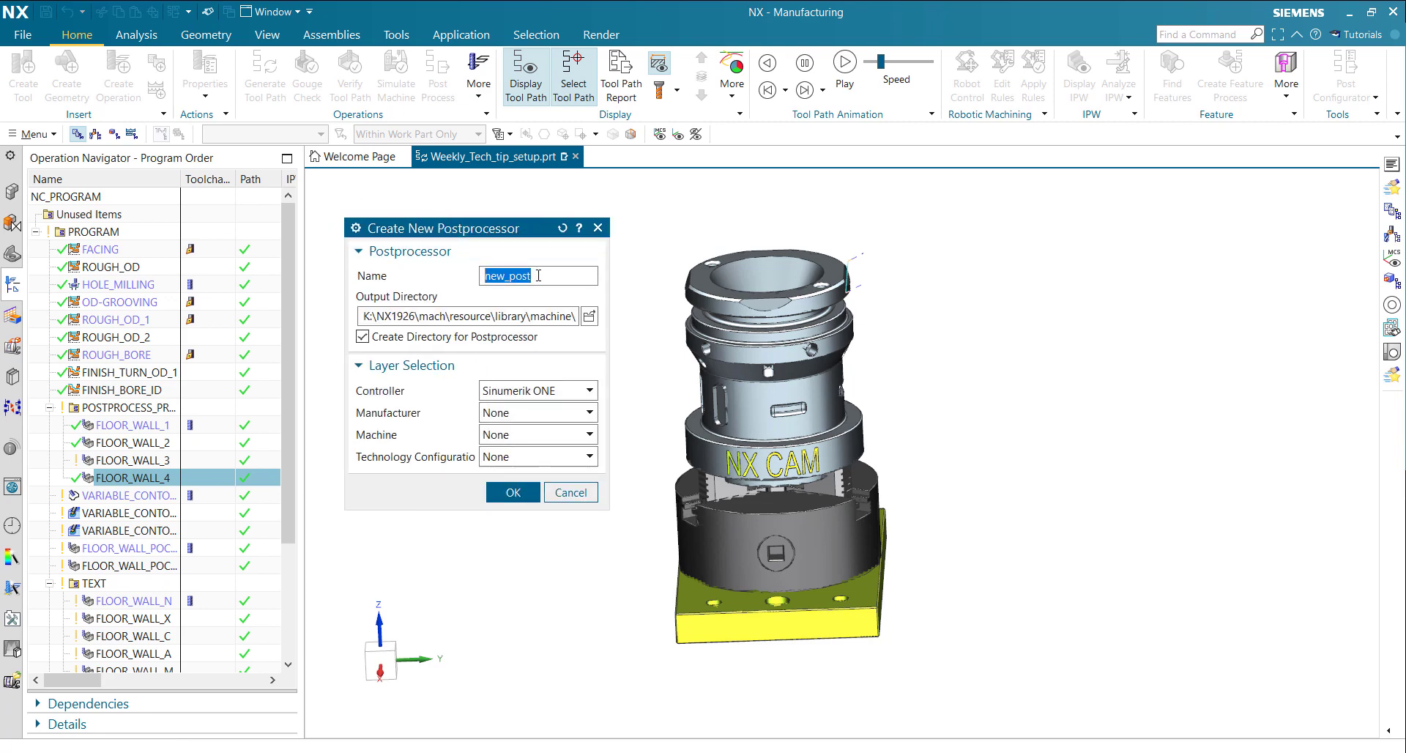
type("Sinumerik")
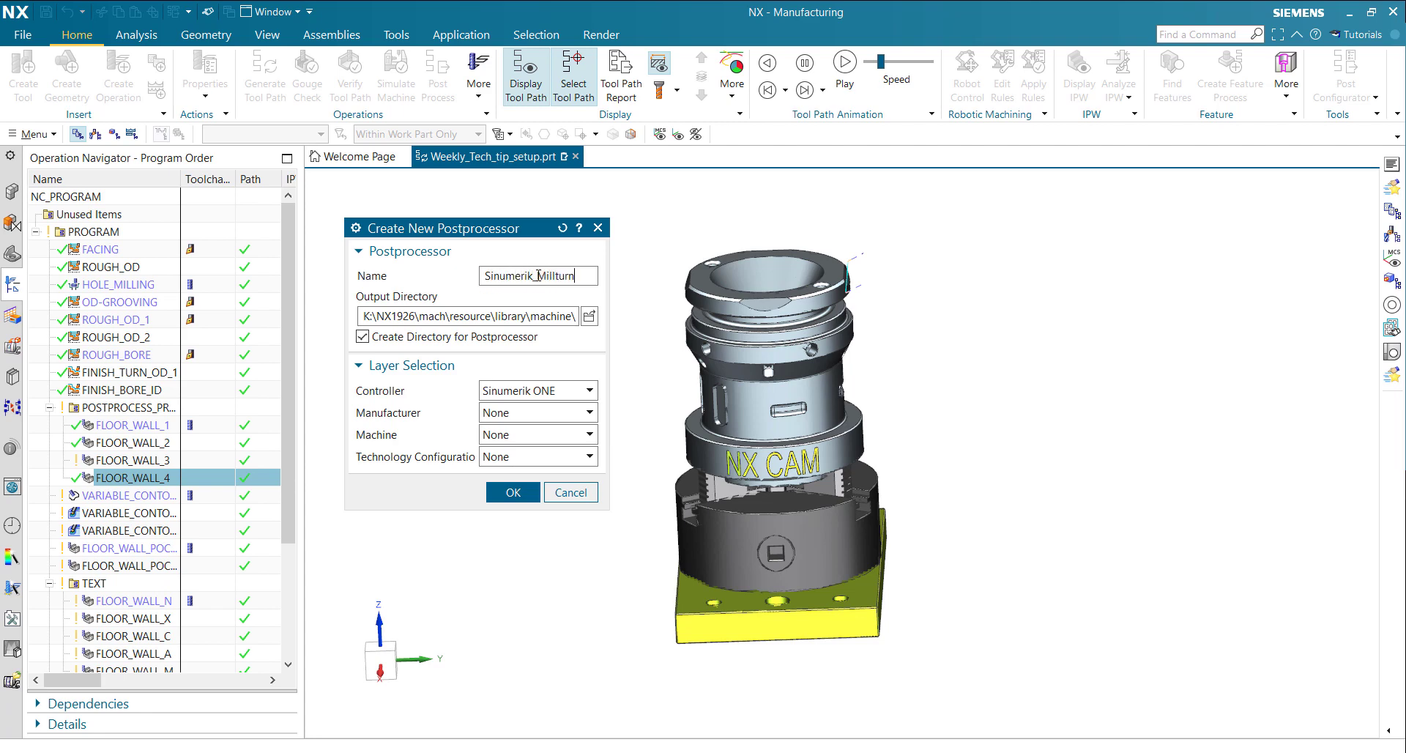
left_click(589, 316)
left_click(345, 194)
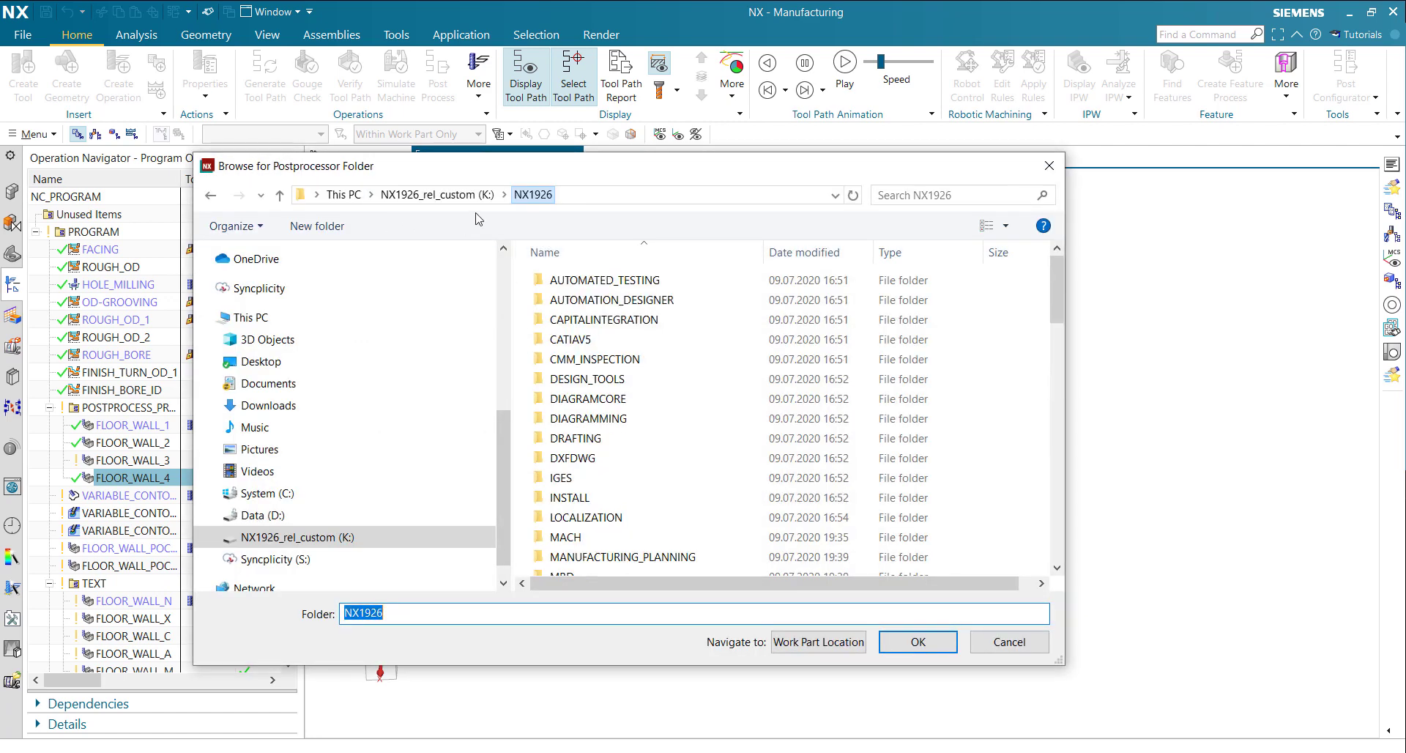
left_click(437, 194)
left_click(918, 642)
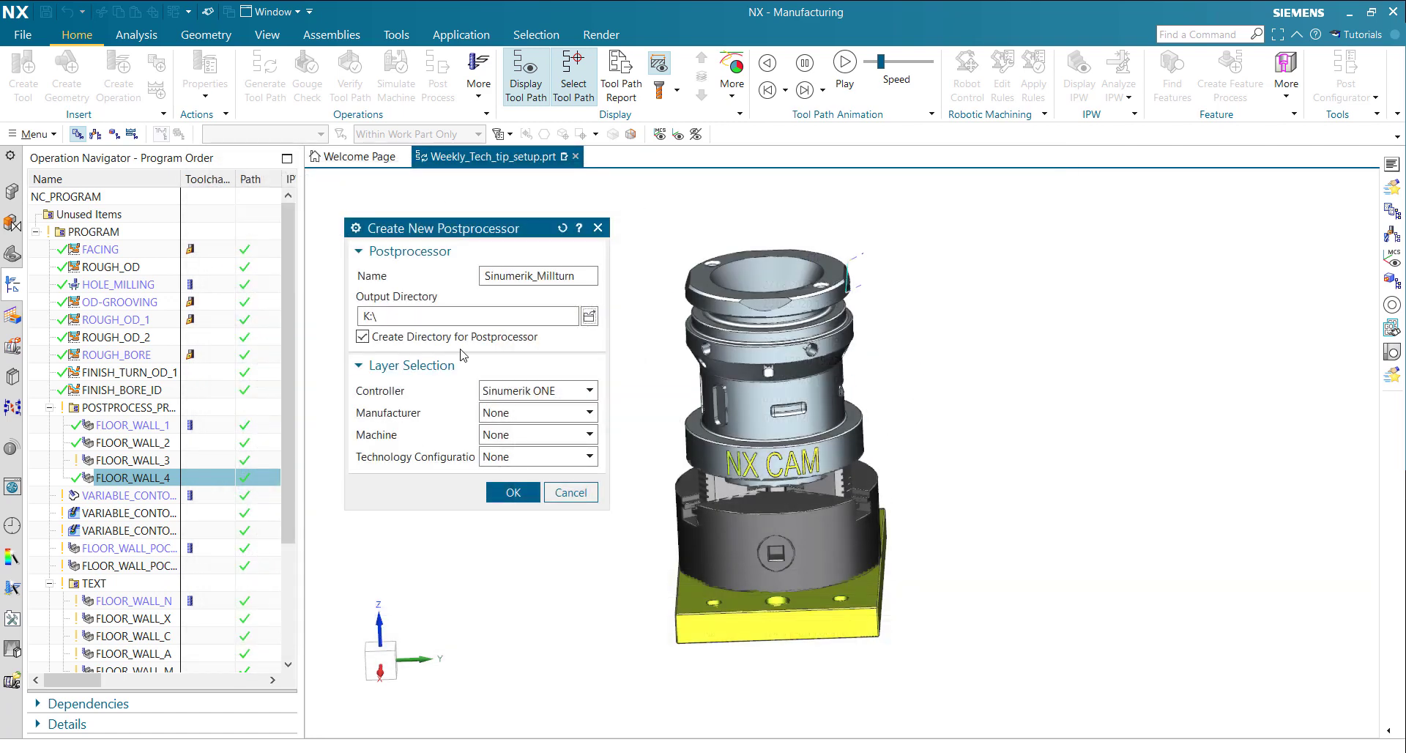
Choose Sinumerik 840D controller and Community Layer technology configuration, leaving kinematics at None.
left_click(562, 395)
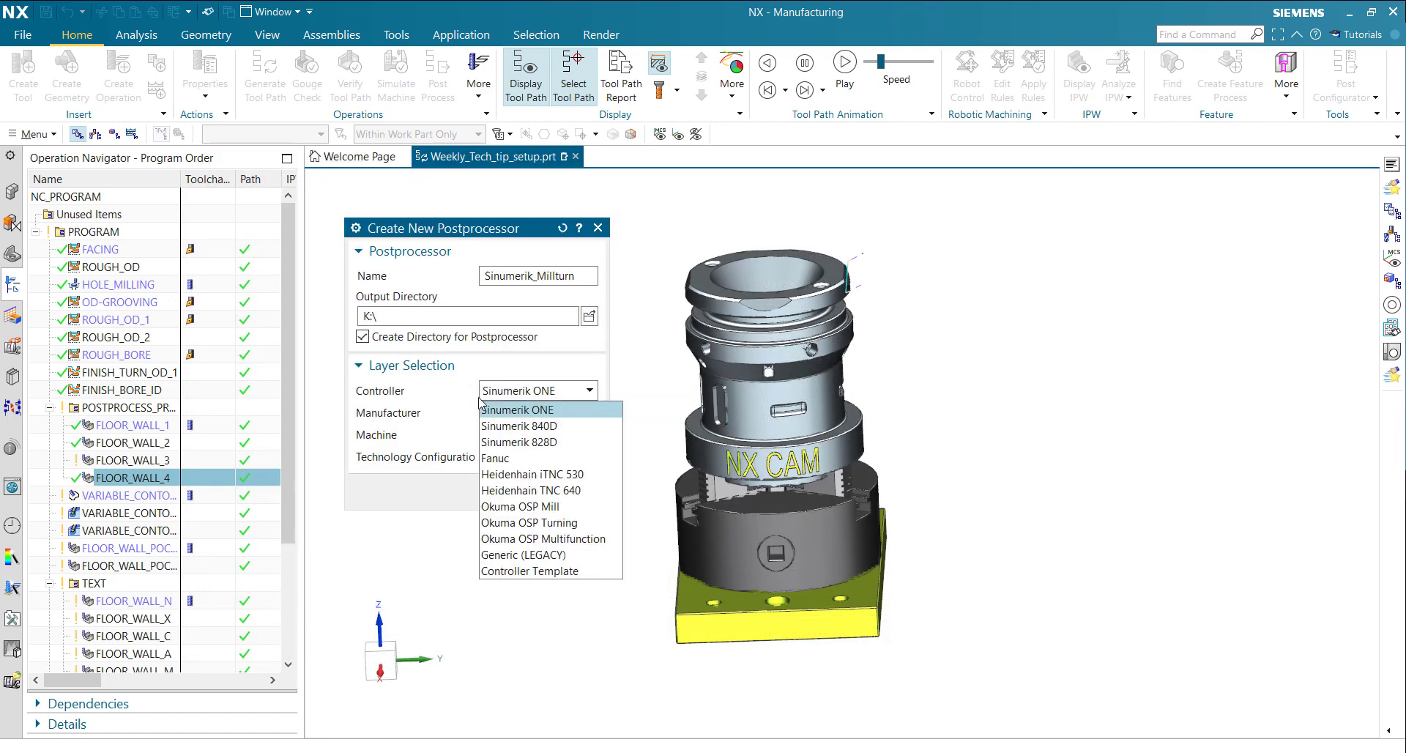
left_click(570, 431)
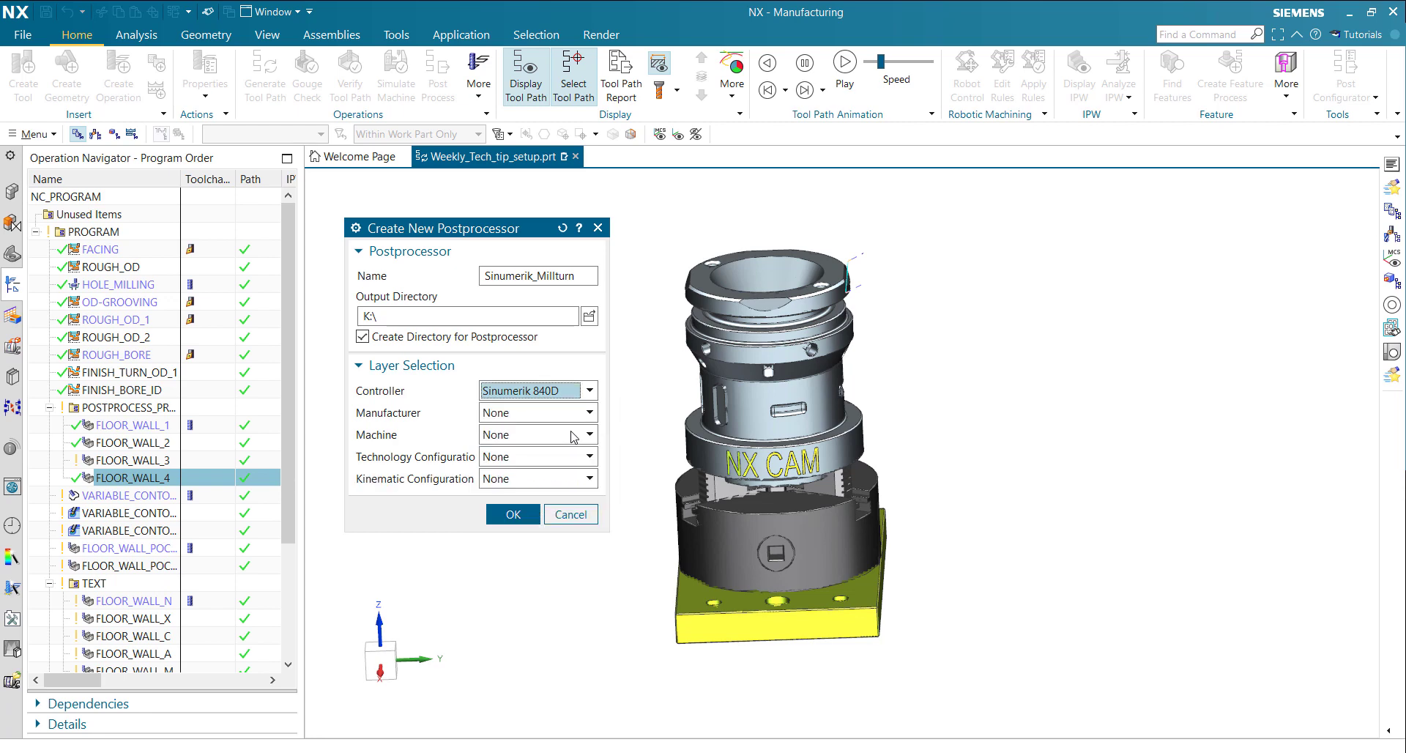
left_click(576, 394)
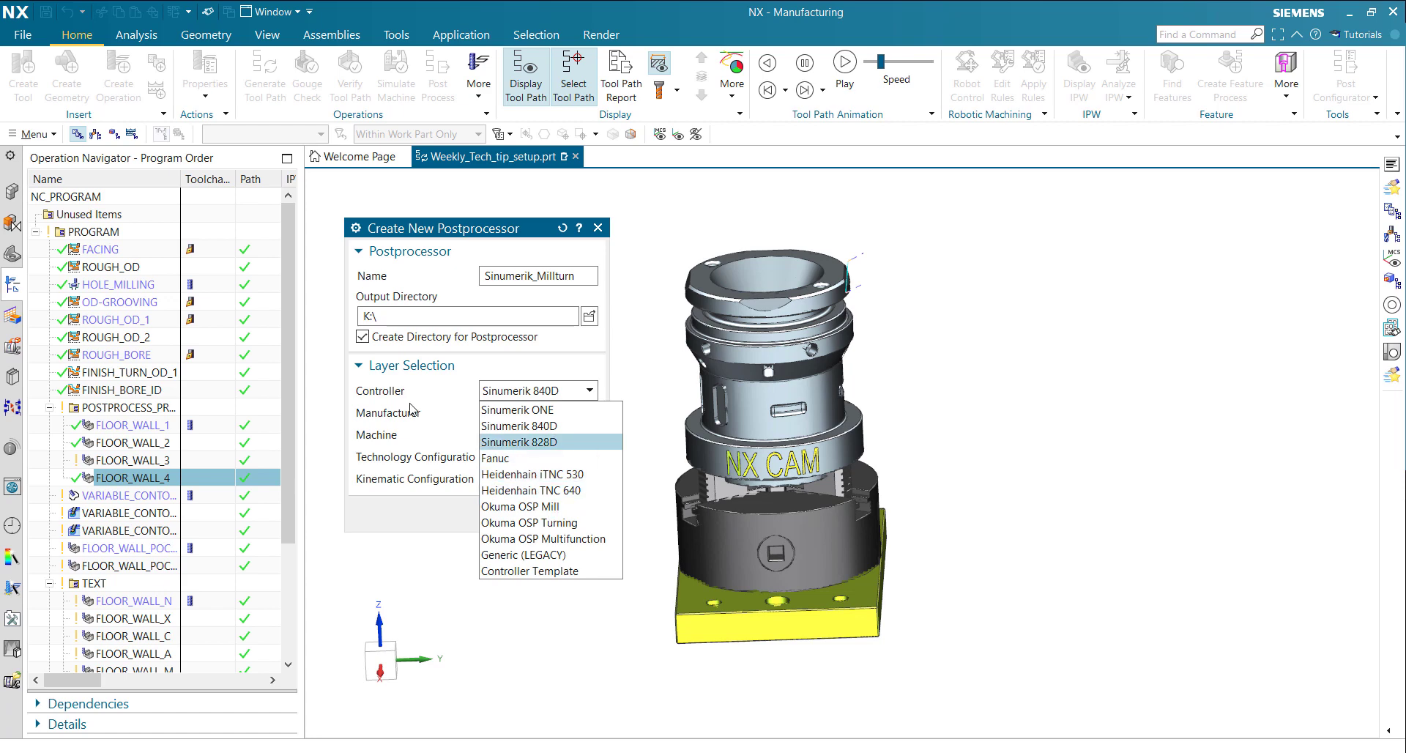
left_click(447, 400)
left_click(540, 462)
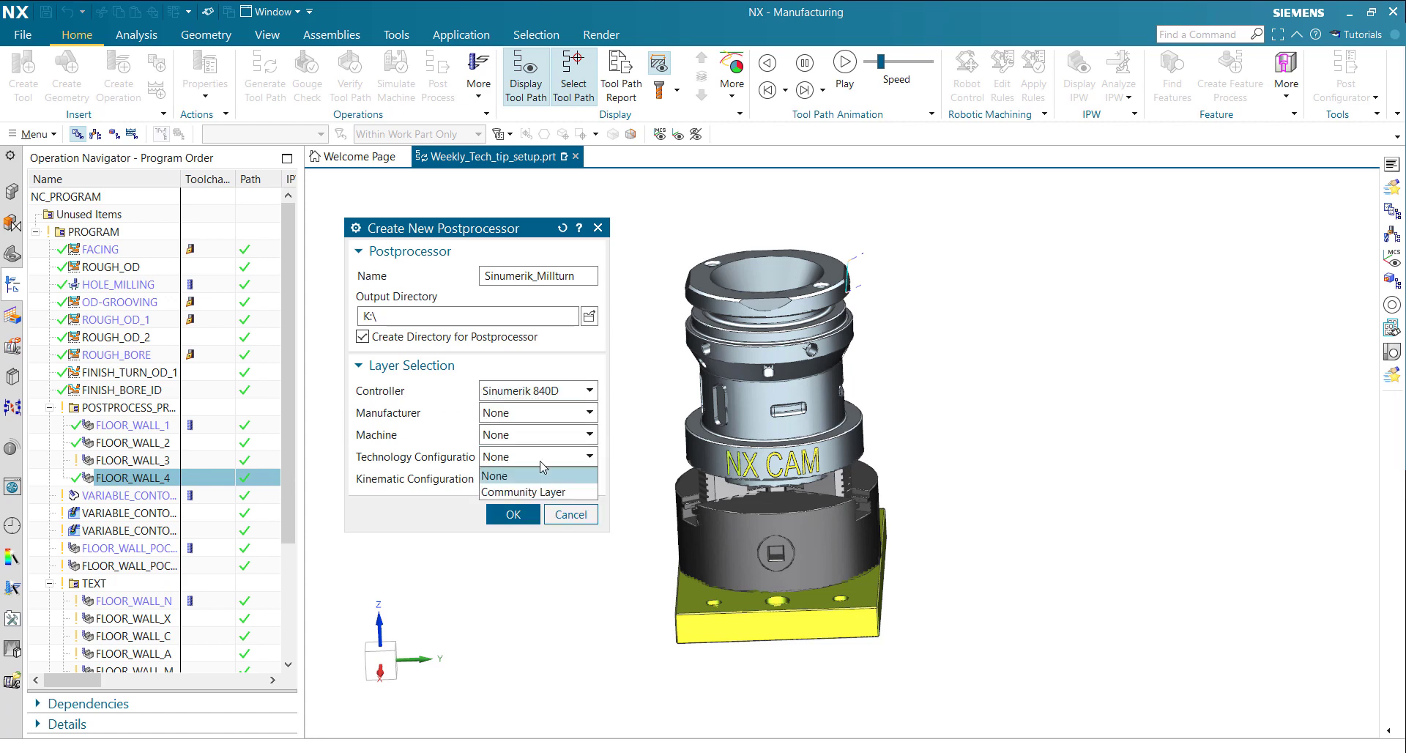
left_click(508, 492)
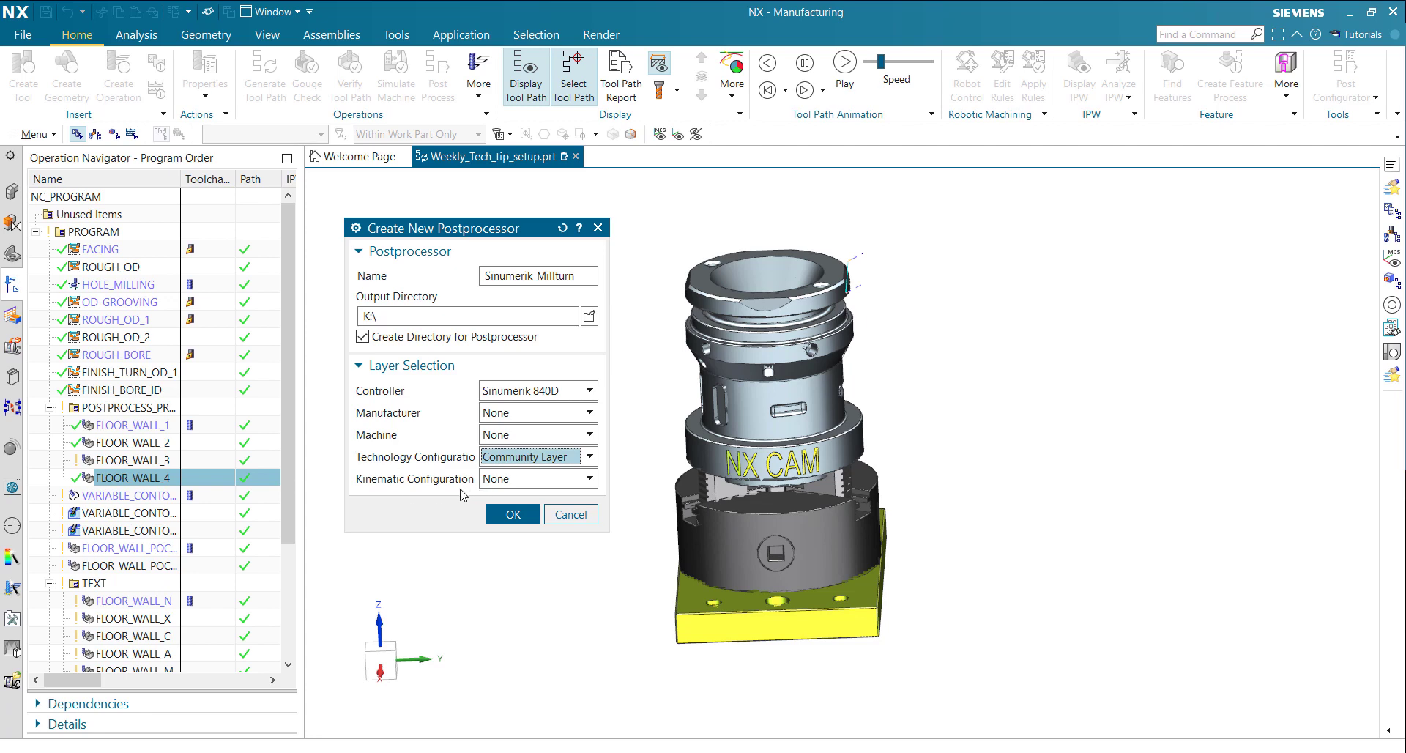
left_click(507, 480)
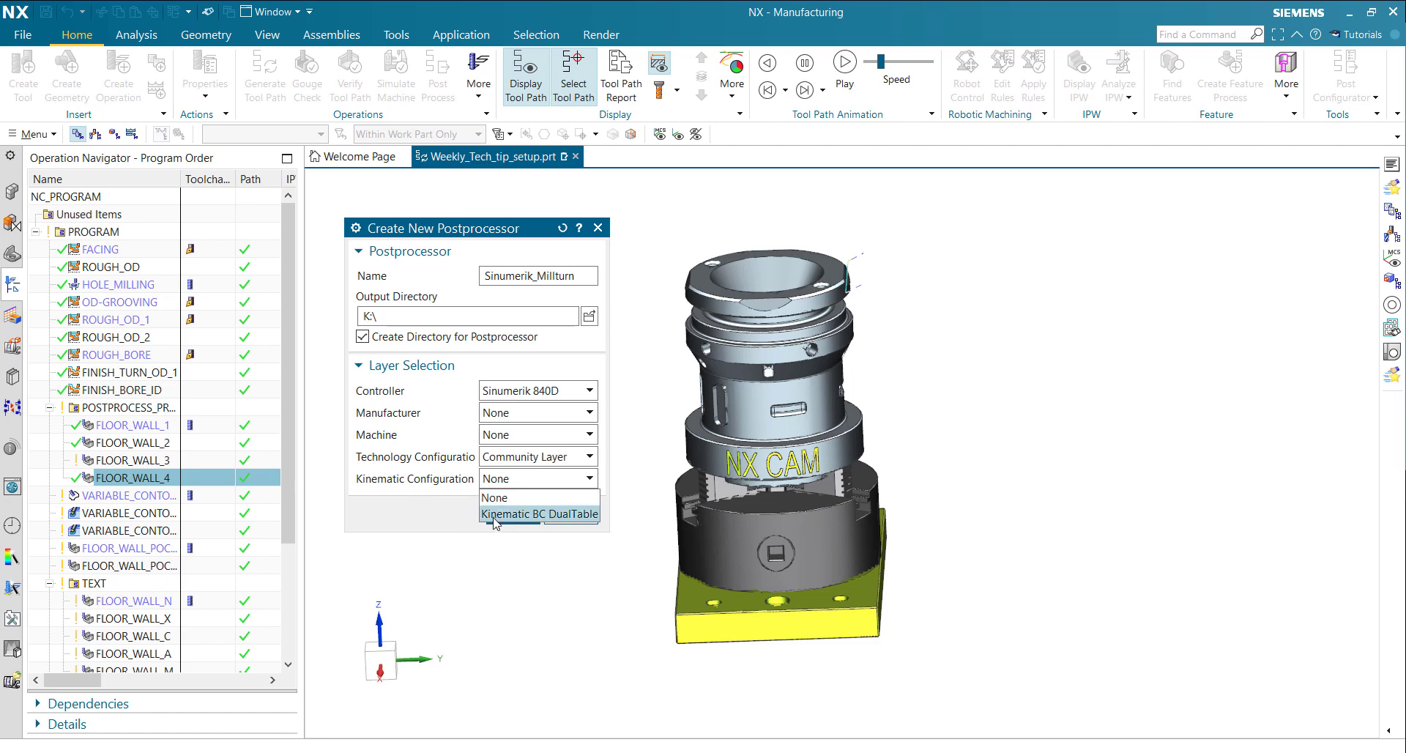
left_click(436, 516)
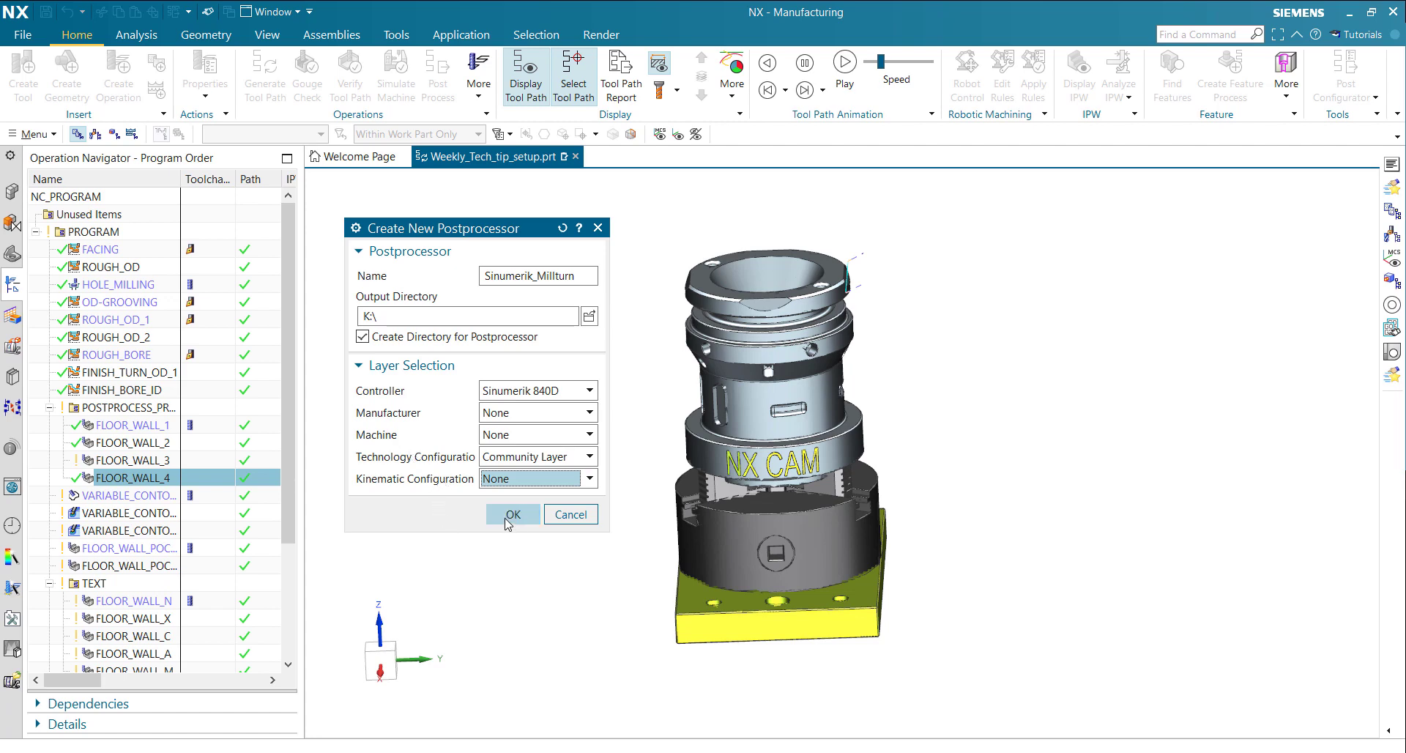
Create Sinumerik_Millturn, close the creation log, and review its Real Machine Kinematics settings.
left_click(513, 514)
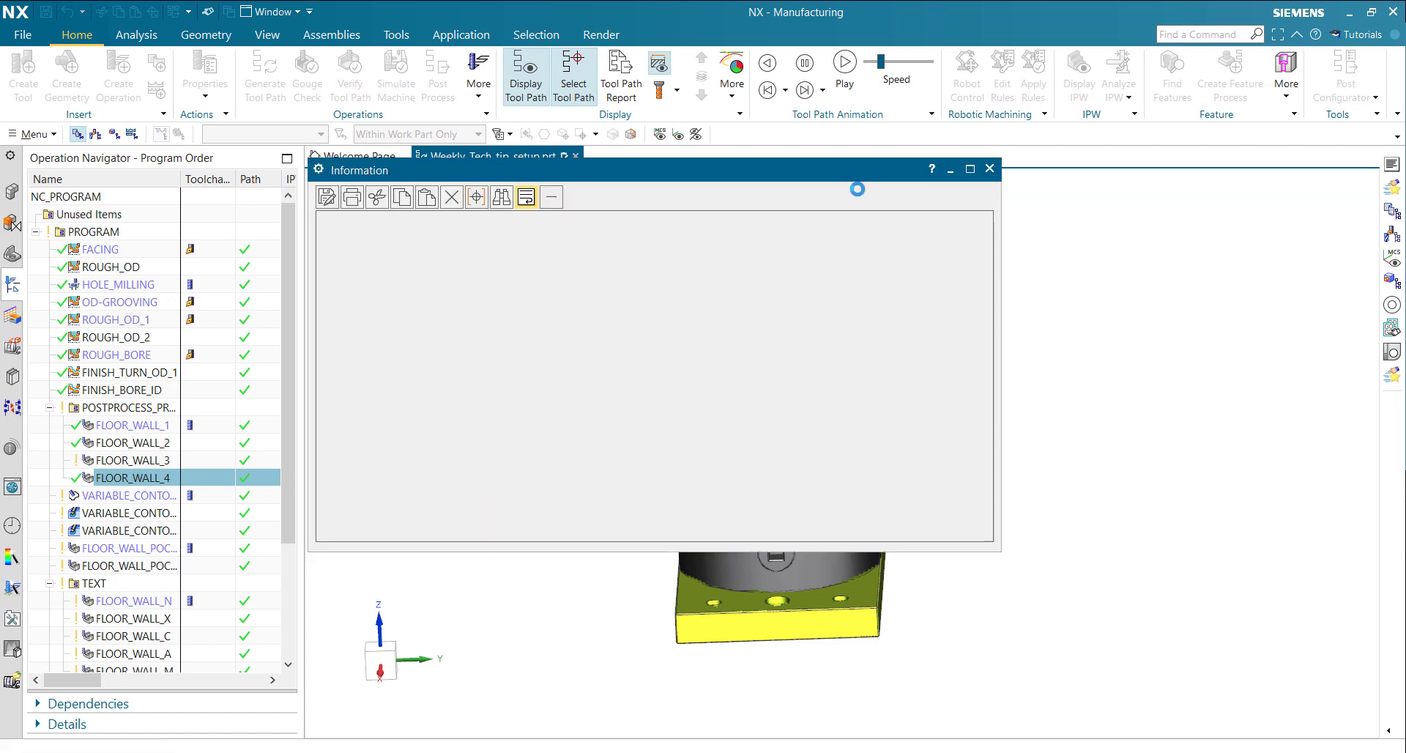
left_click(989, 169)
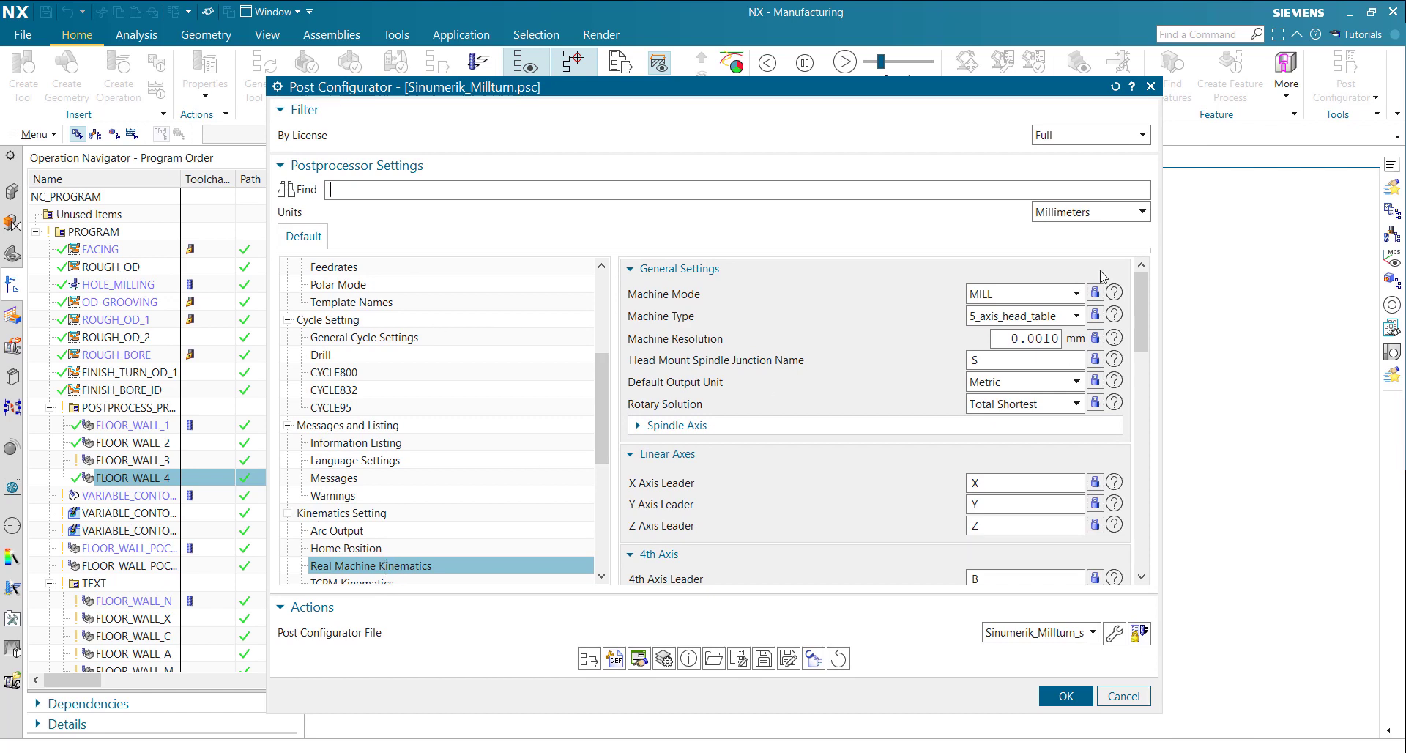
scroll(881, 381, "down", 4)
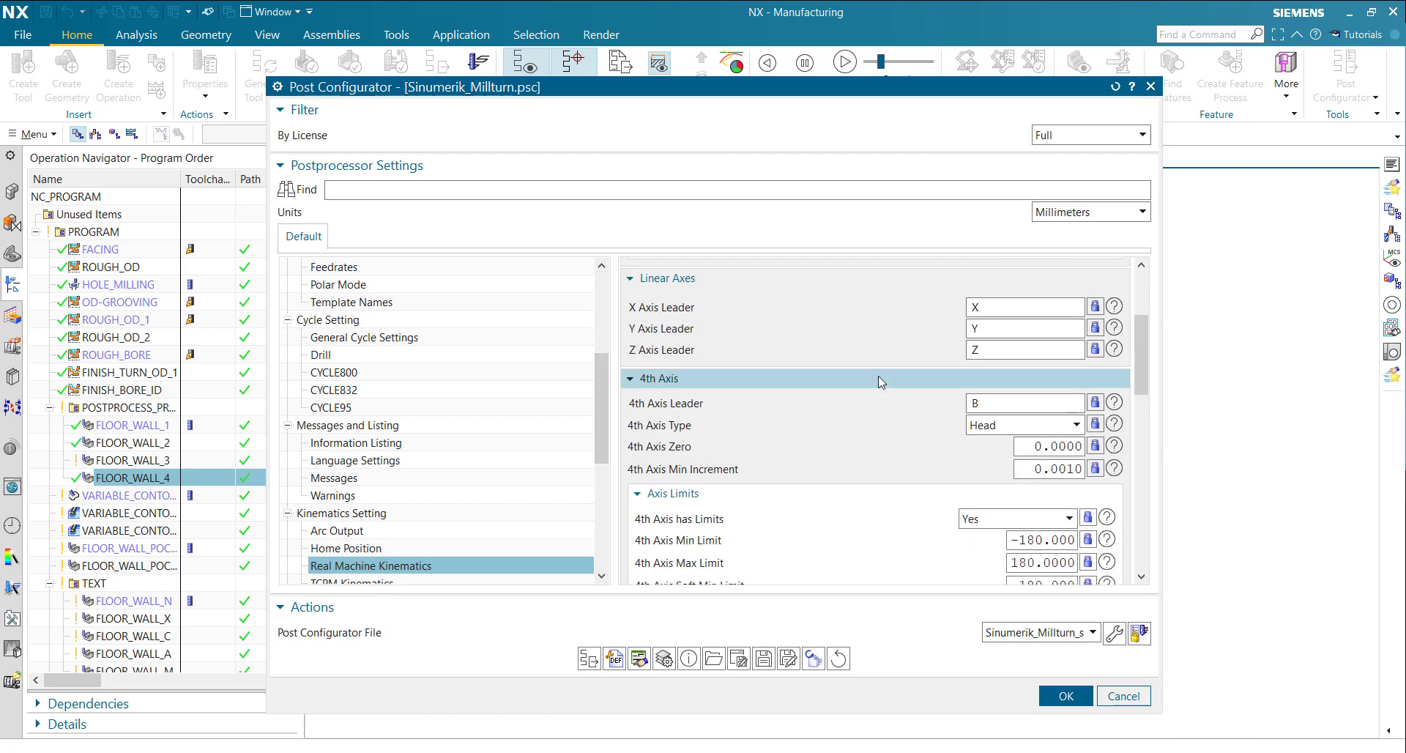
scroll(895, 441, "up", 4)
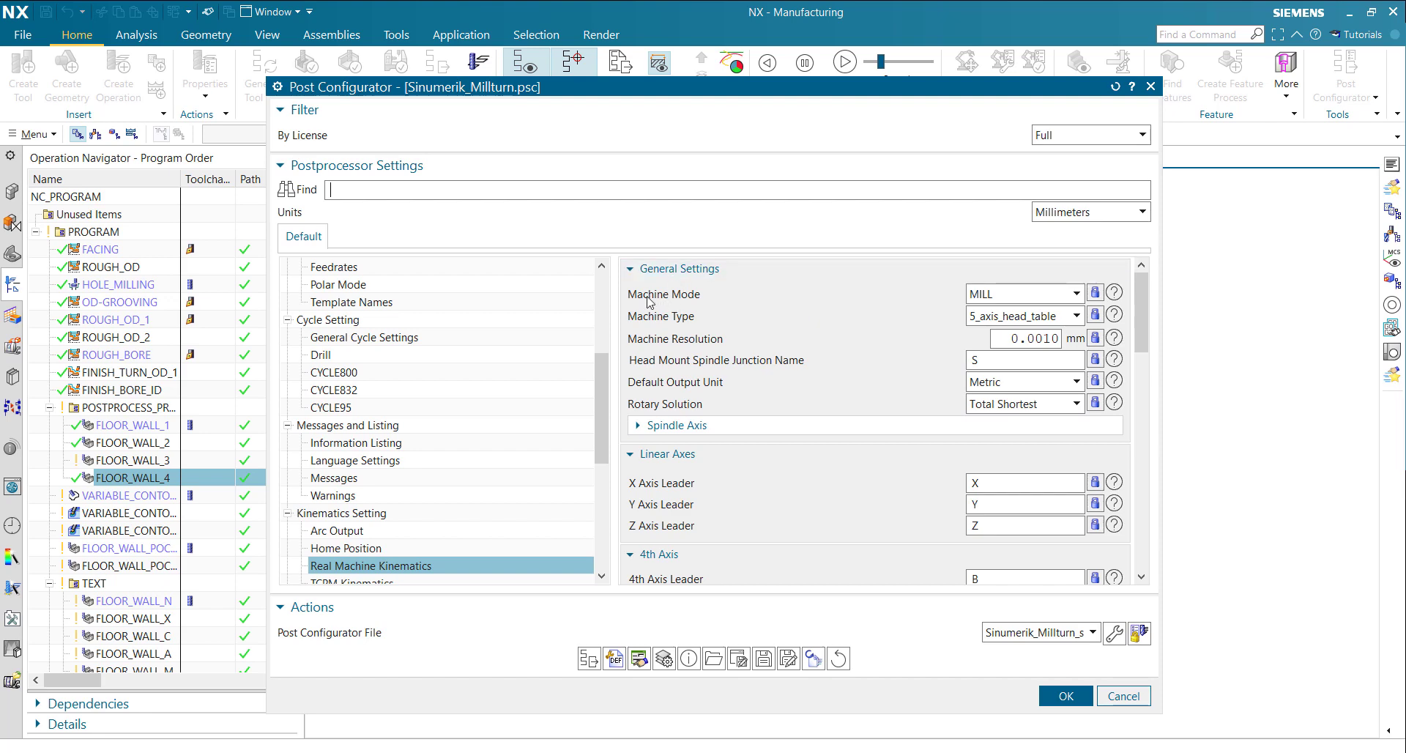
Set the machine mode to MILL_TURN and machine type to 5_axis_dual_table.
left_click(1054, 300)
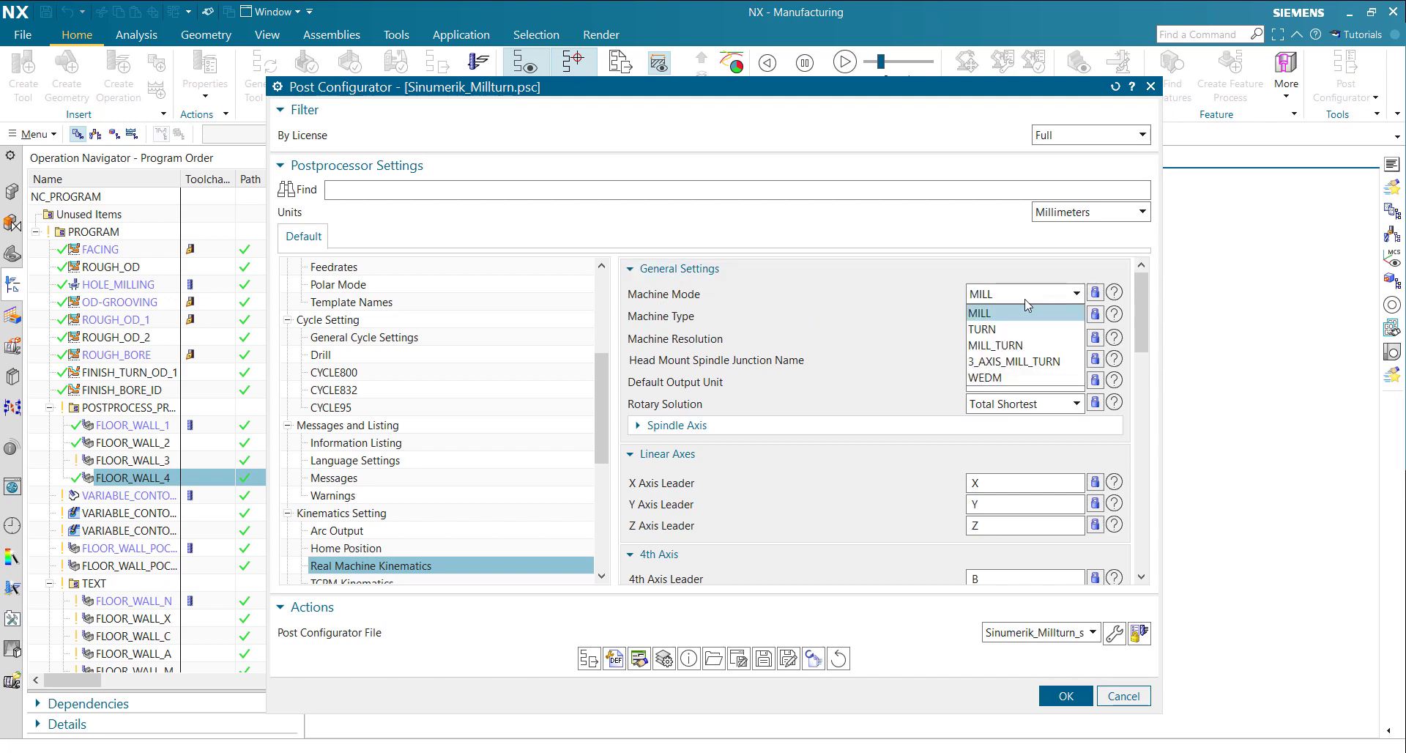
left_click(1011, 345)
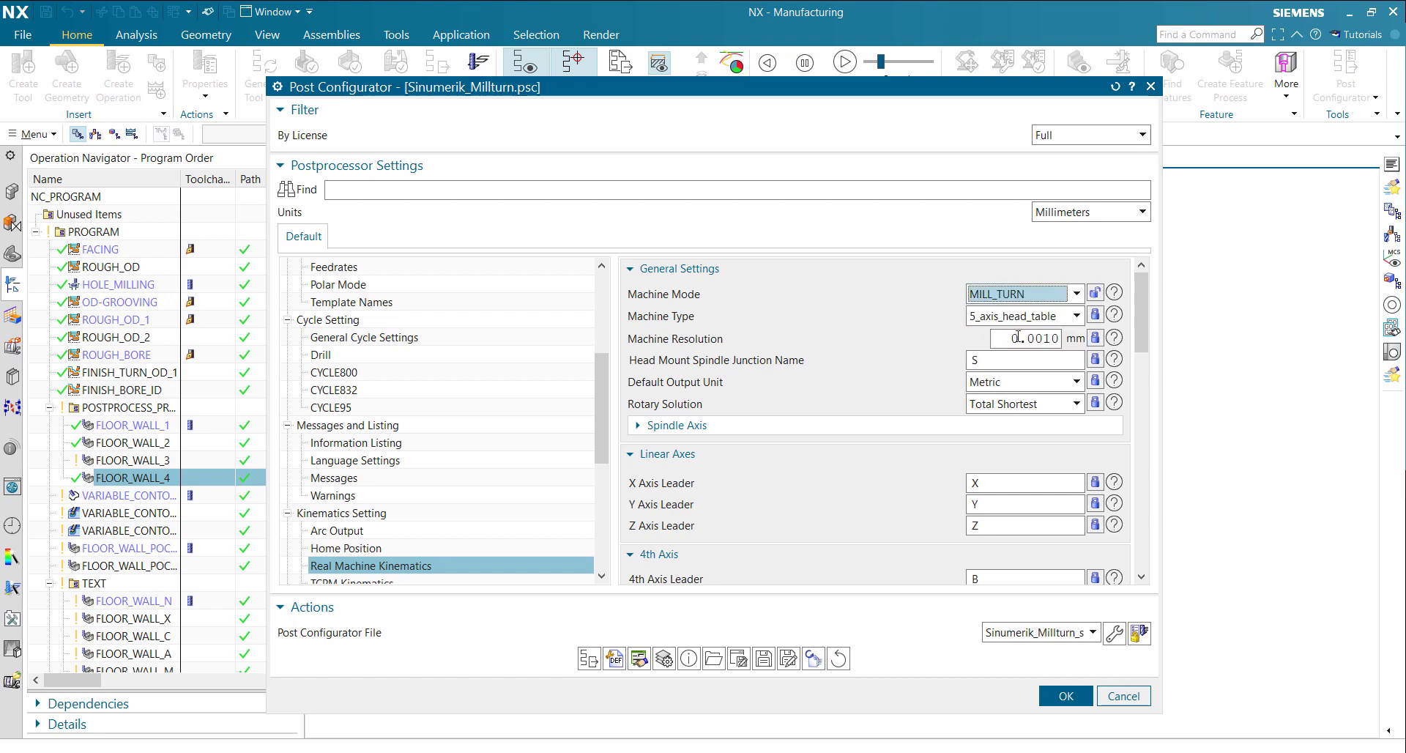
left_click(1074, 317)
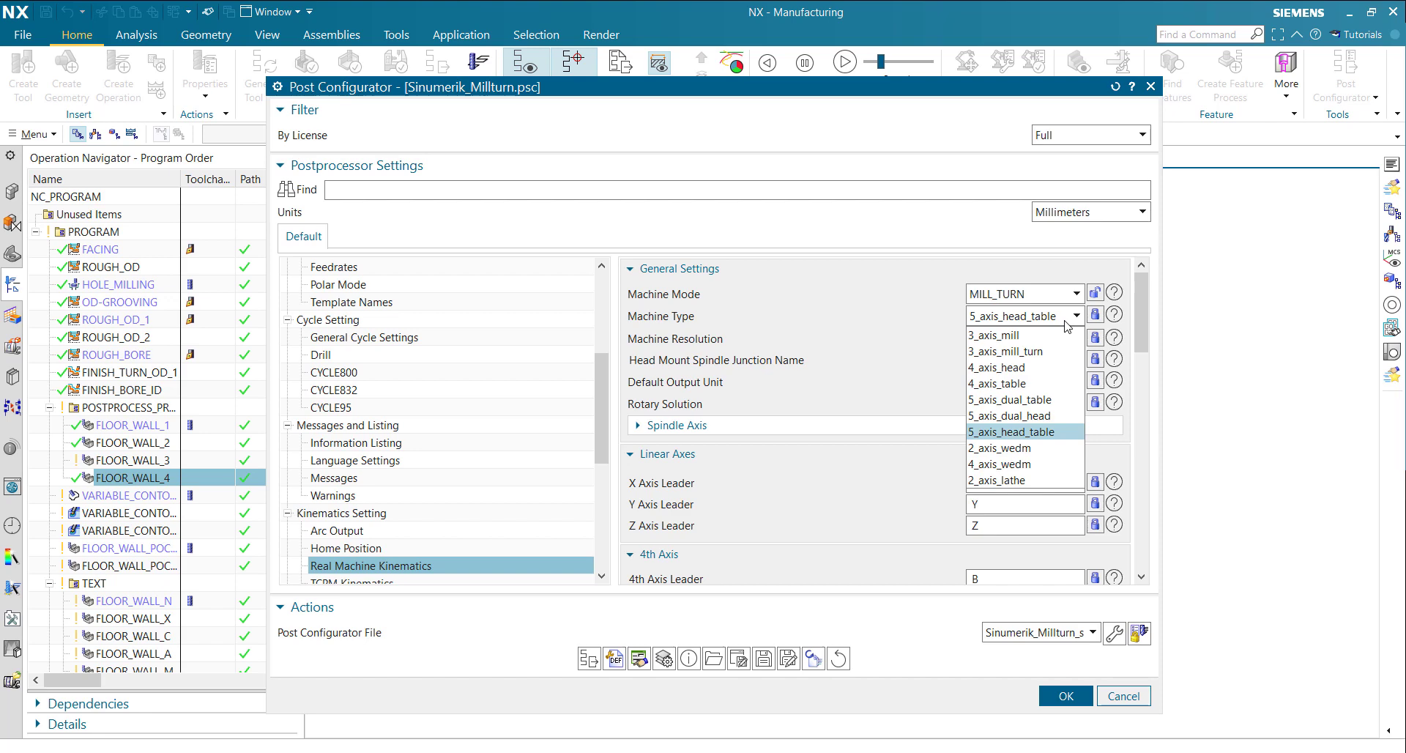
left_click(1029, 399)
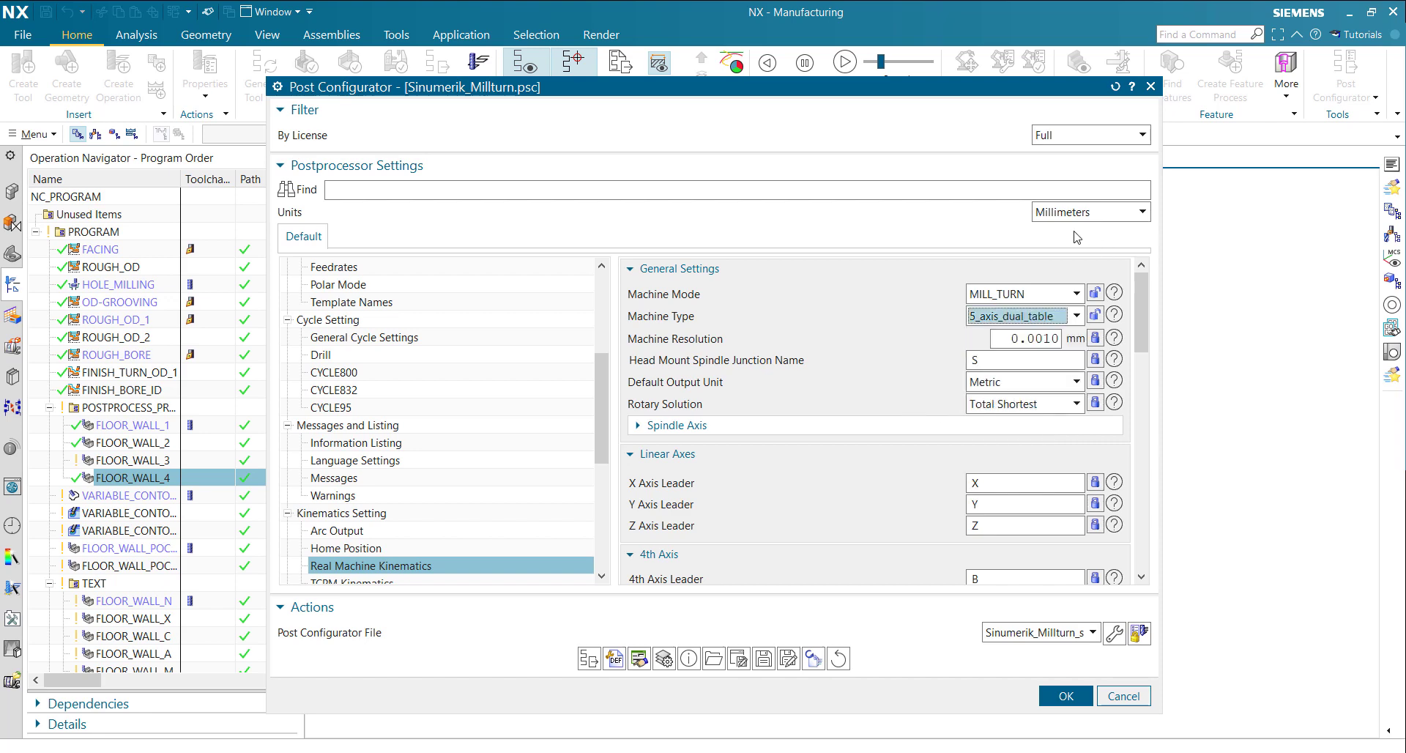
Make the 4th axis a Table and set its vector K component to 0.
scroll(926, 335, "down", 4)
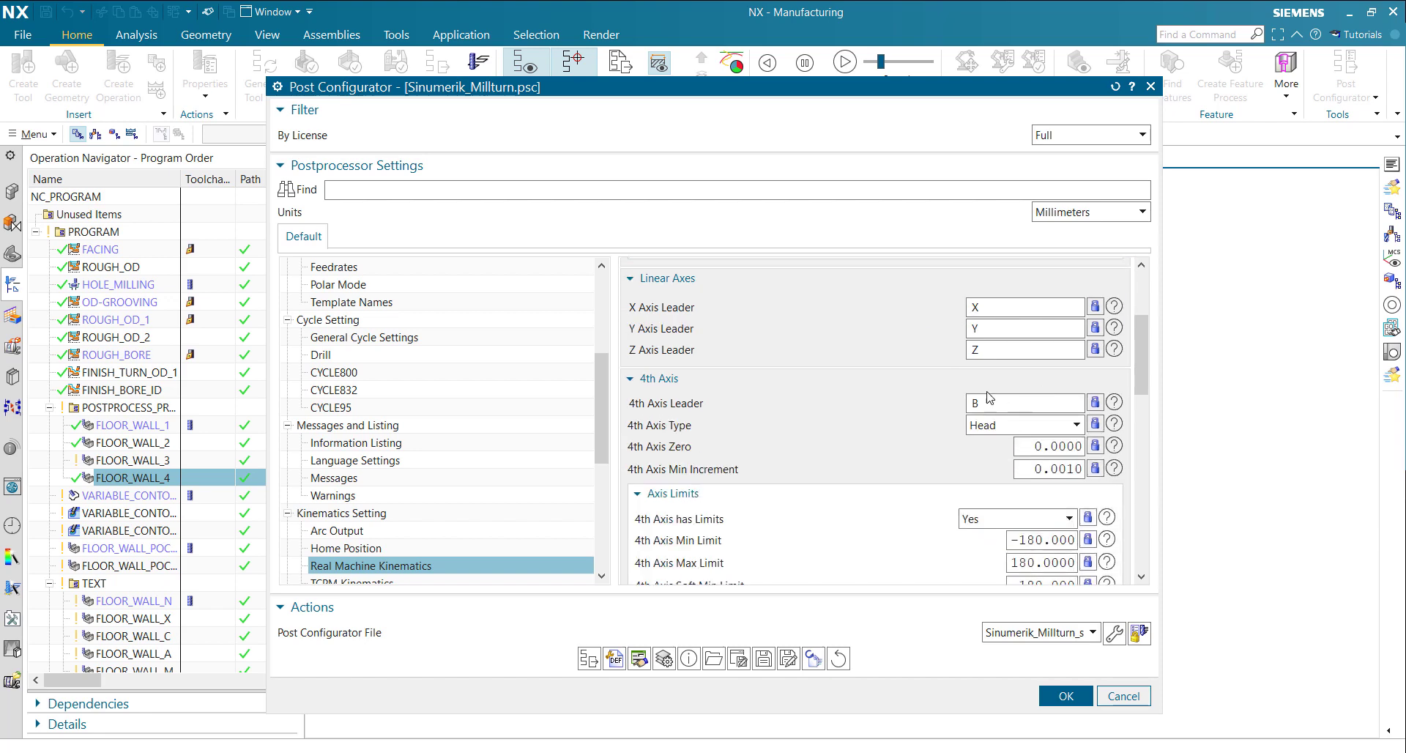
left_click(1074, 425)
left_click(1018, 446)
scroll(940, 424, "down", 2)
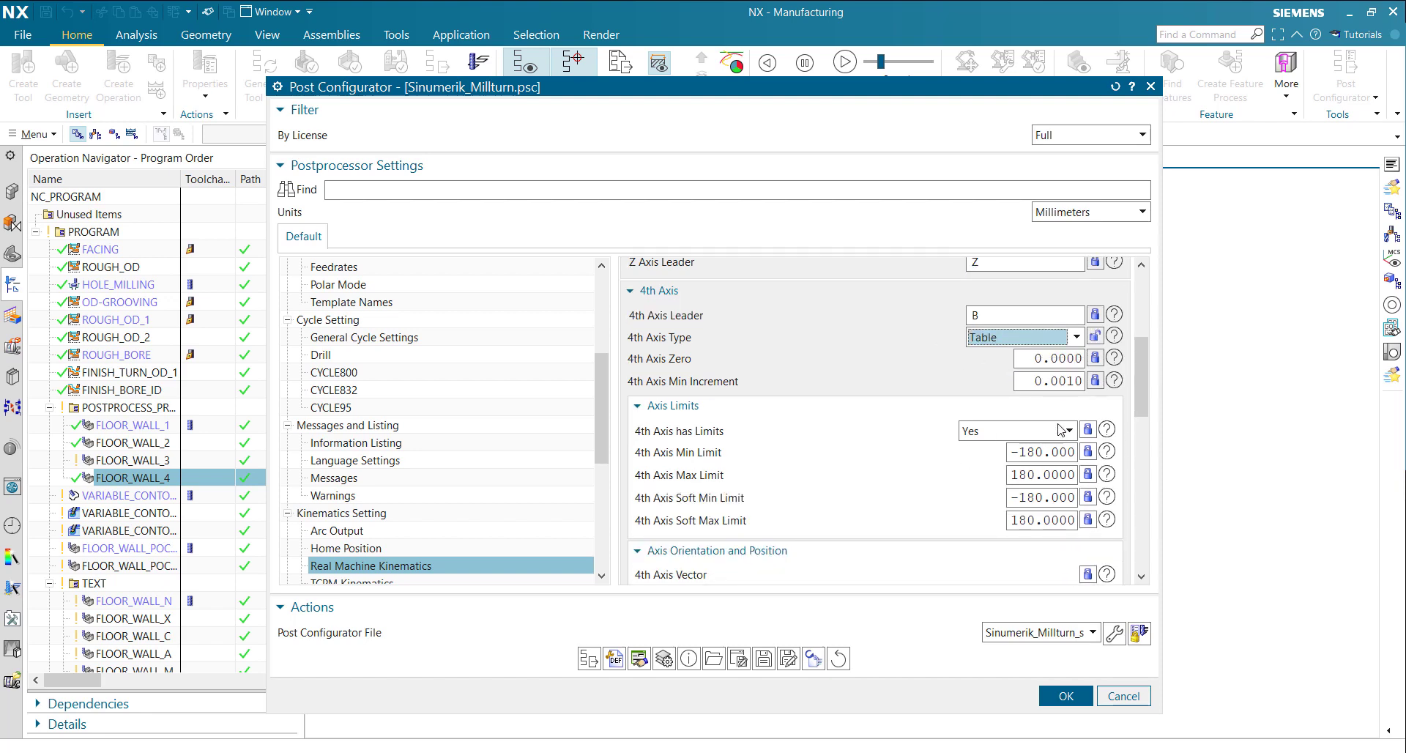
scroll(973, 395, "down", 2)
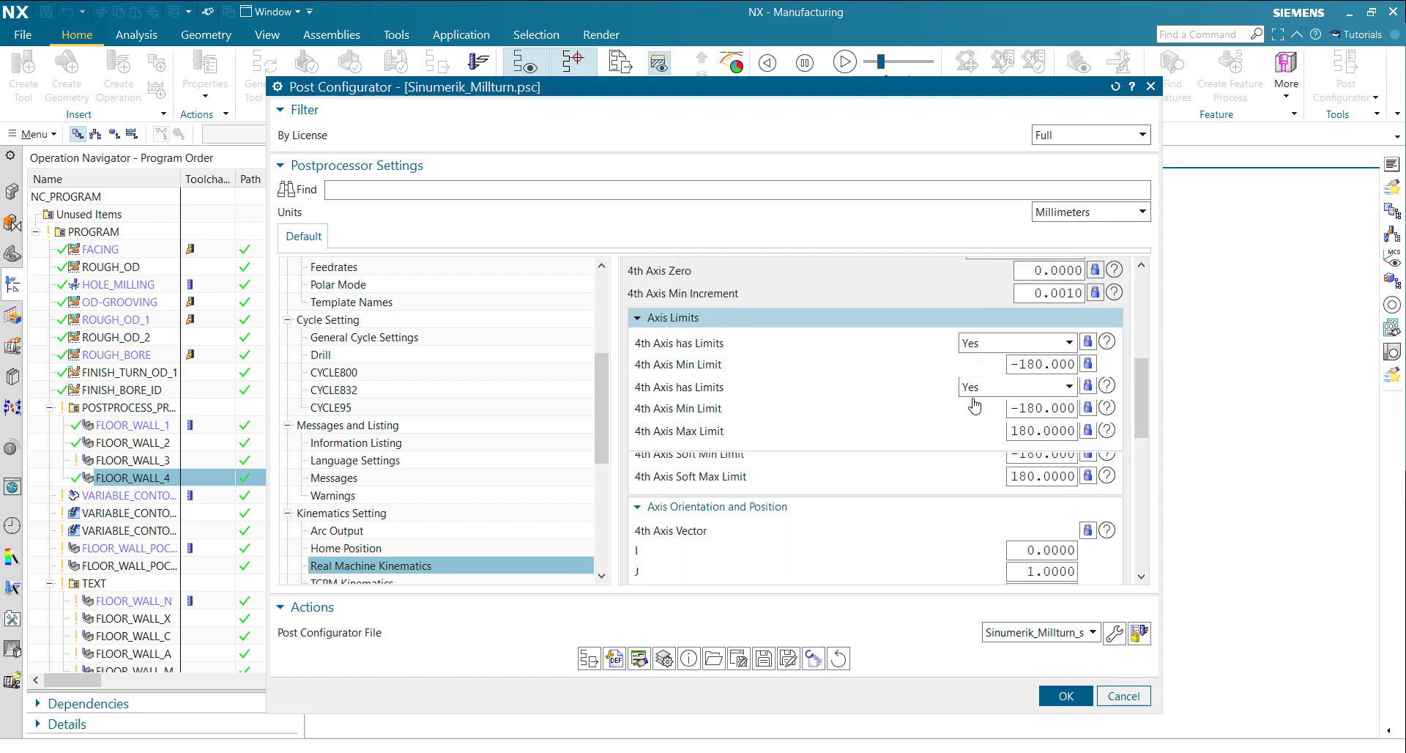
double_click(1047, 550)
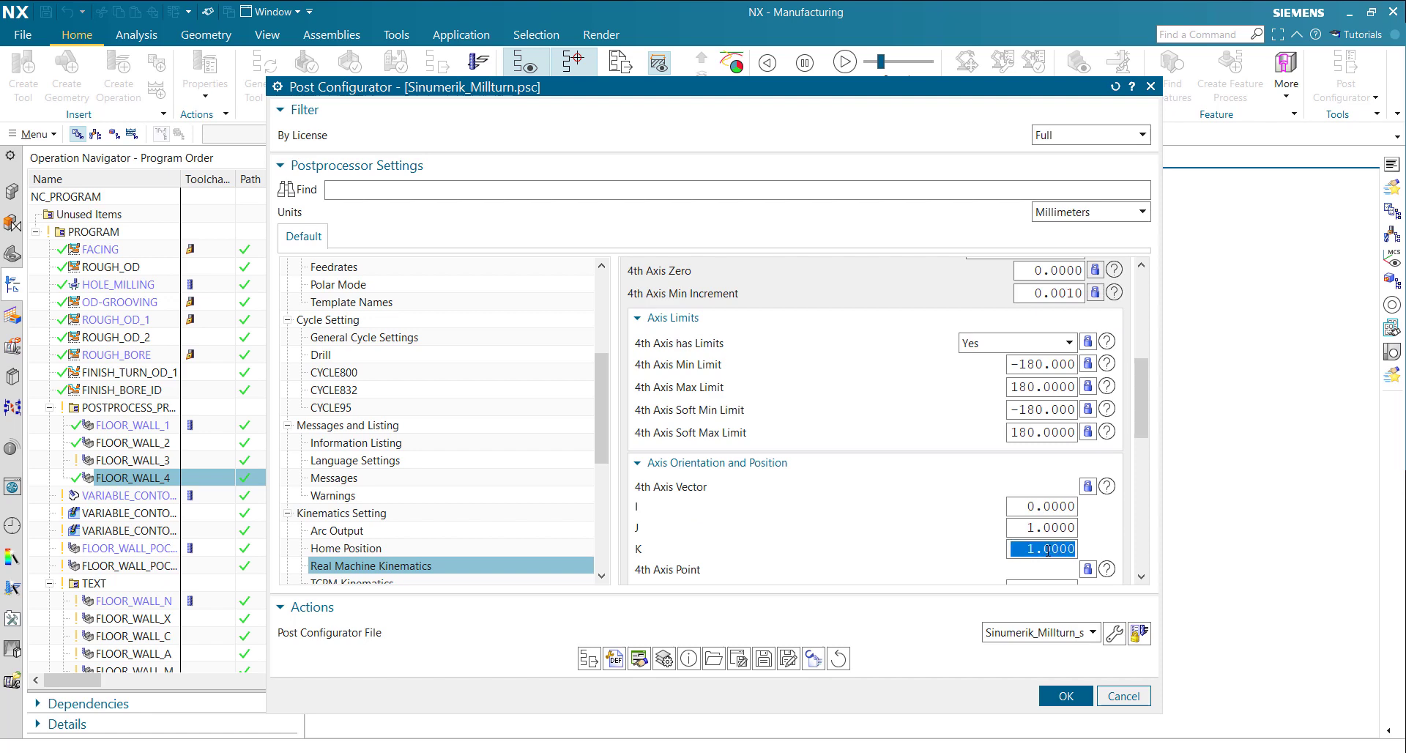
type("0")
key("Return")
Set 5th Axis has Limits to No and save the postprocessor.
scroll(1009, 375, "down", 5)
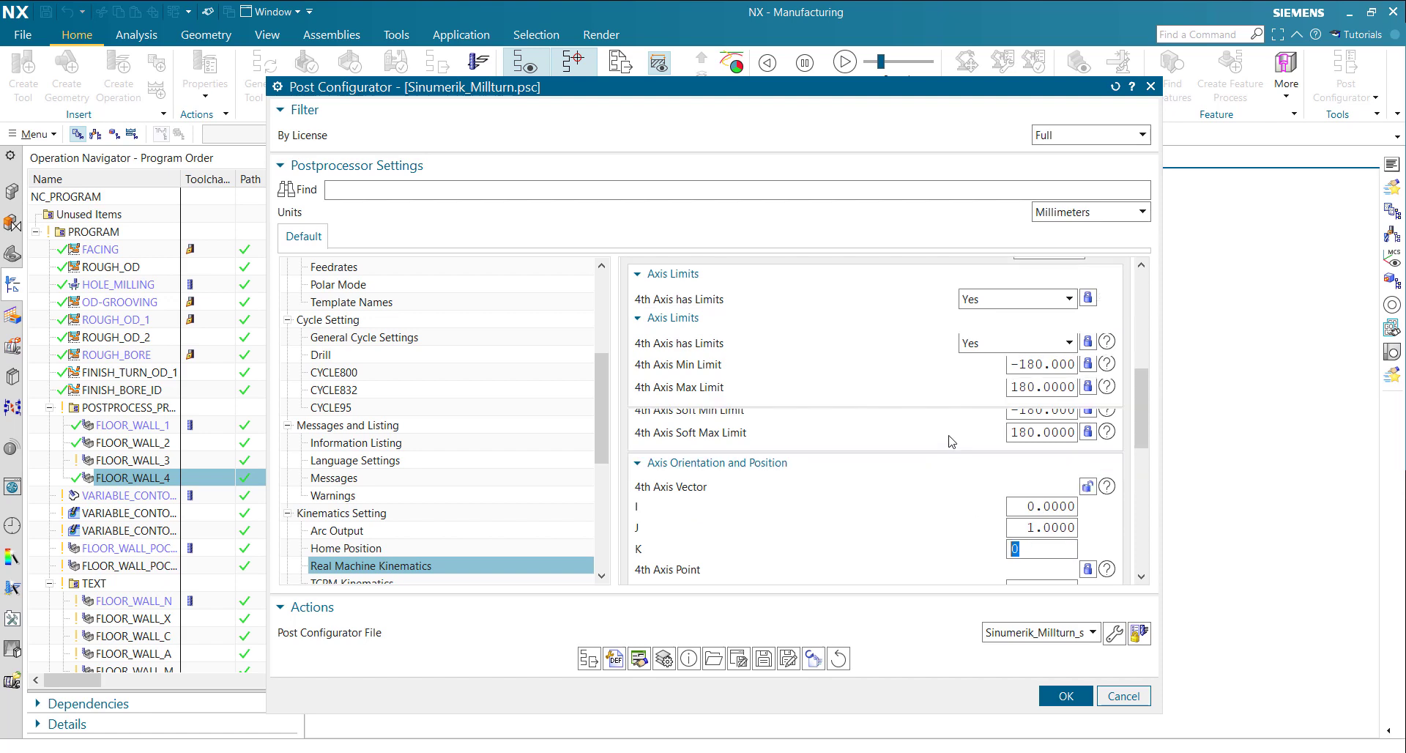
scroll(1009, 375, "down", 3)
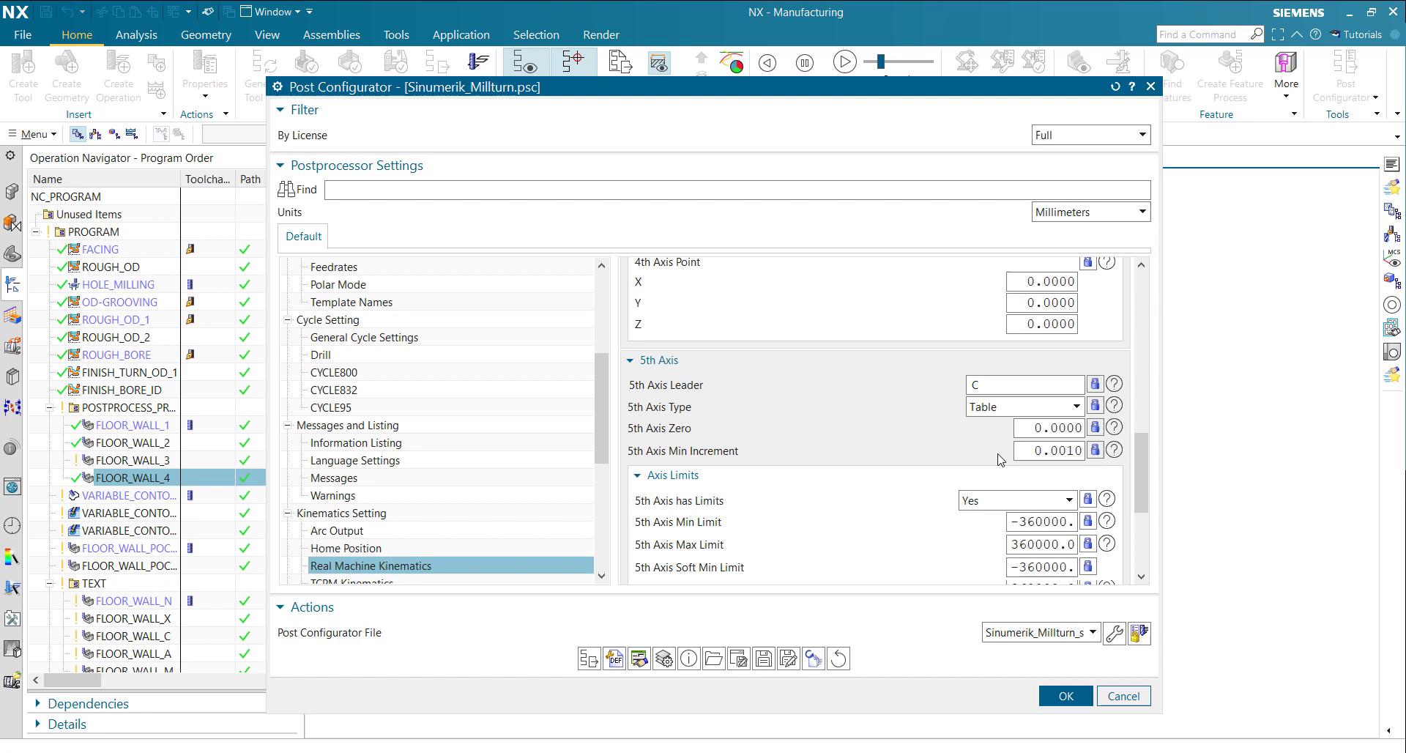
left_click(1026, 456)
left_click(1009, 476)
scroll(907, 400, "down", 4)
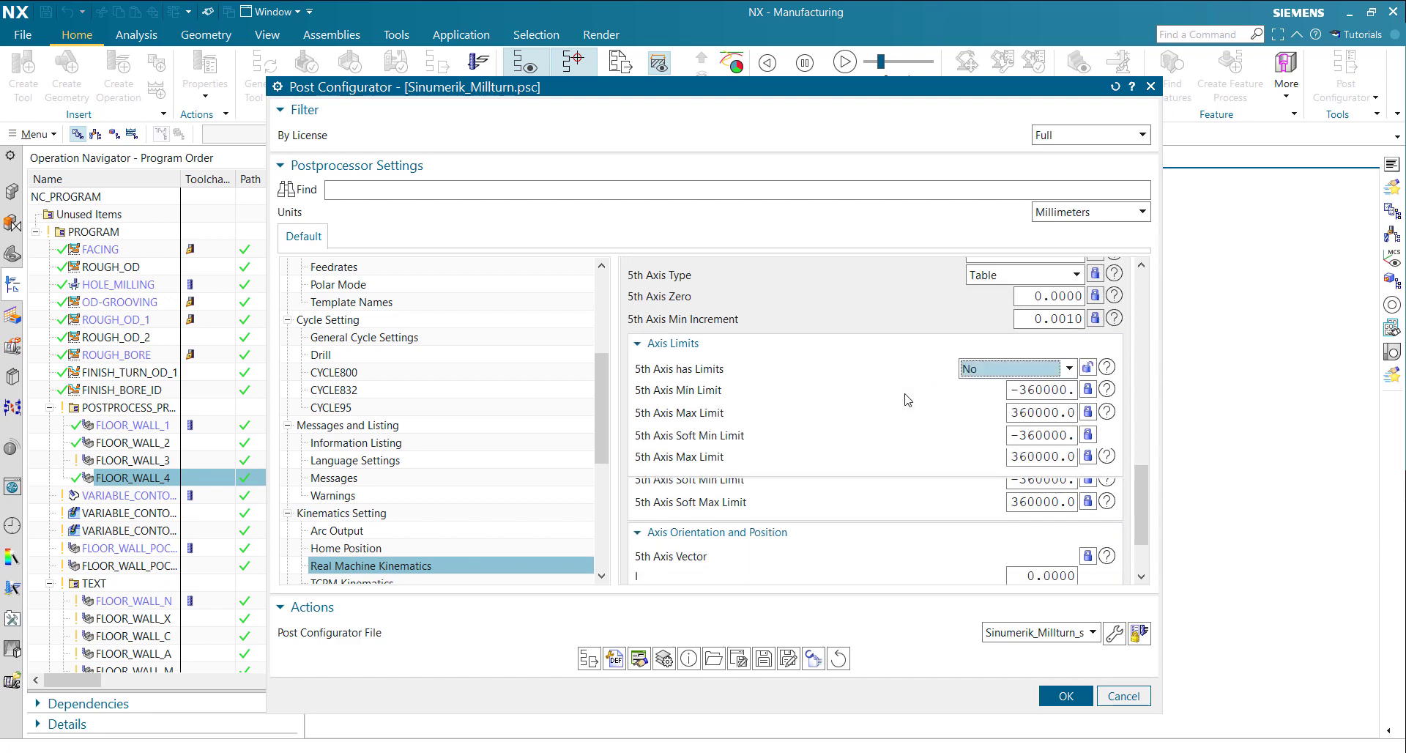
scroll(907, 399, "down", 1)
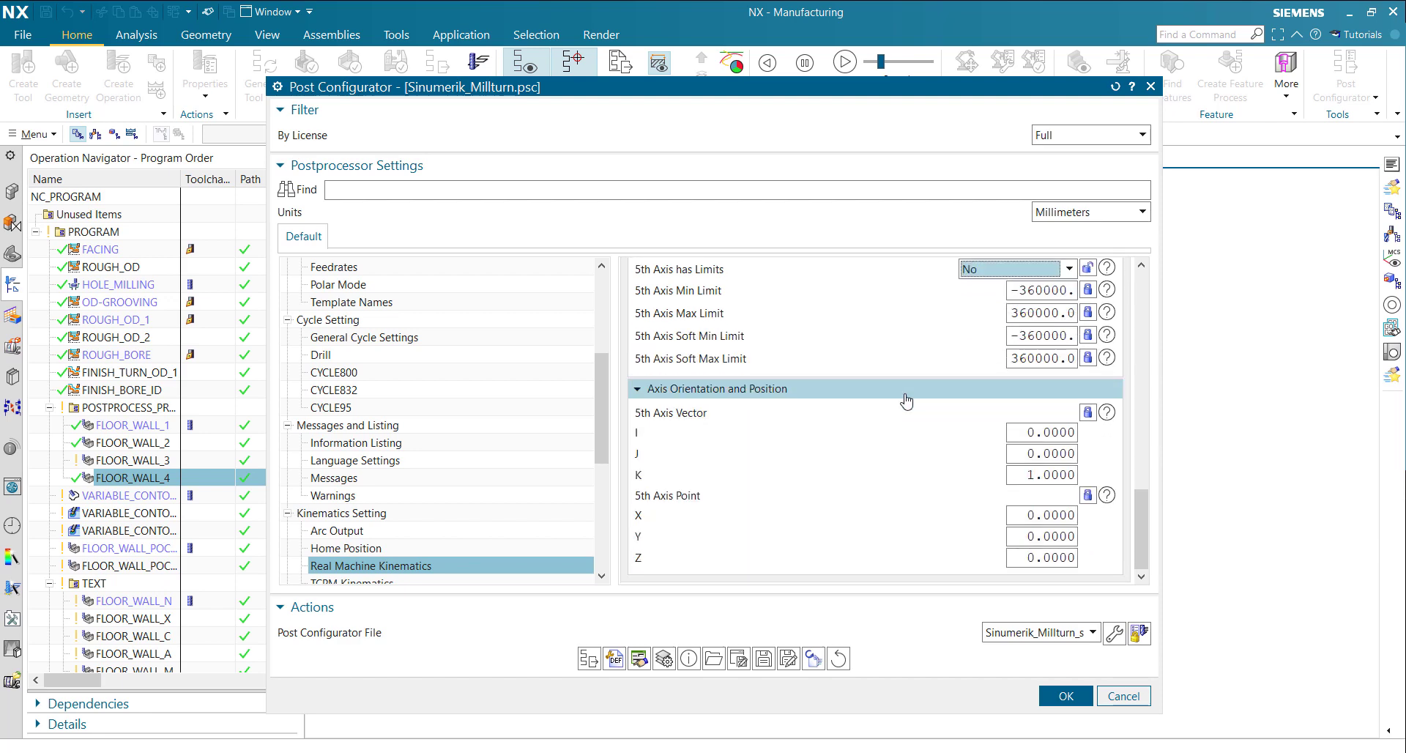
left_click(763, 658)
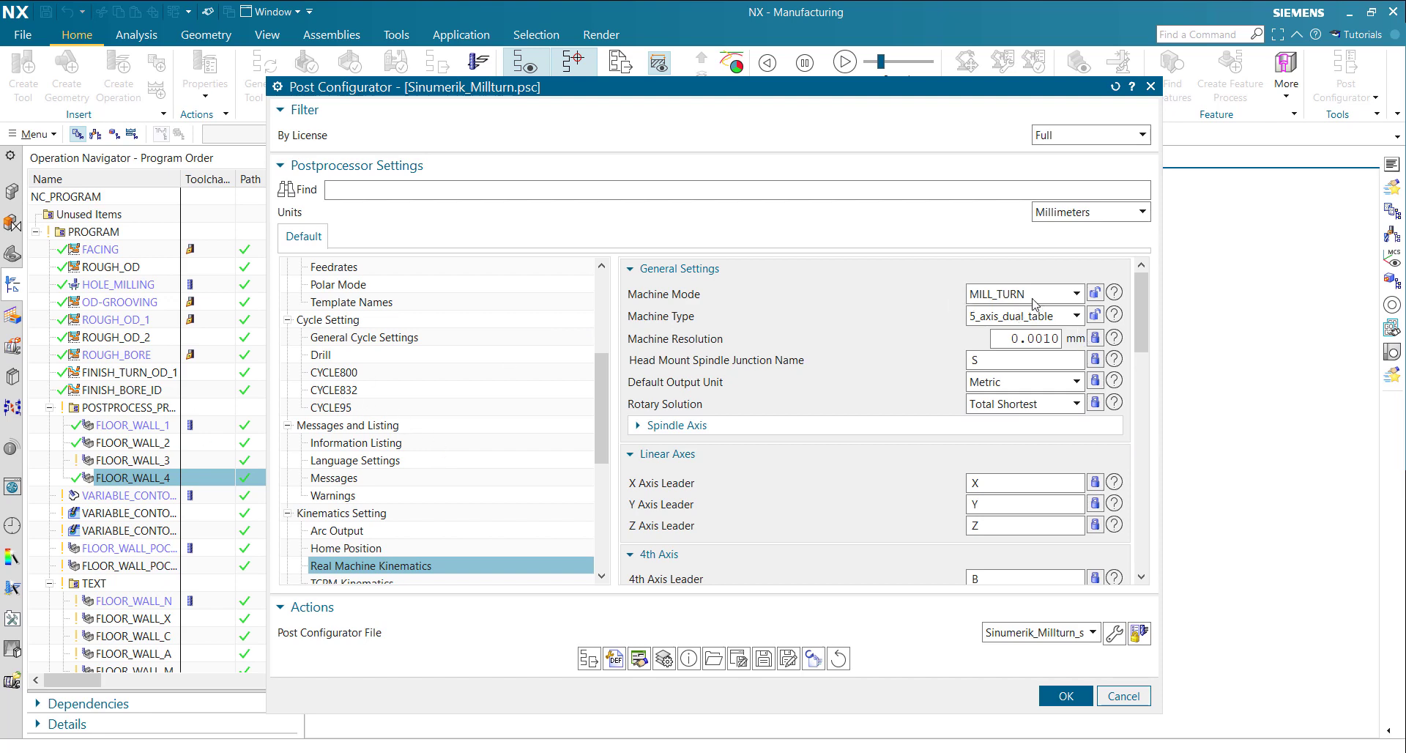
Postprocess FLOOR_WALL_1 and review its NC lines from G55 through N42.
left_click(117, 427)
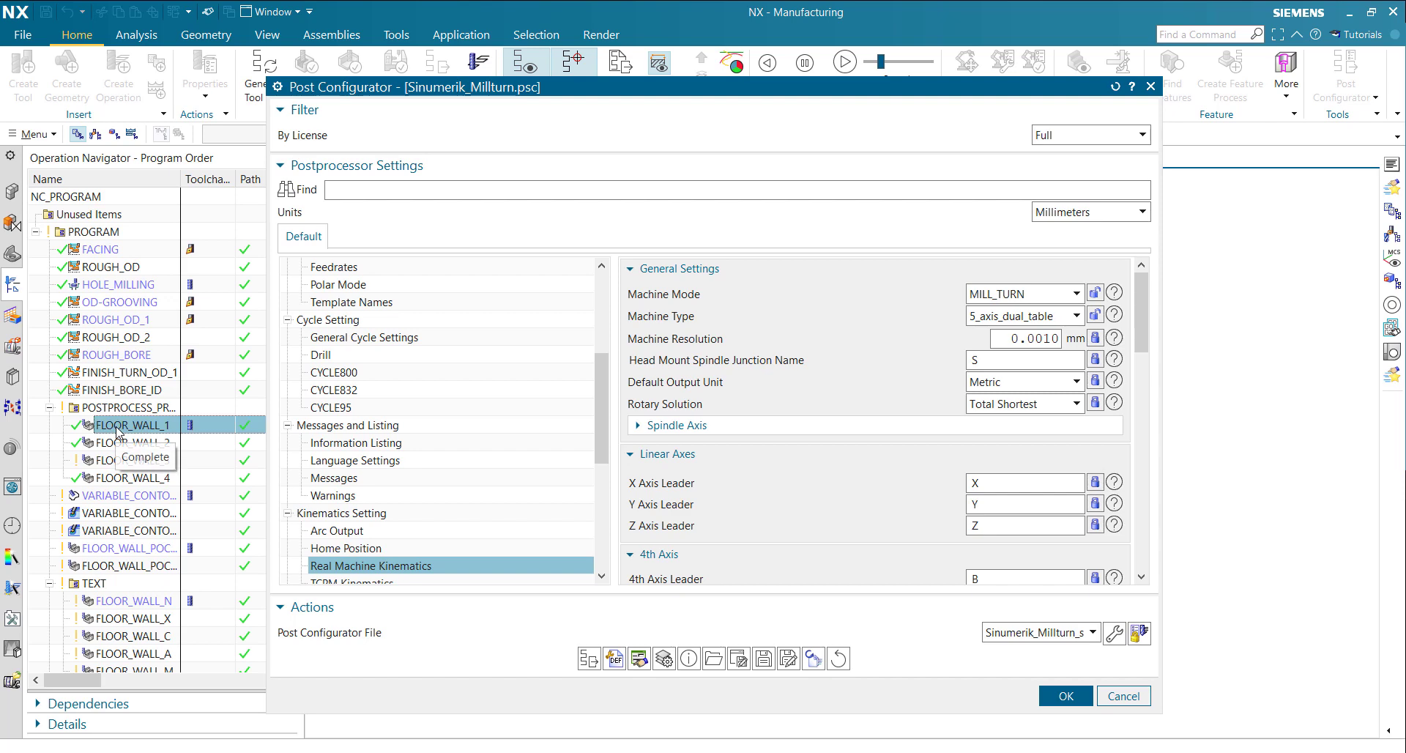
left_click(589, 659)
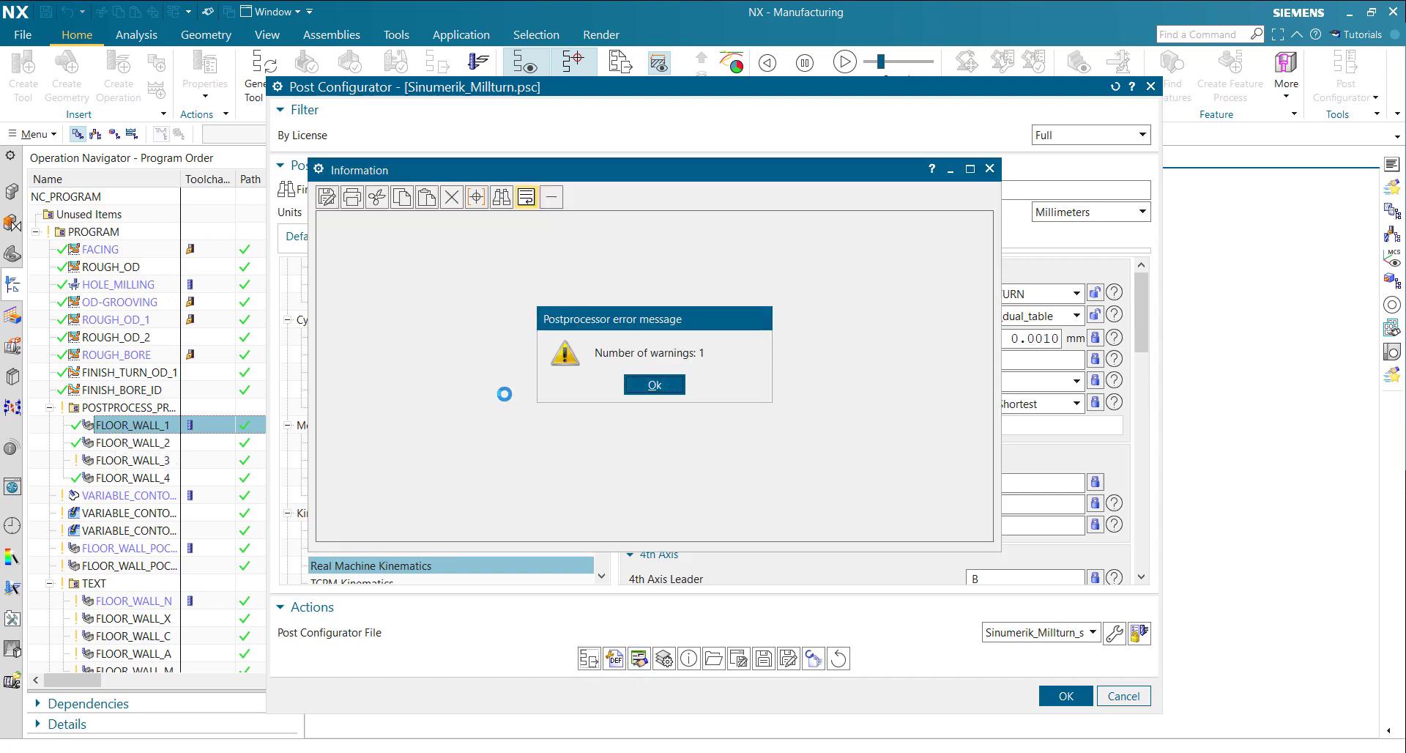
left_click(659, 386)
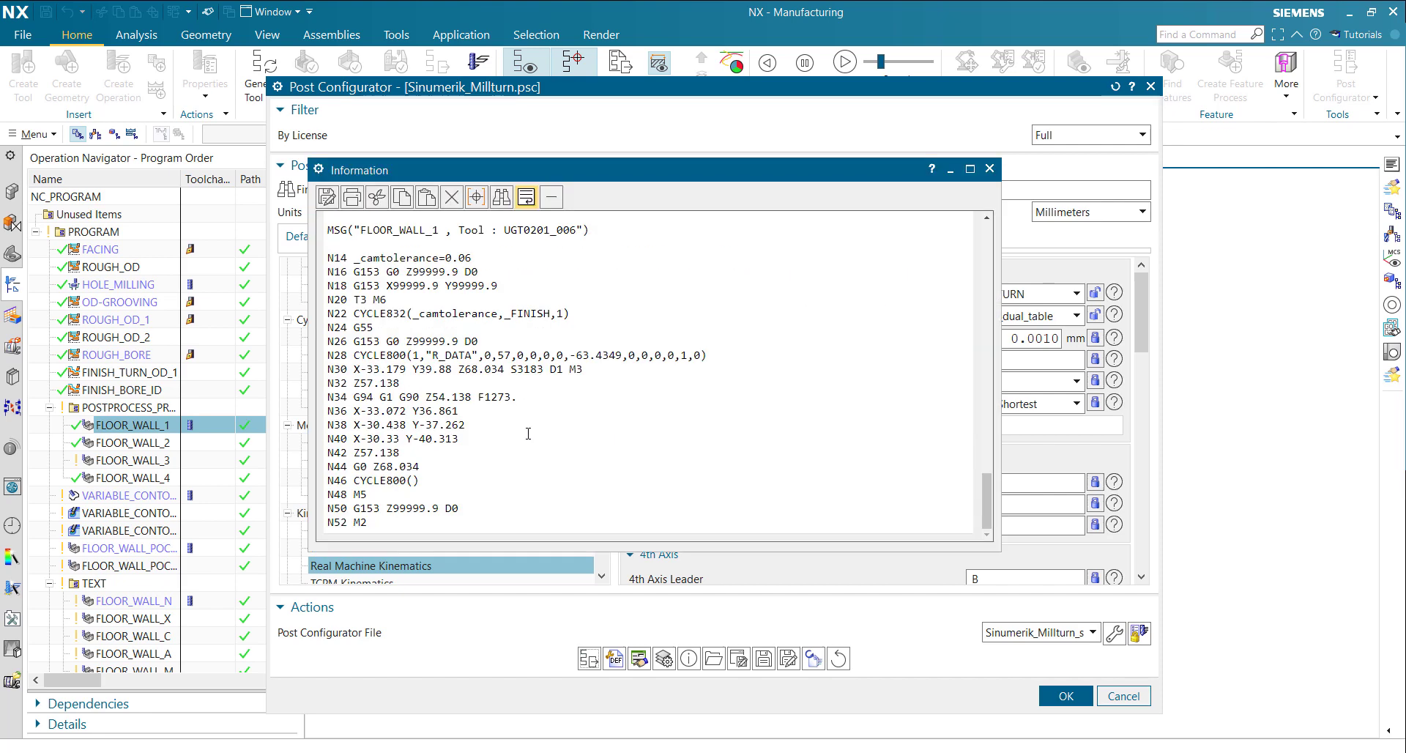
left_click_drag(349, 327, 466, 445)
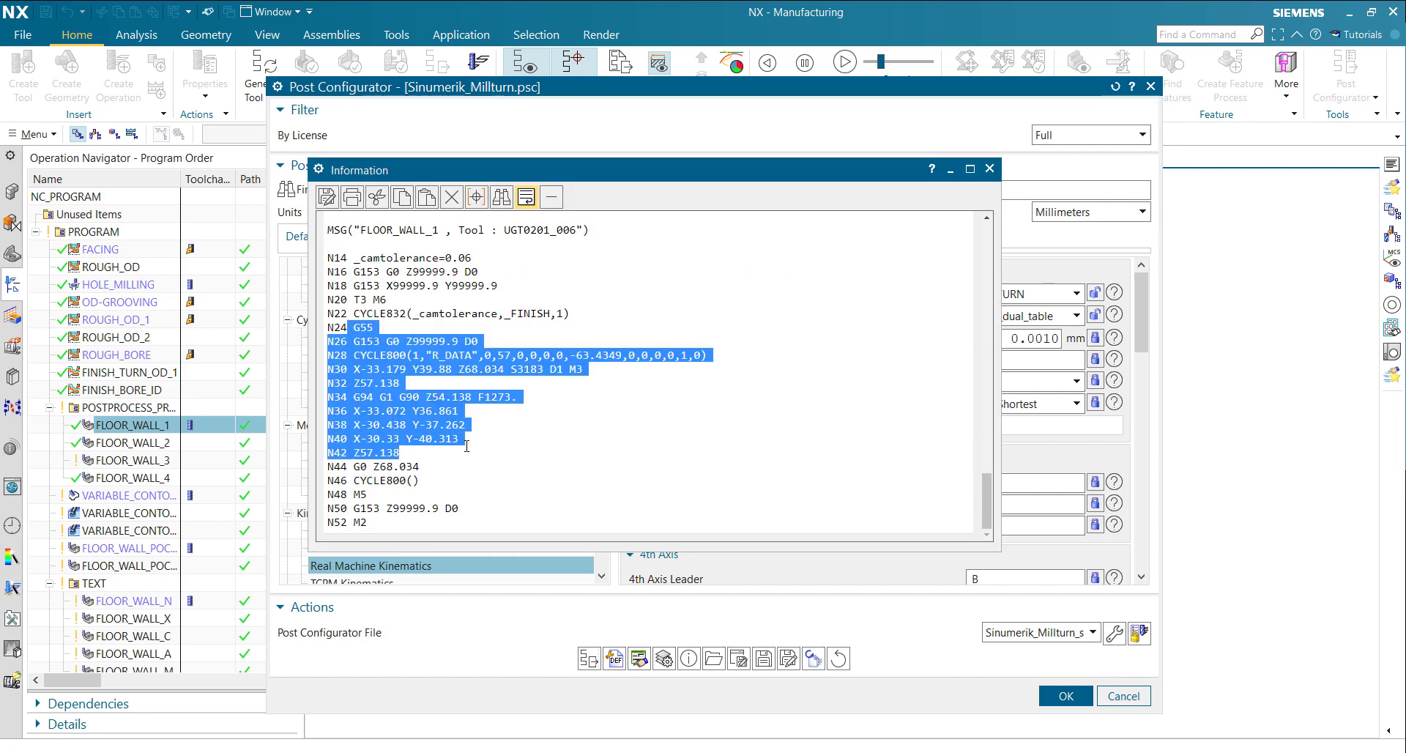
left_click(985, 170)
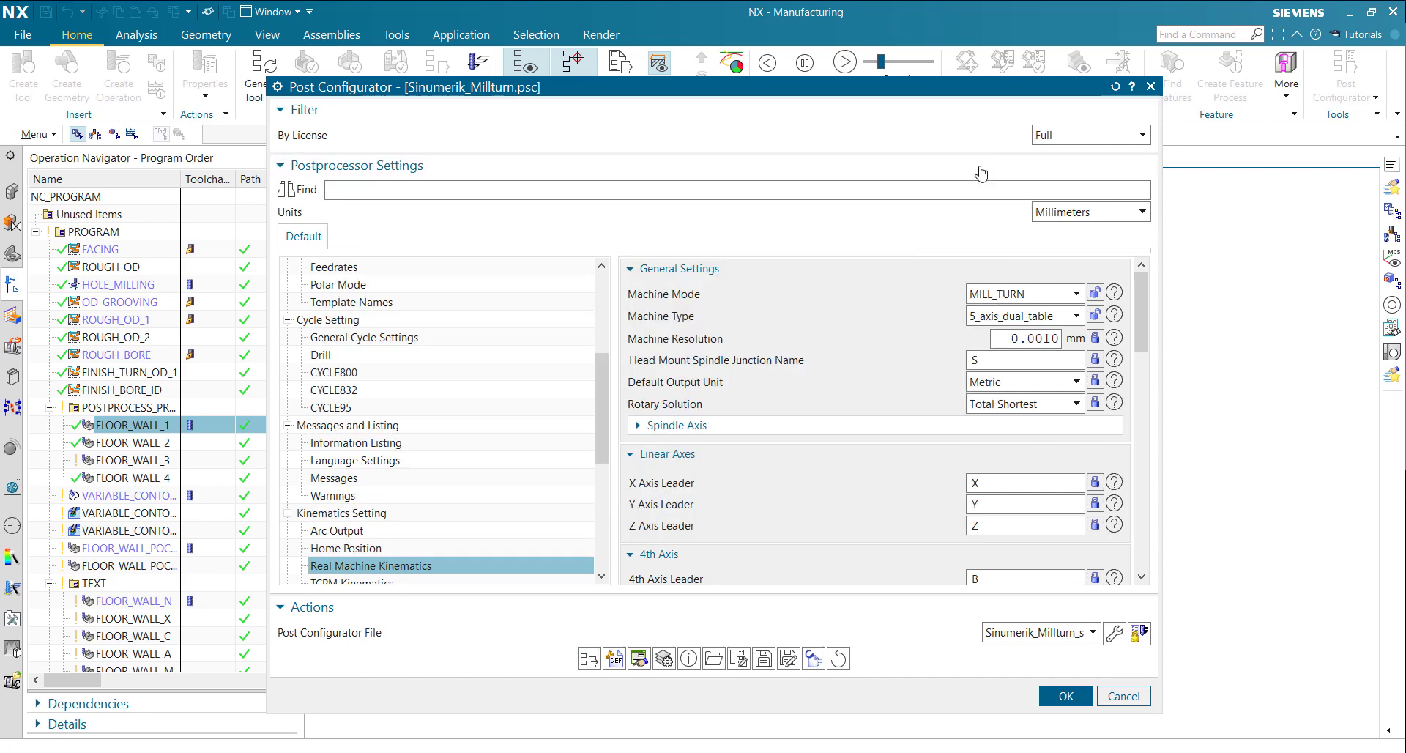
Postprocess FACING and check the T2 M6 tool change on line N20.
left_click(116, 252)
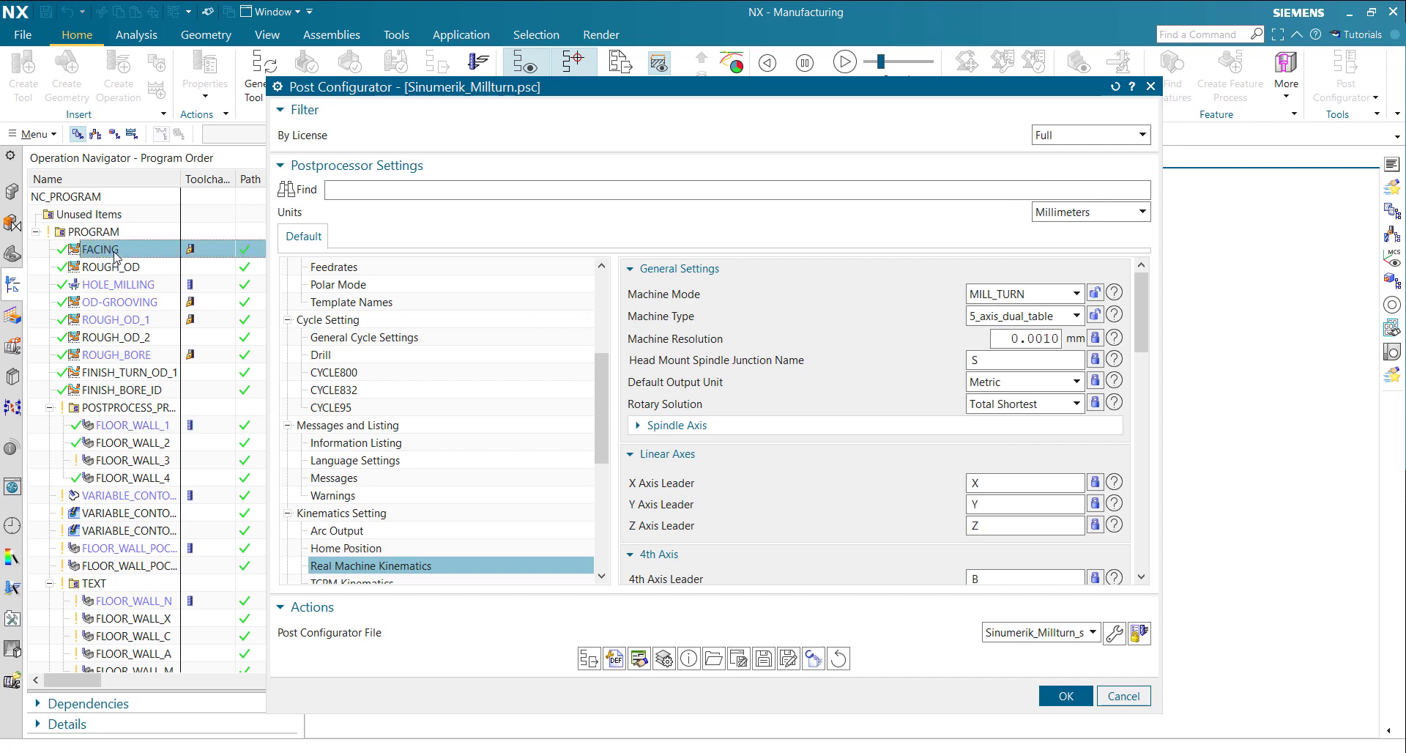
left_click(615, 659)
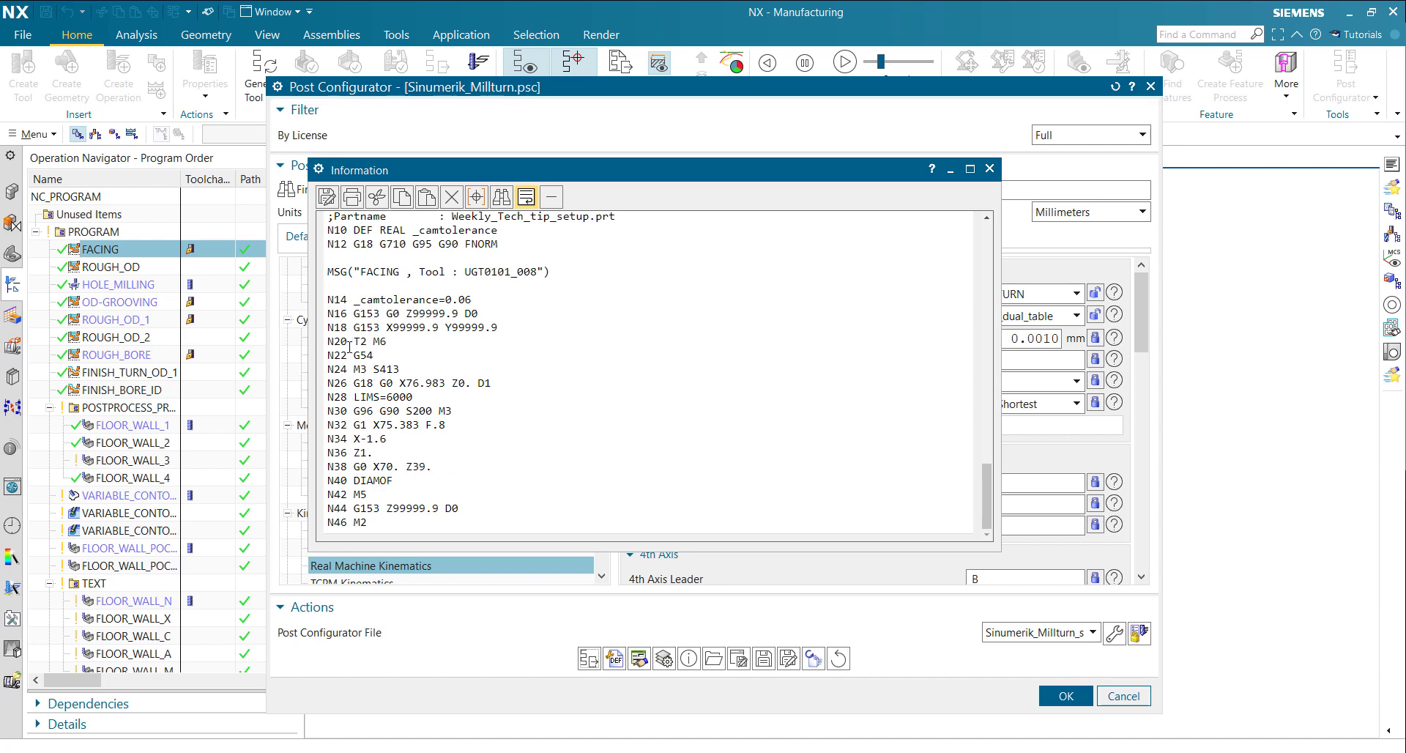
left_click_drag(352, 342, 394, 343)
left_click_drag(837, 173, 910, 177)
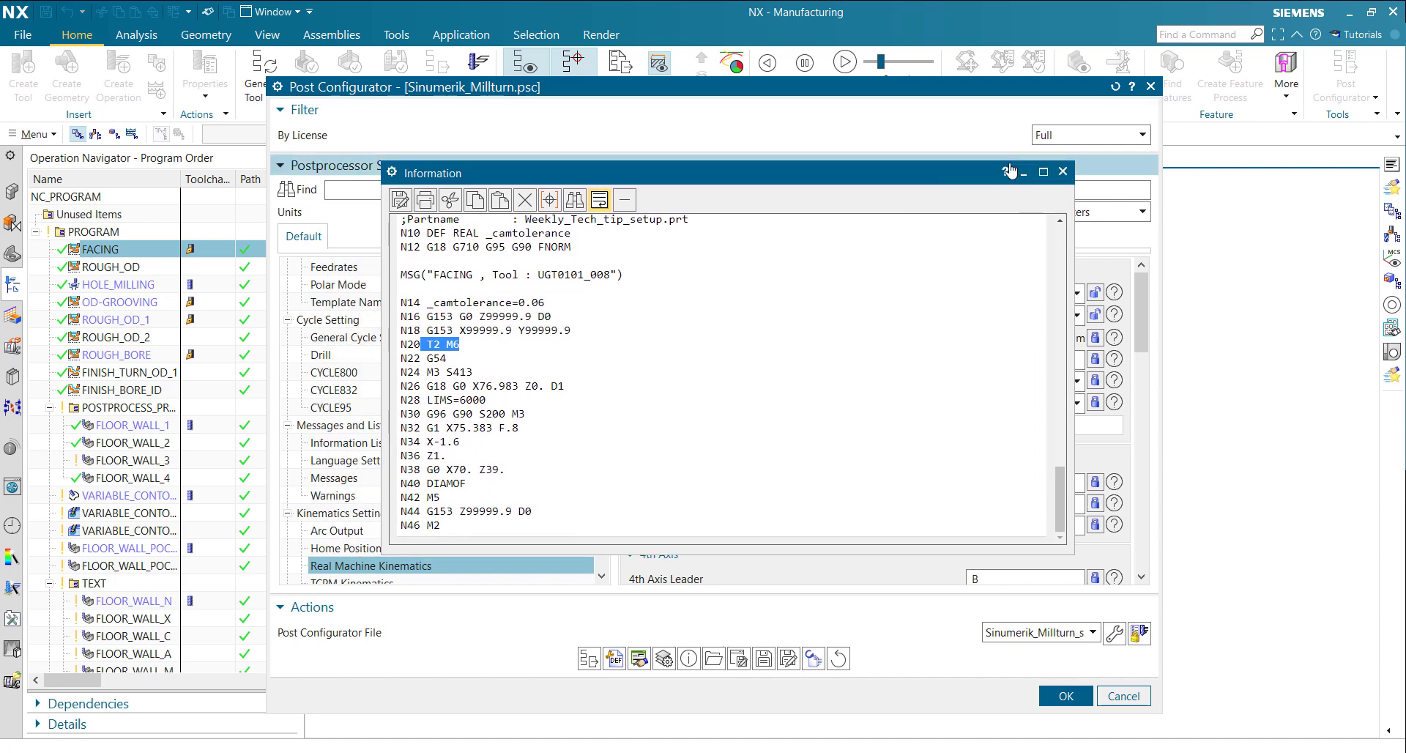
left_click(1063, 171)
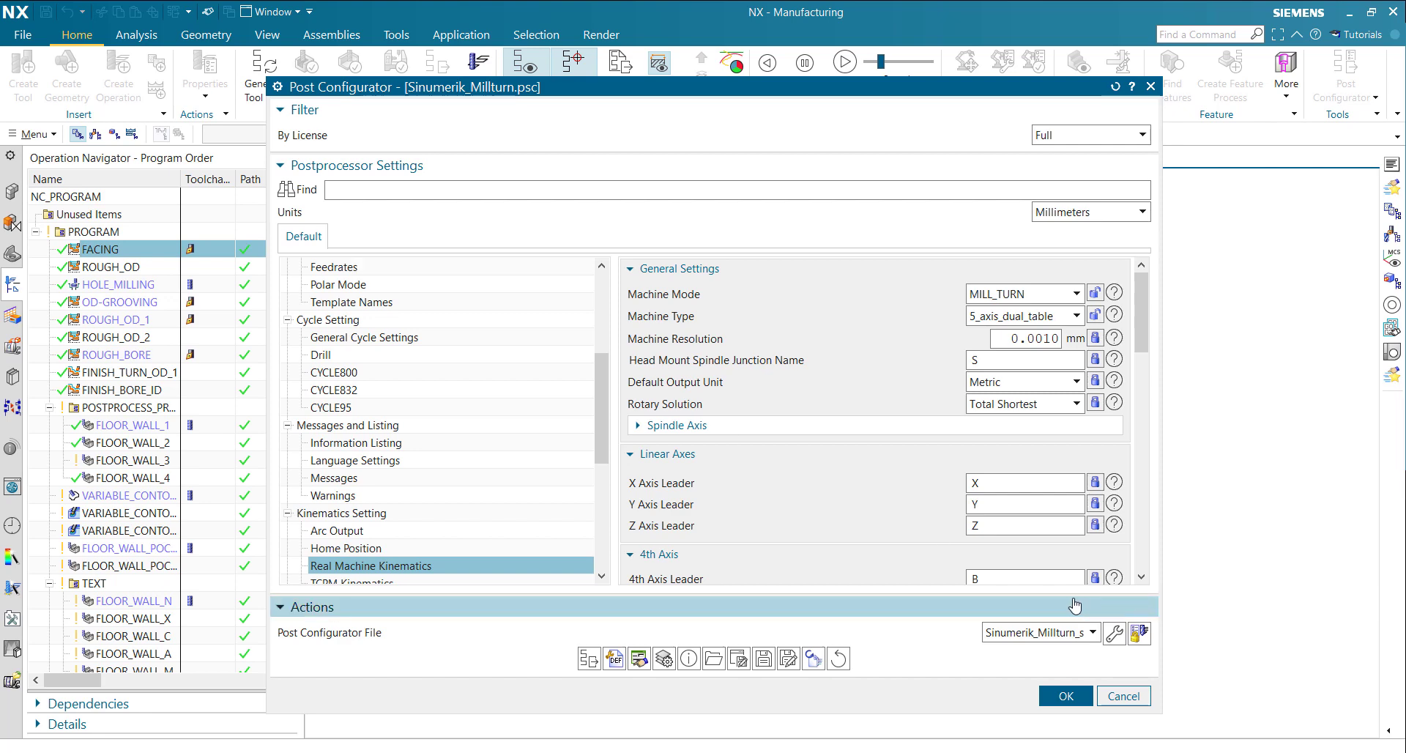
In the Layer Manager, add a new layer after the Machine Tool Builder Library.
left_click(1054, 634)
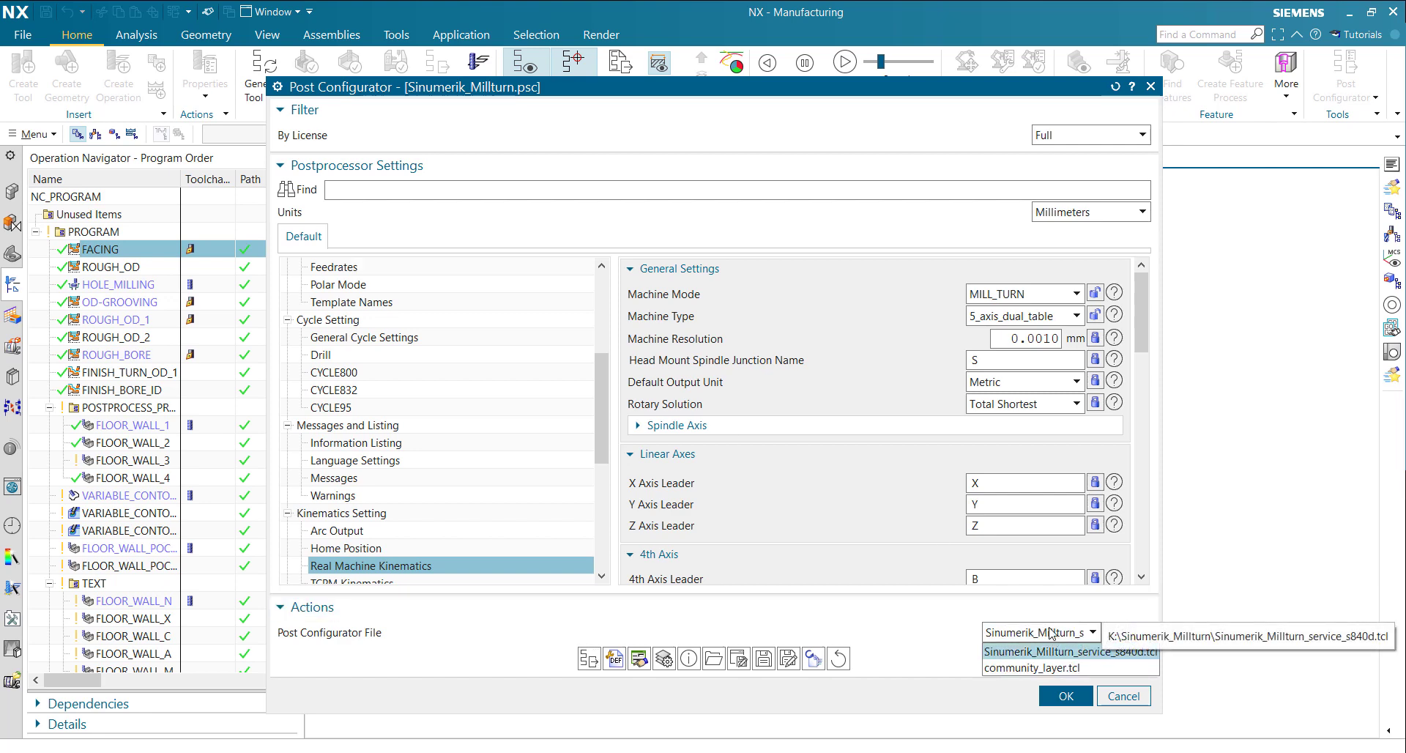
left_click(955, 635)
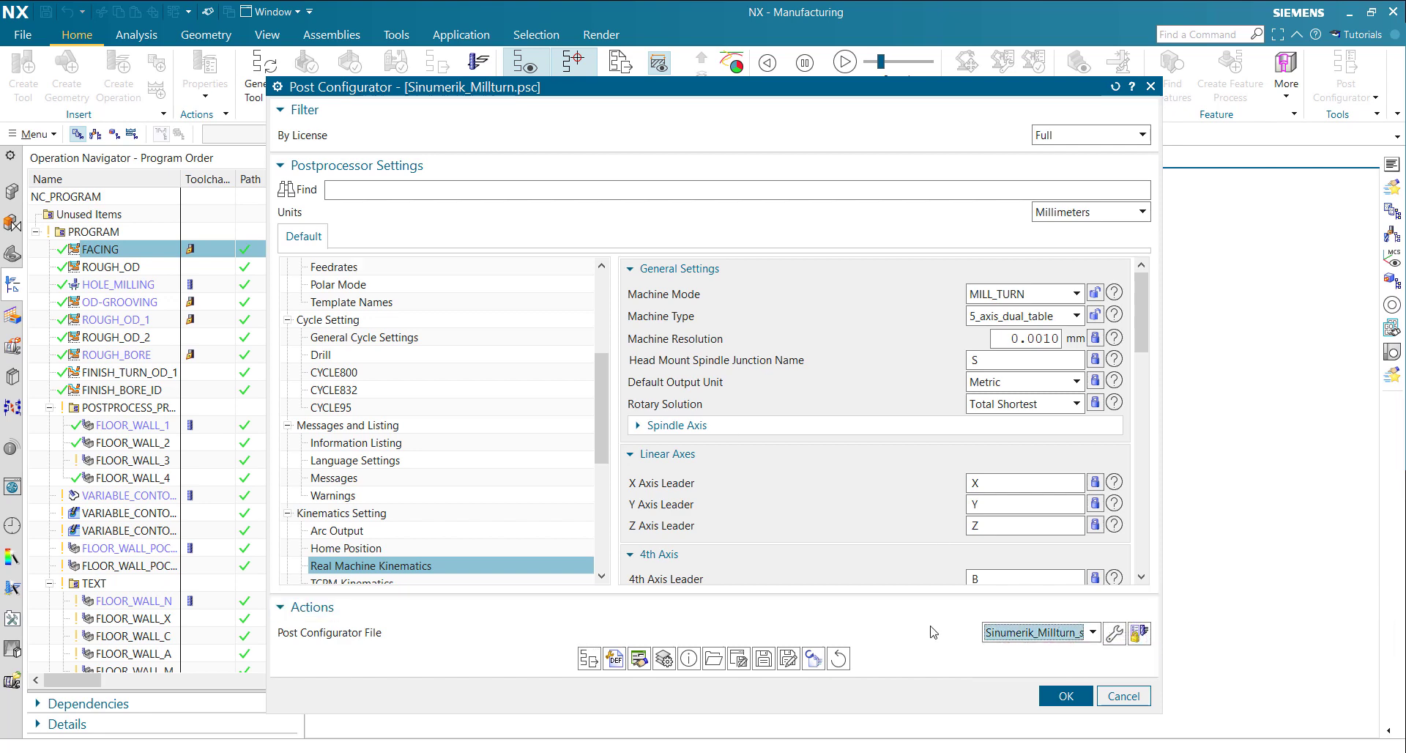
left_click(673, 660)
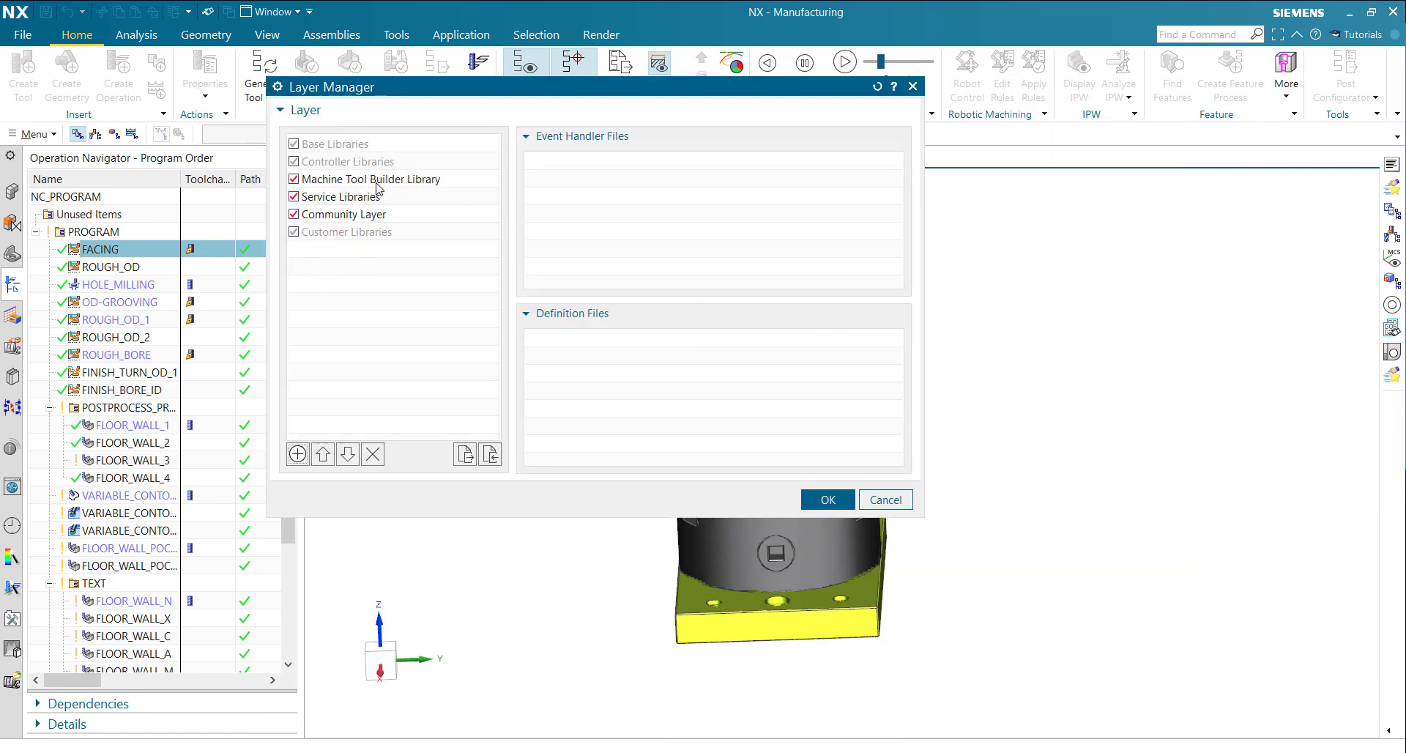
left_click(372, 181)
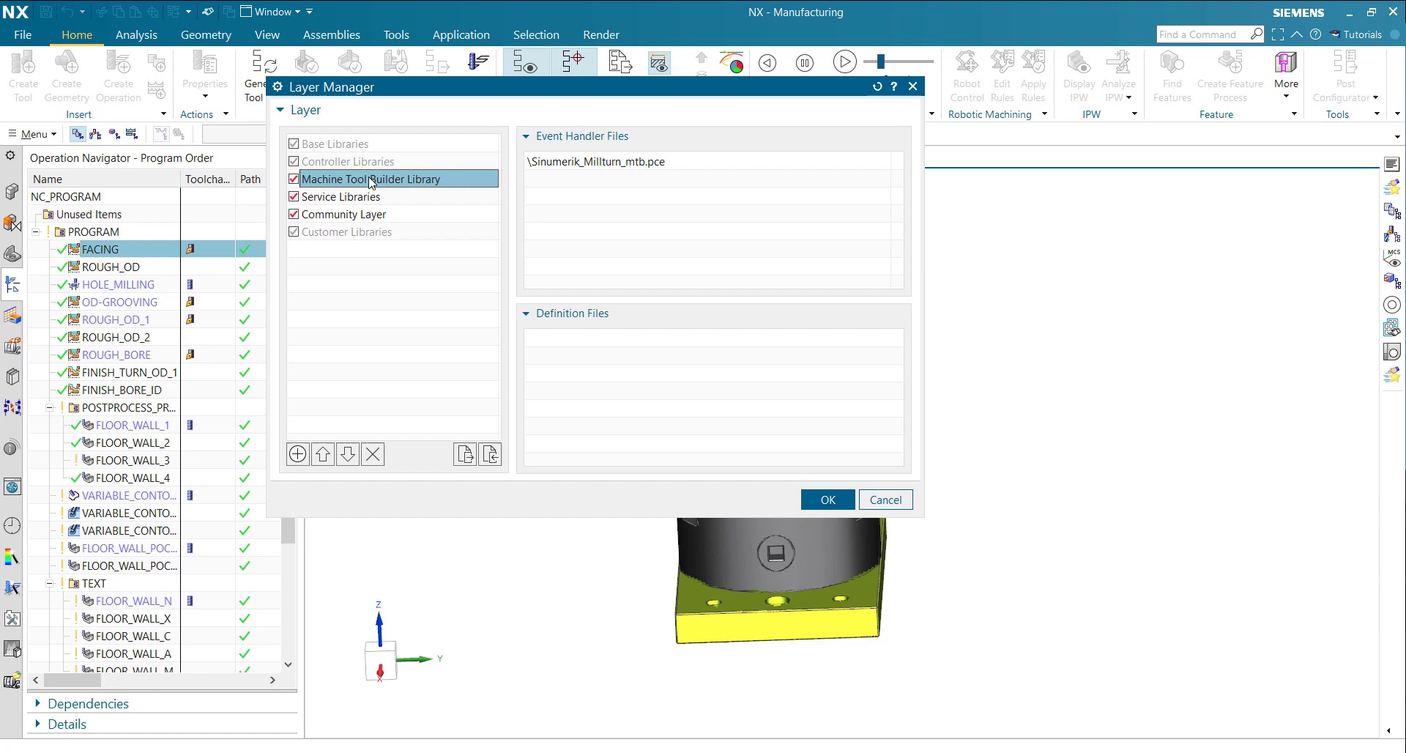
left_click(298, 455)
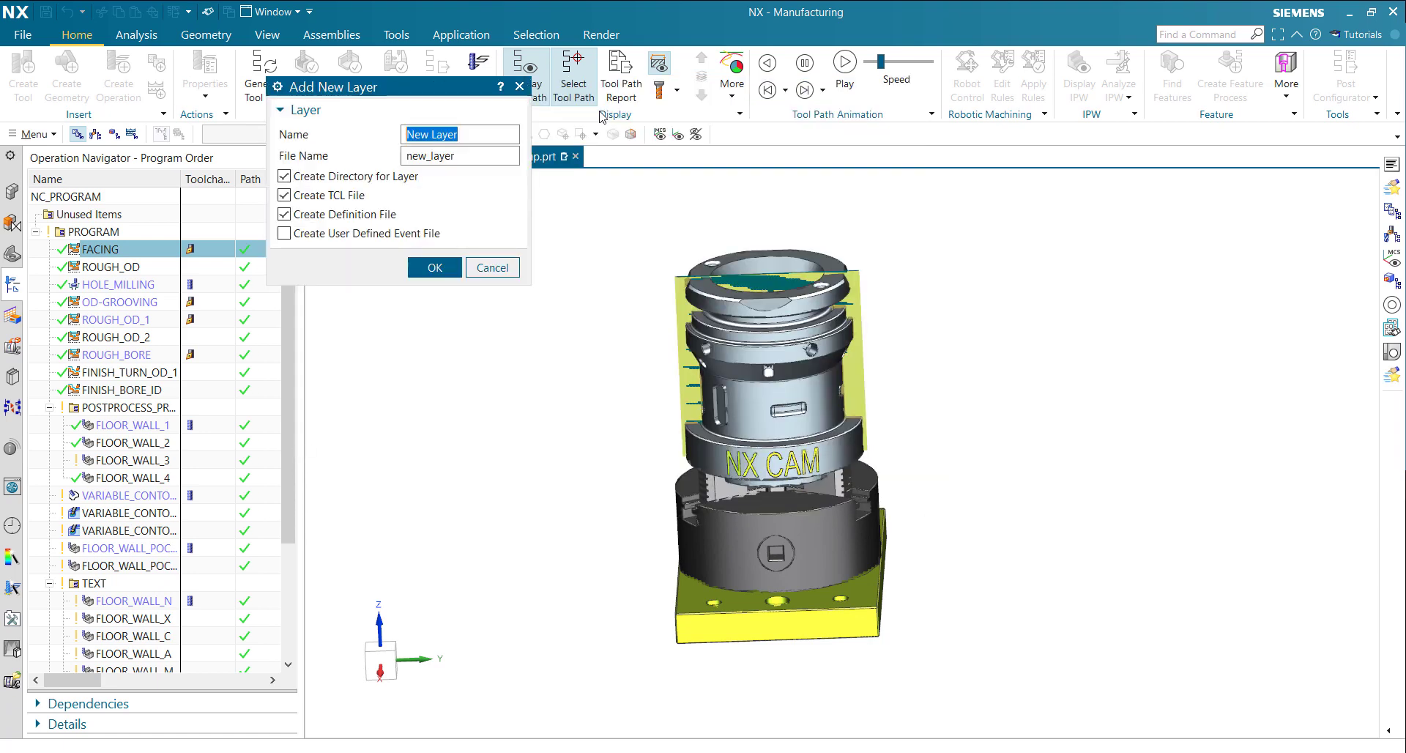
Name the new layer 'Millturn Layer' with file name millturn and create it.
left_click_drag(445, 93, 605, 317)
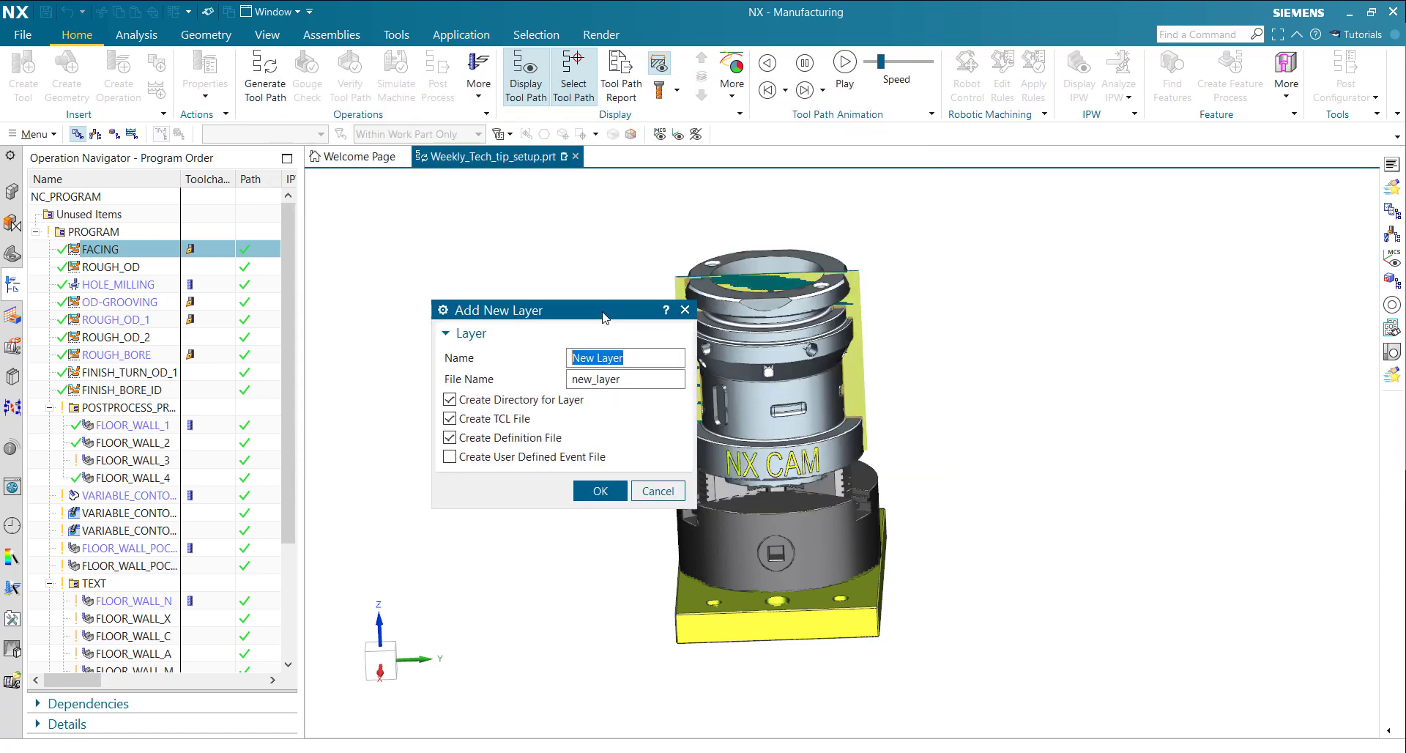
left_click(638, 363)
left_click_drag(637, 363, 490, 347)
type("Millturn Layer")
key("Tab")
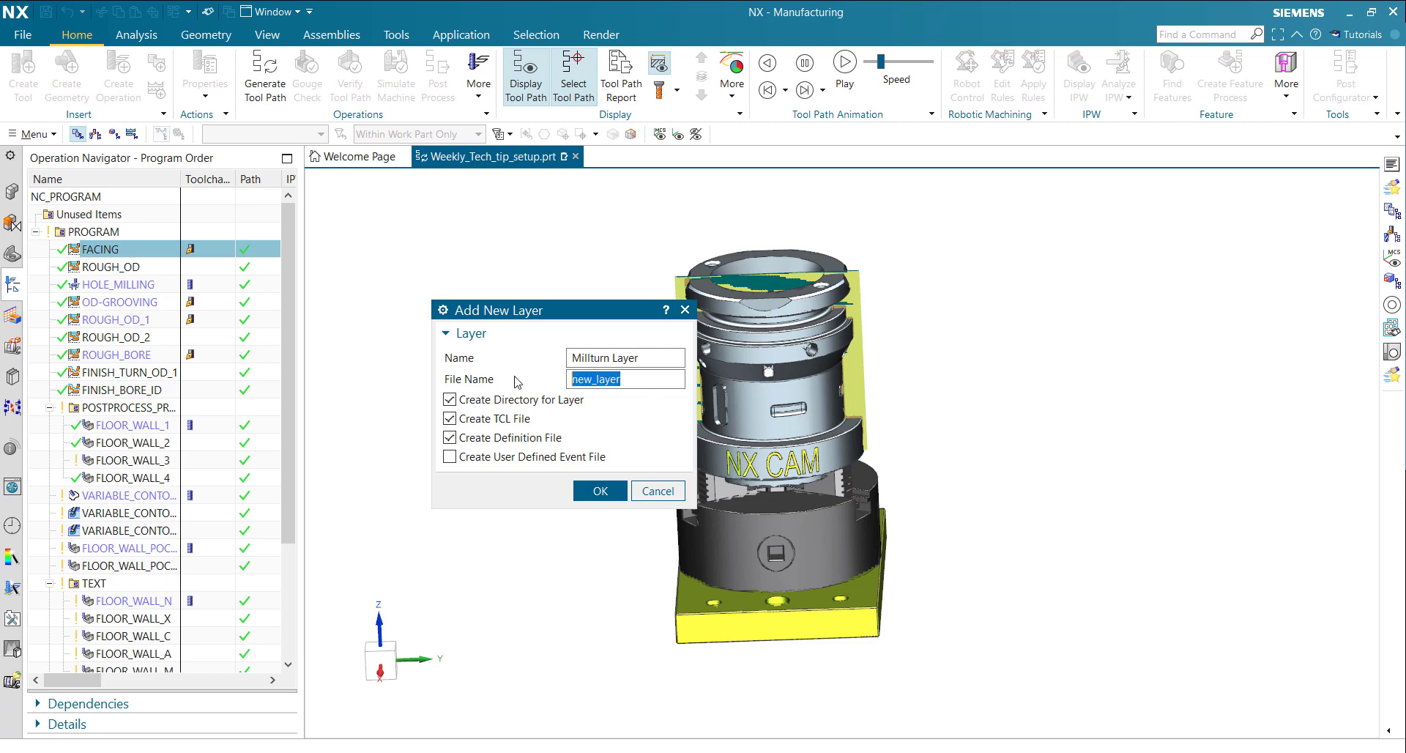
type("millturn")
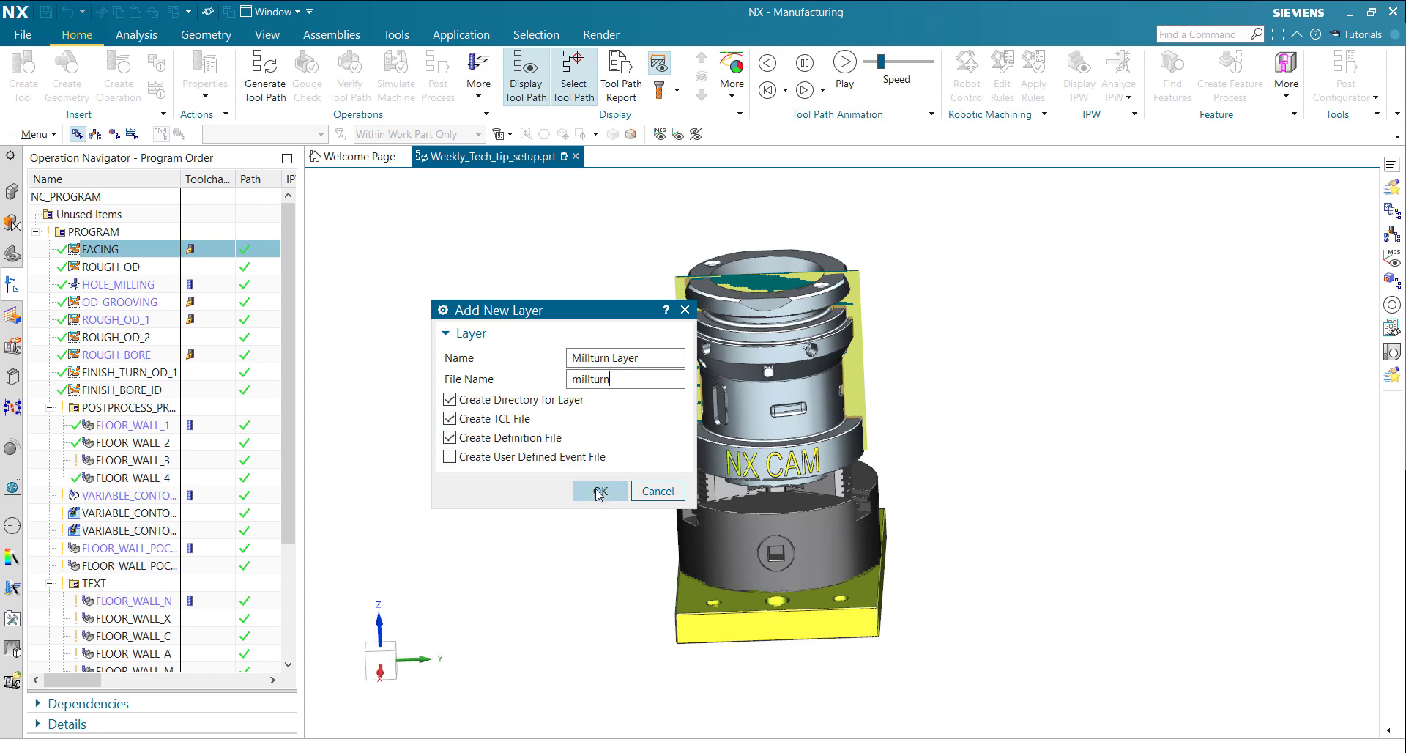
left_click(599, 494)
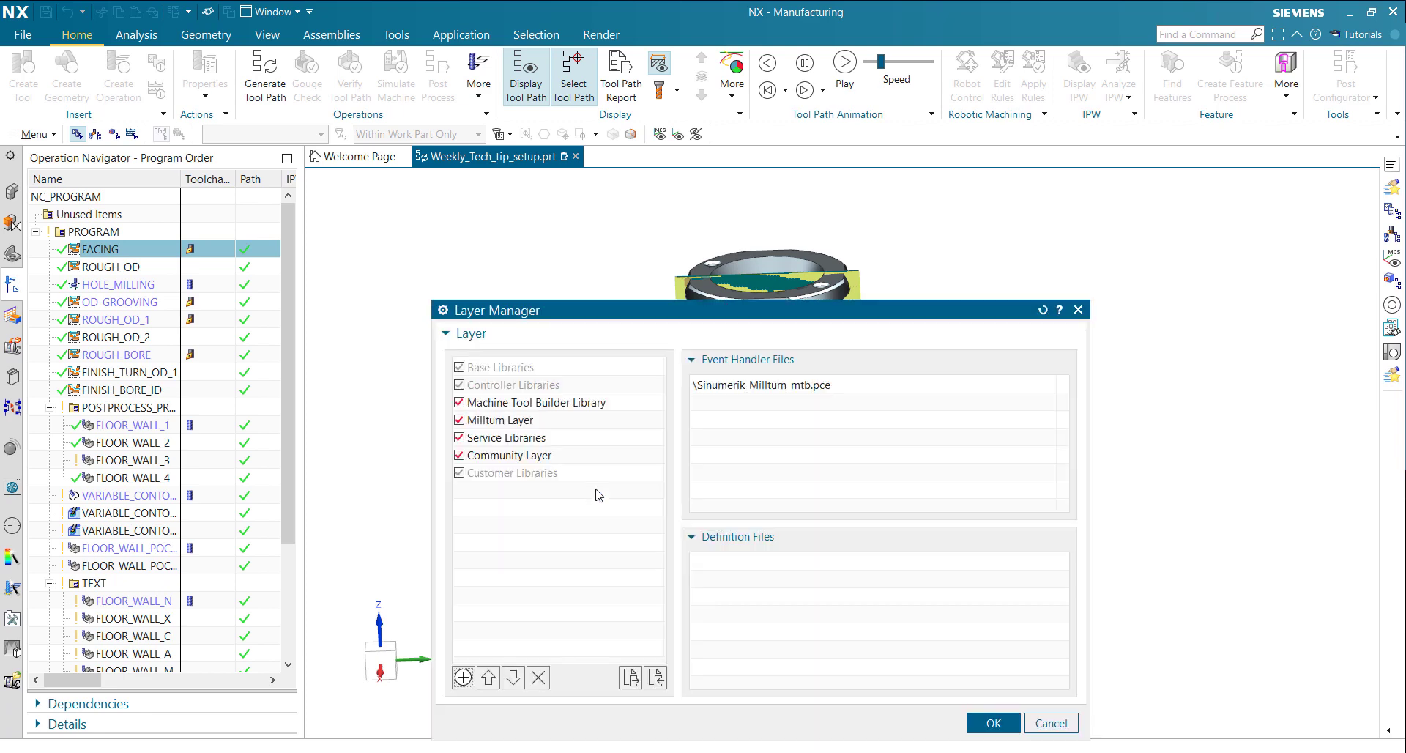
Accept the layer setup and open millturn.tcl in the file editor.
left_click(993, 723)
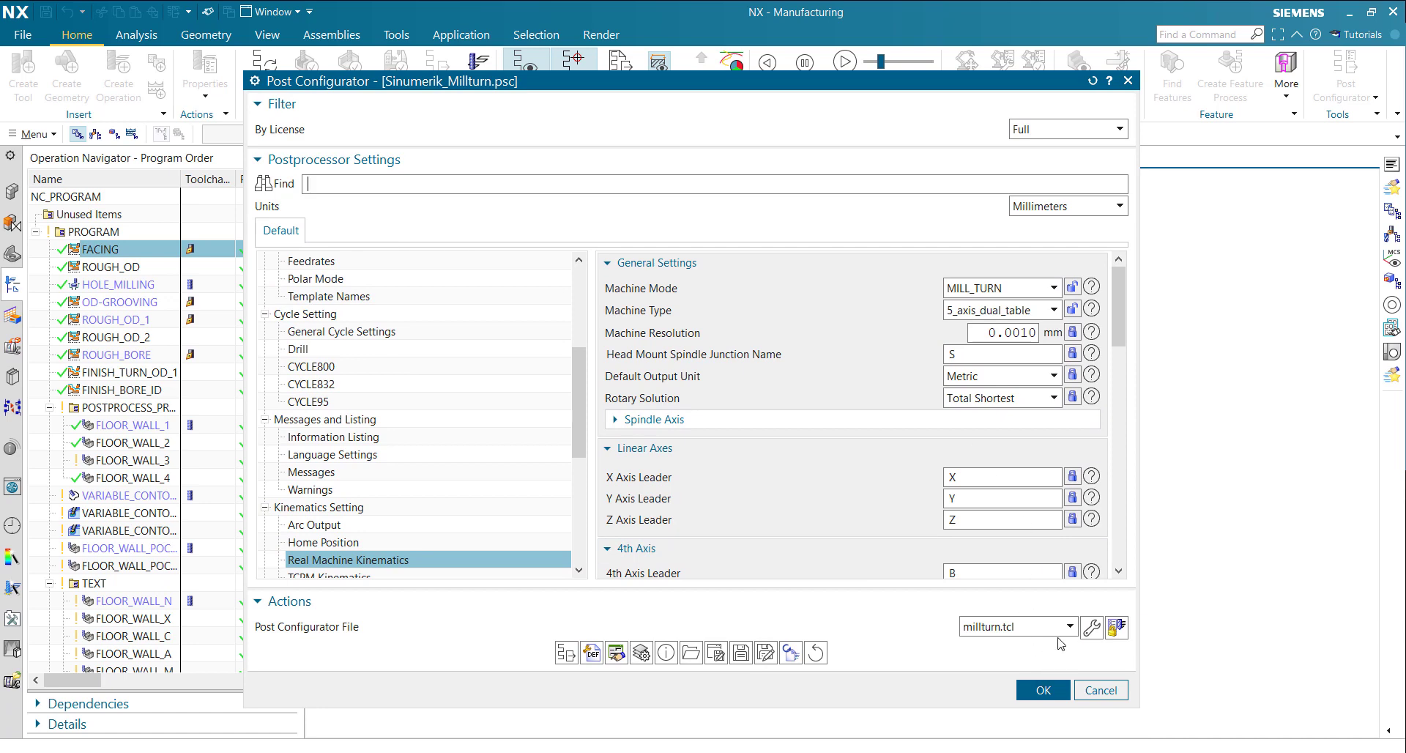
left_click(1091, 628)
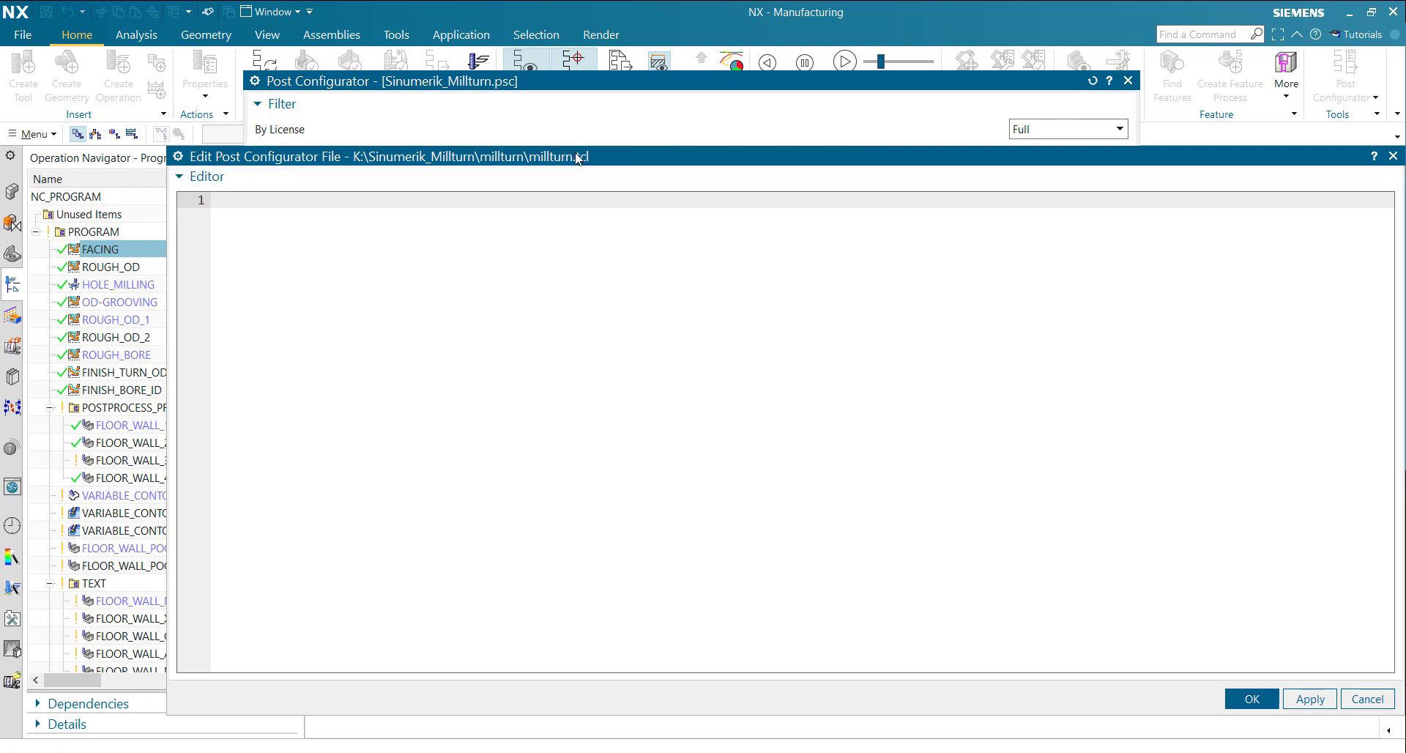
left_click_drag(574, 156, 668, 167)
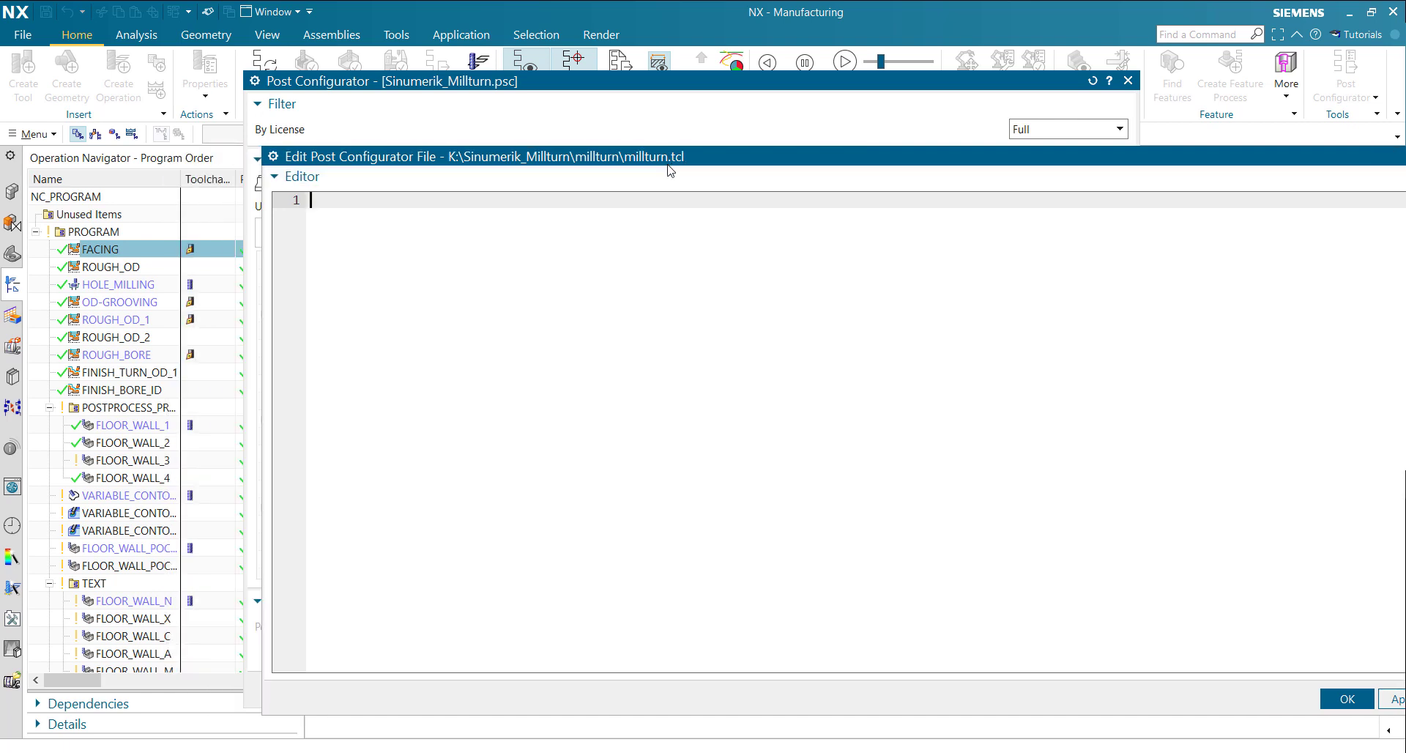
Add the line LIB_GE_CONF_add_chain TurniID "Turning Chain" "Descr" -1 and save.
type("chain")
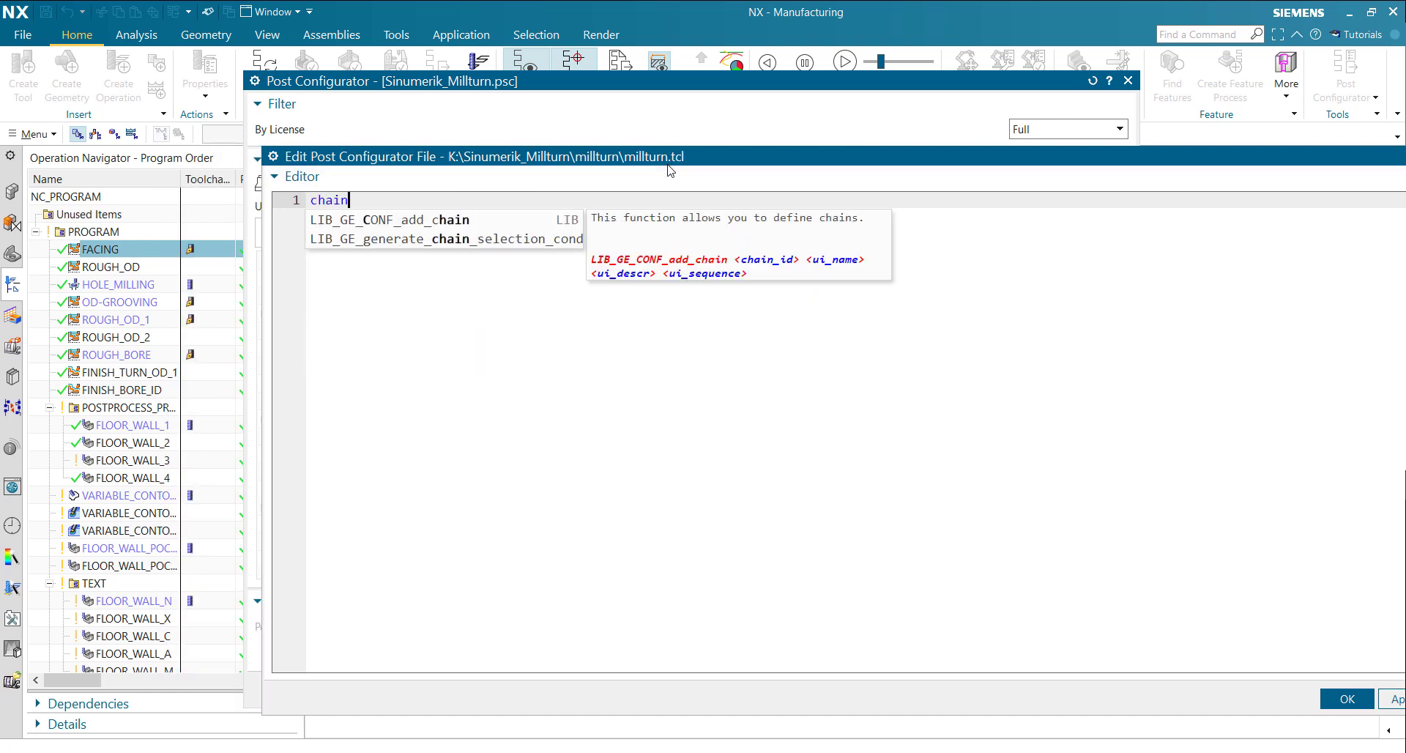
key("Down")
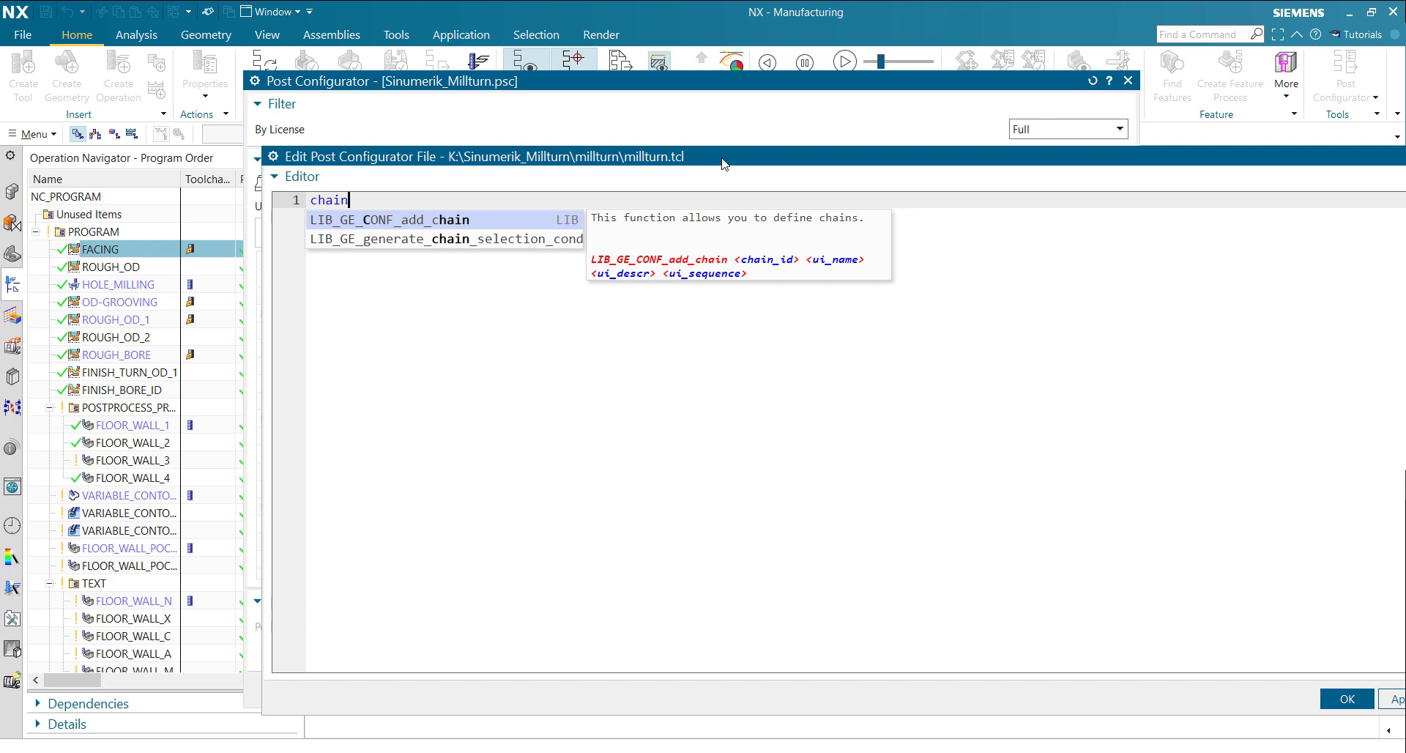
left_click_drag(728, 160, 725, 274)
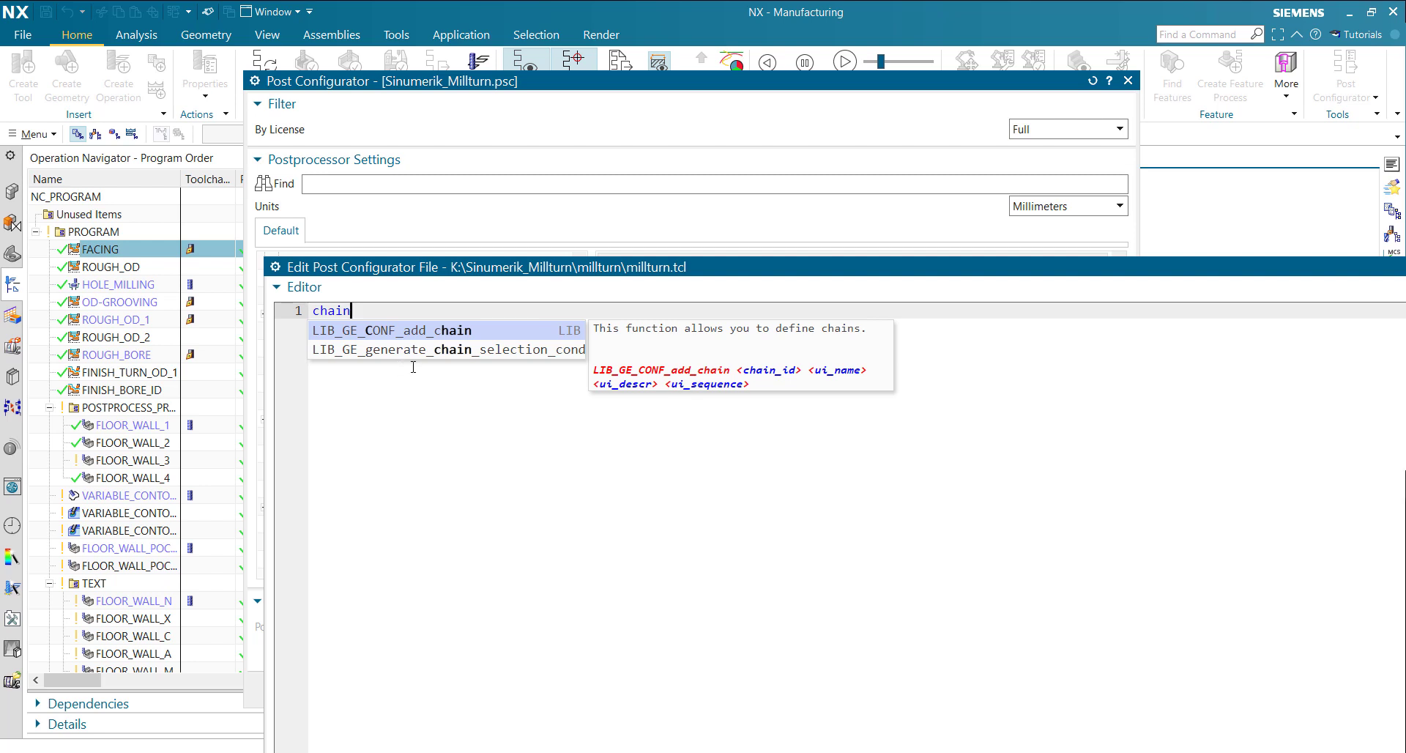
double_click(466, 330)
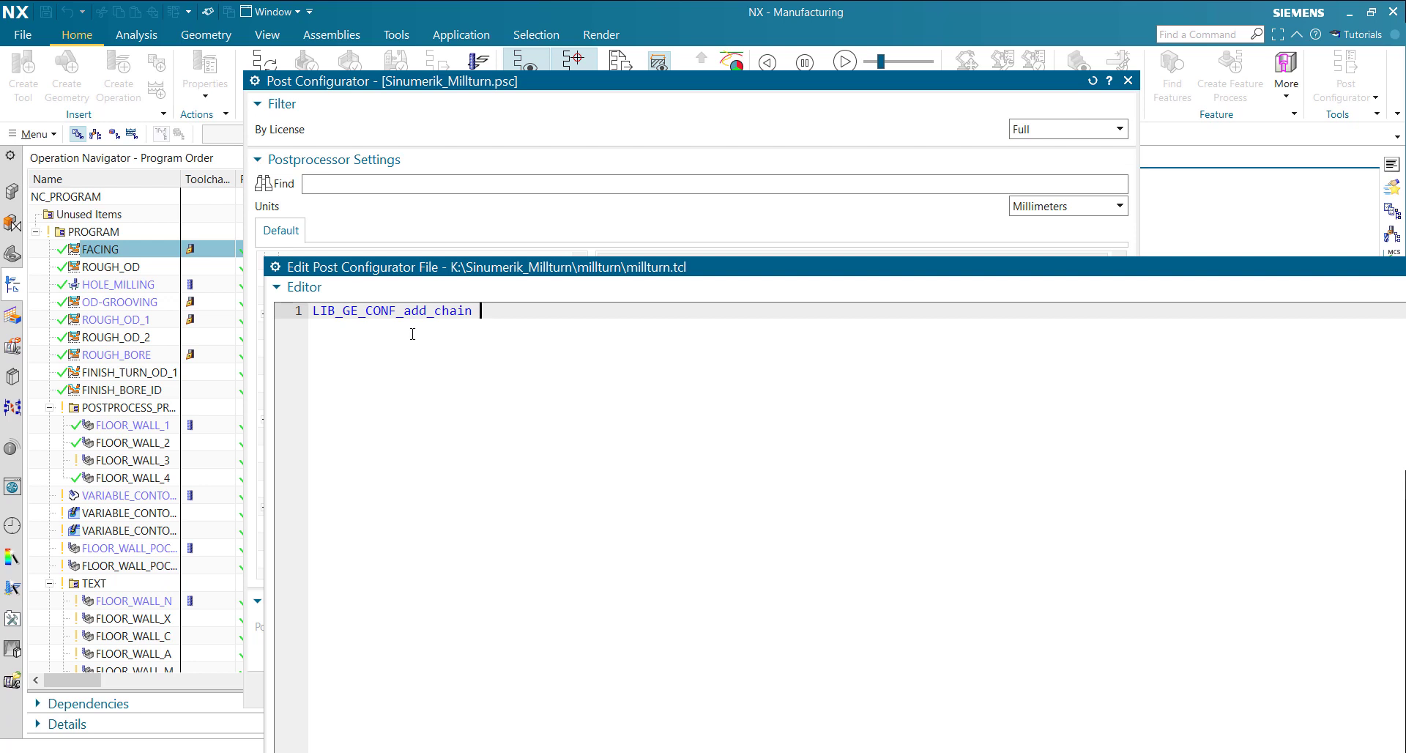
type("TurniID \"Turnb")
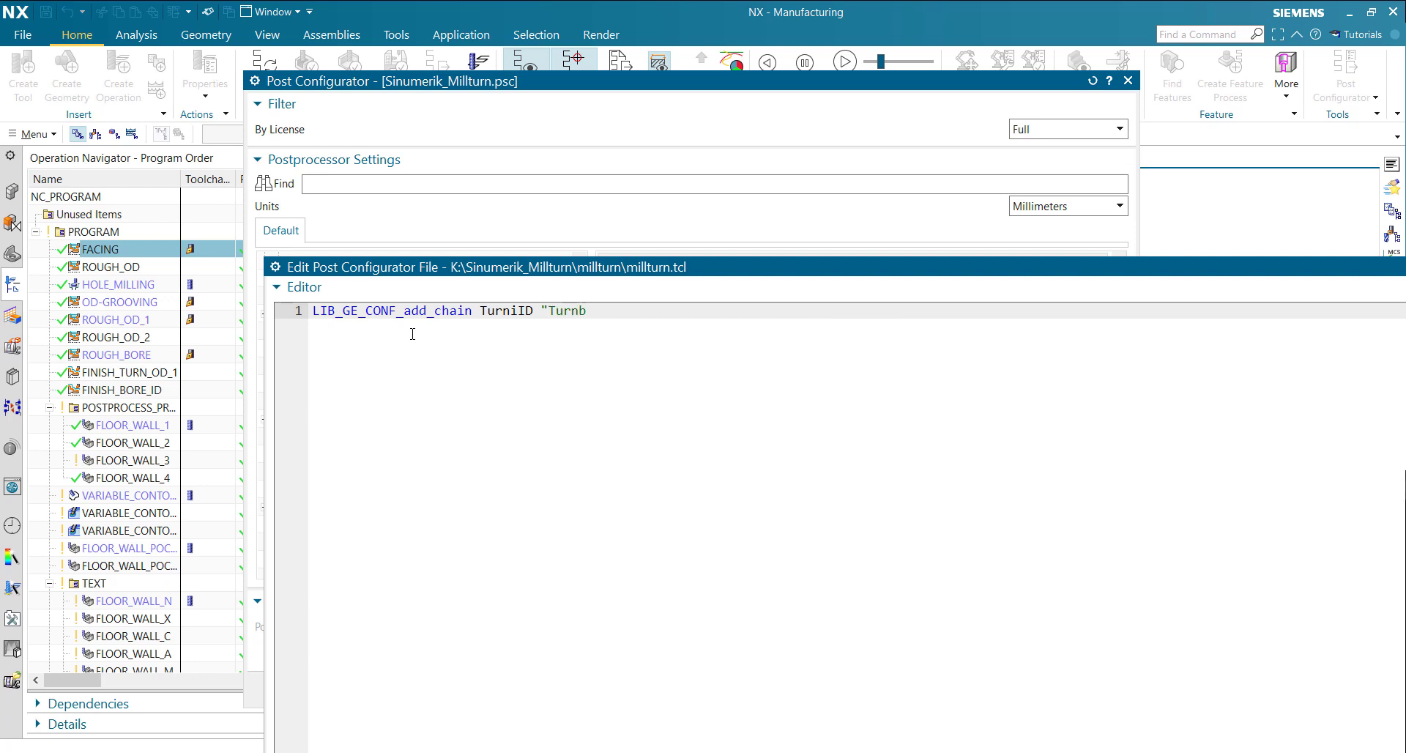
key("BackSpace")
type("ing Chain\" \"Descr\" -1")
left_click_drag(763, 263, 657, 151)
left_click(1138, 705)
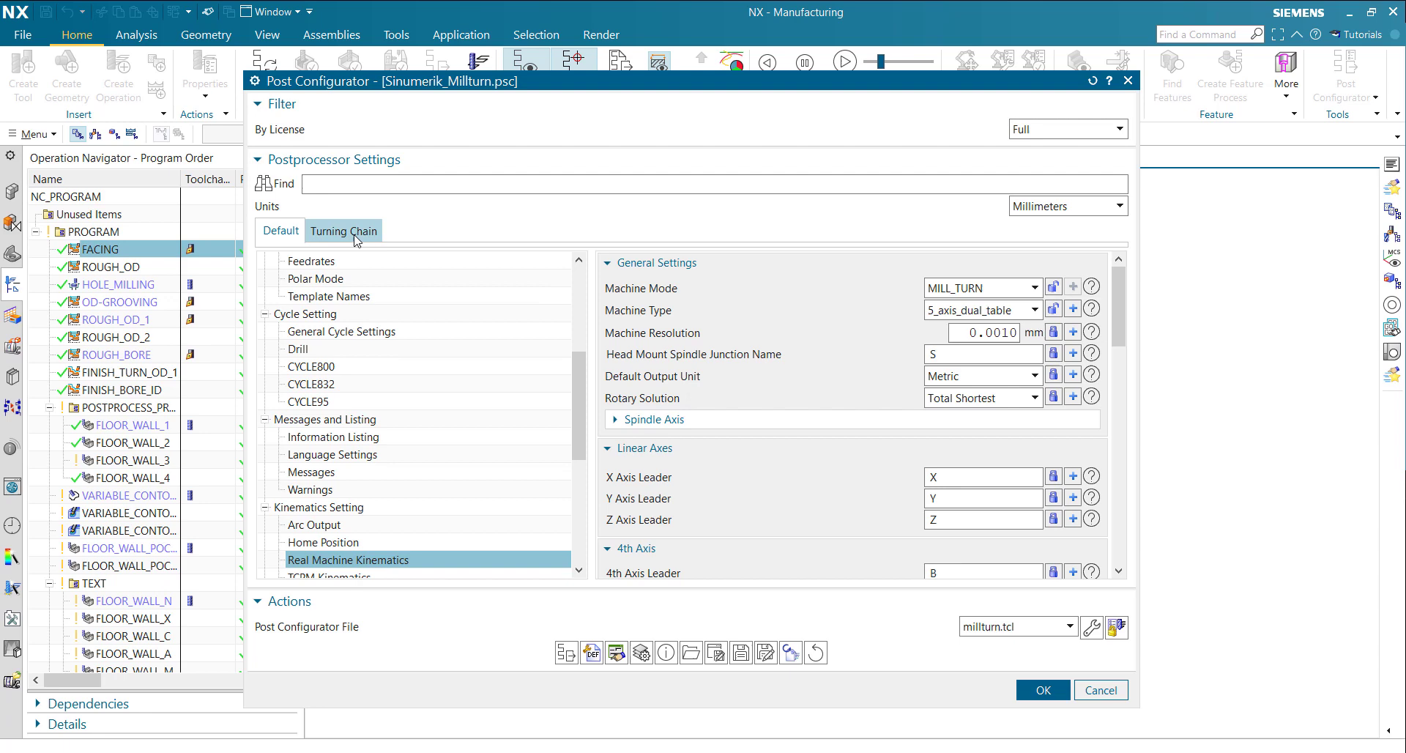
Add the Auto Change Template setting under General Setting > Tool Change to the Turning Chain.
left_click_drag(581, 406, 581, 298)
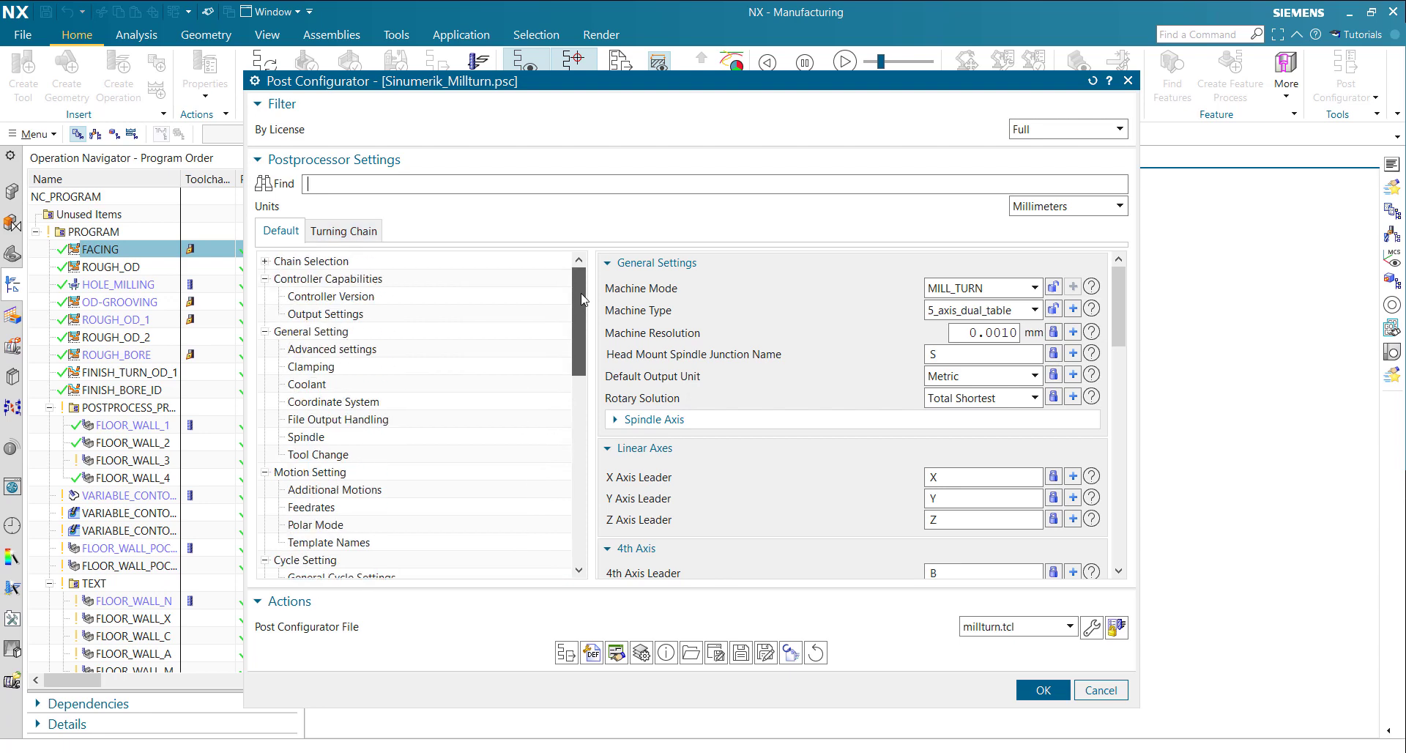
left_click(265, 261)
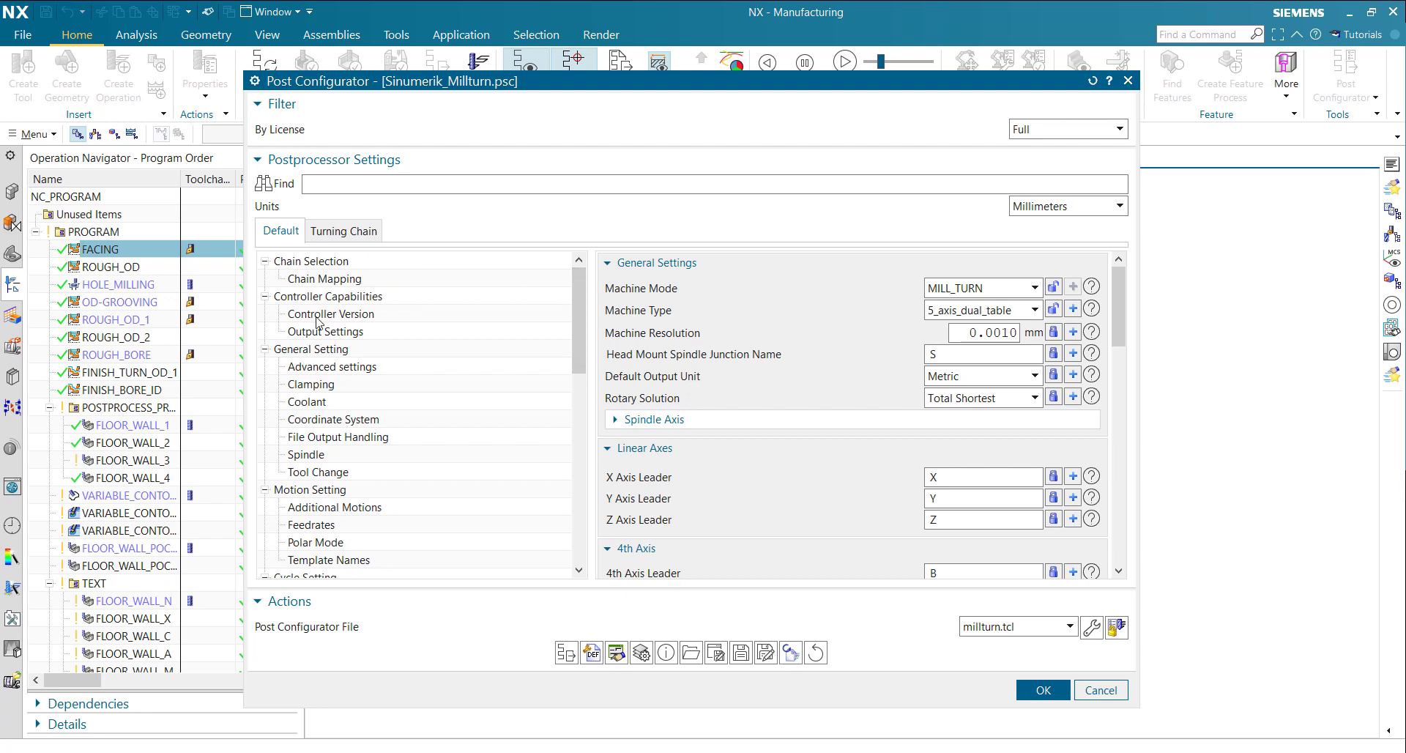
left_click(324, 472)
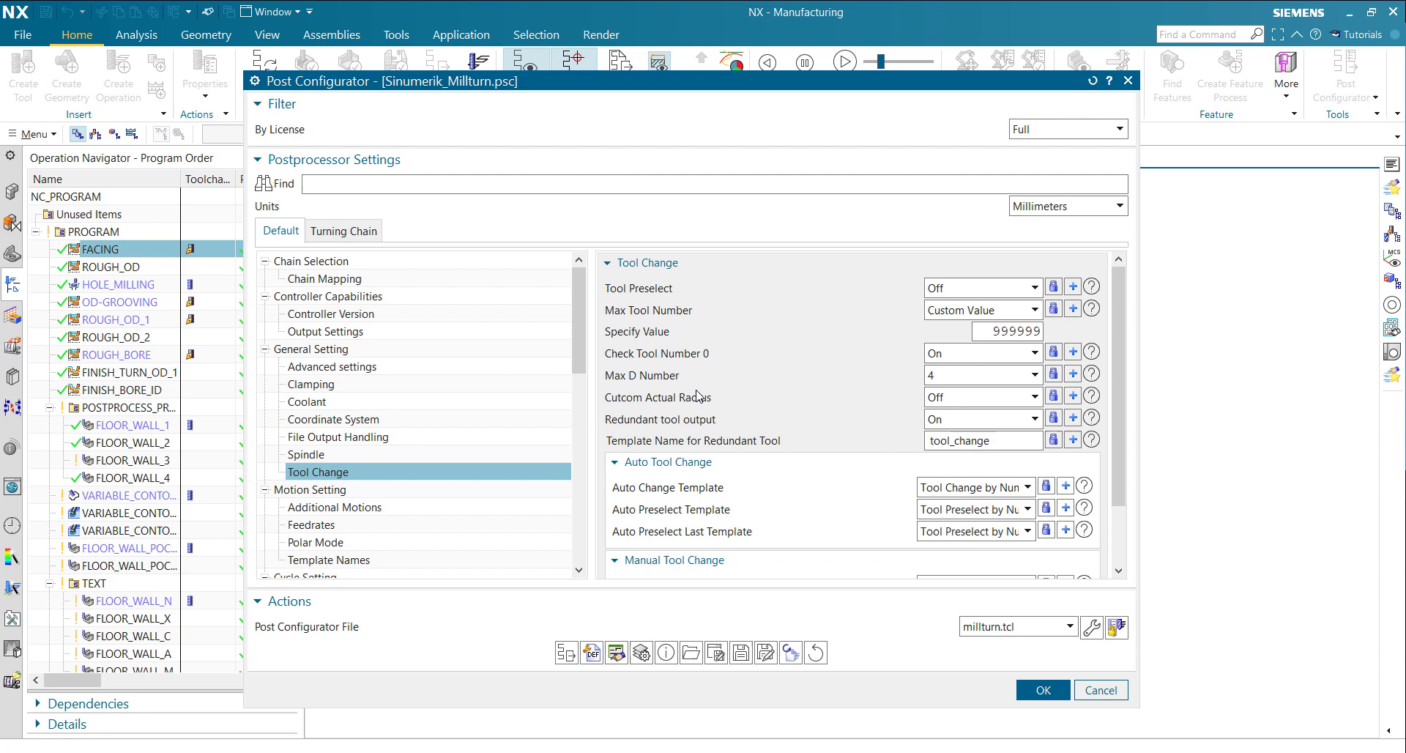
scroll(698, 396, "down", 3)
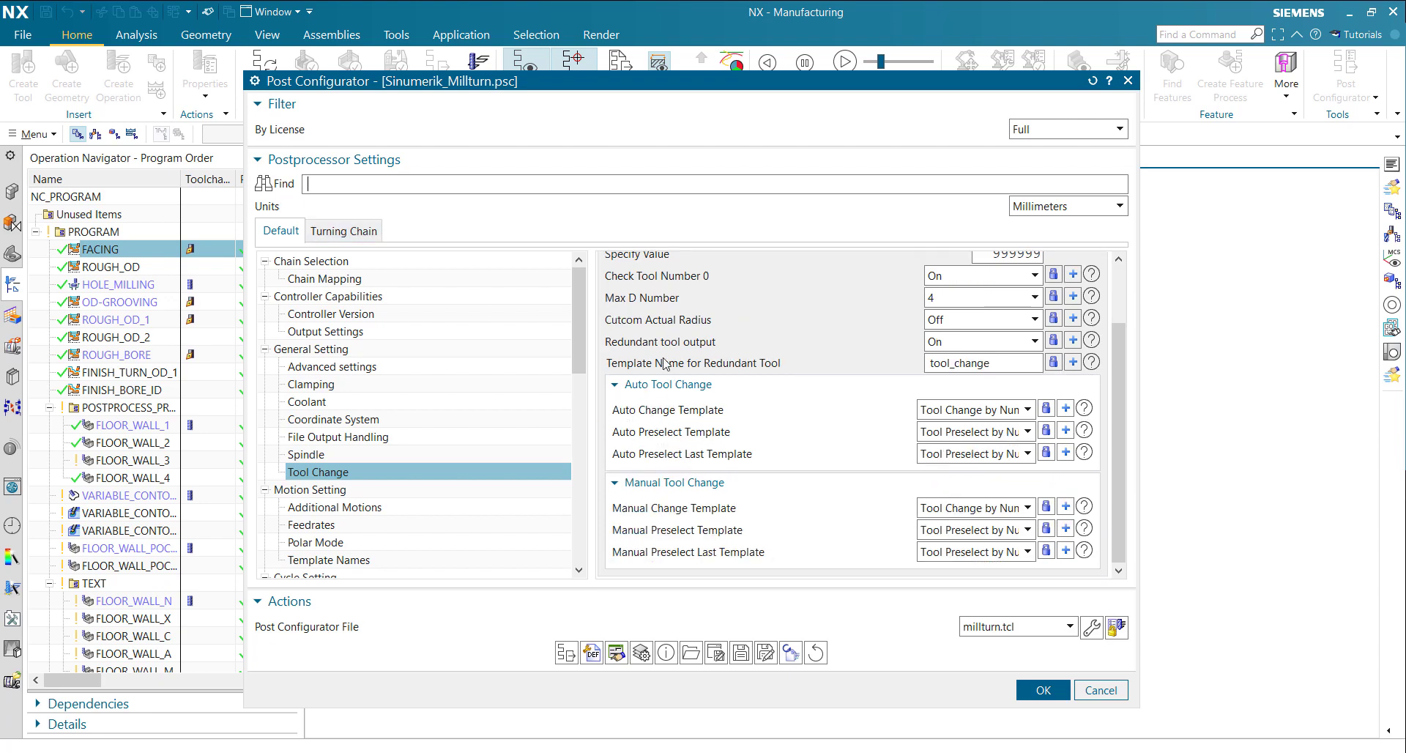
left_click(994, 410)
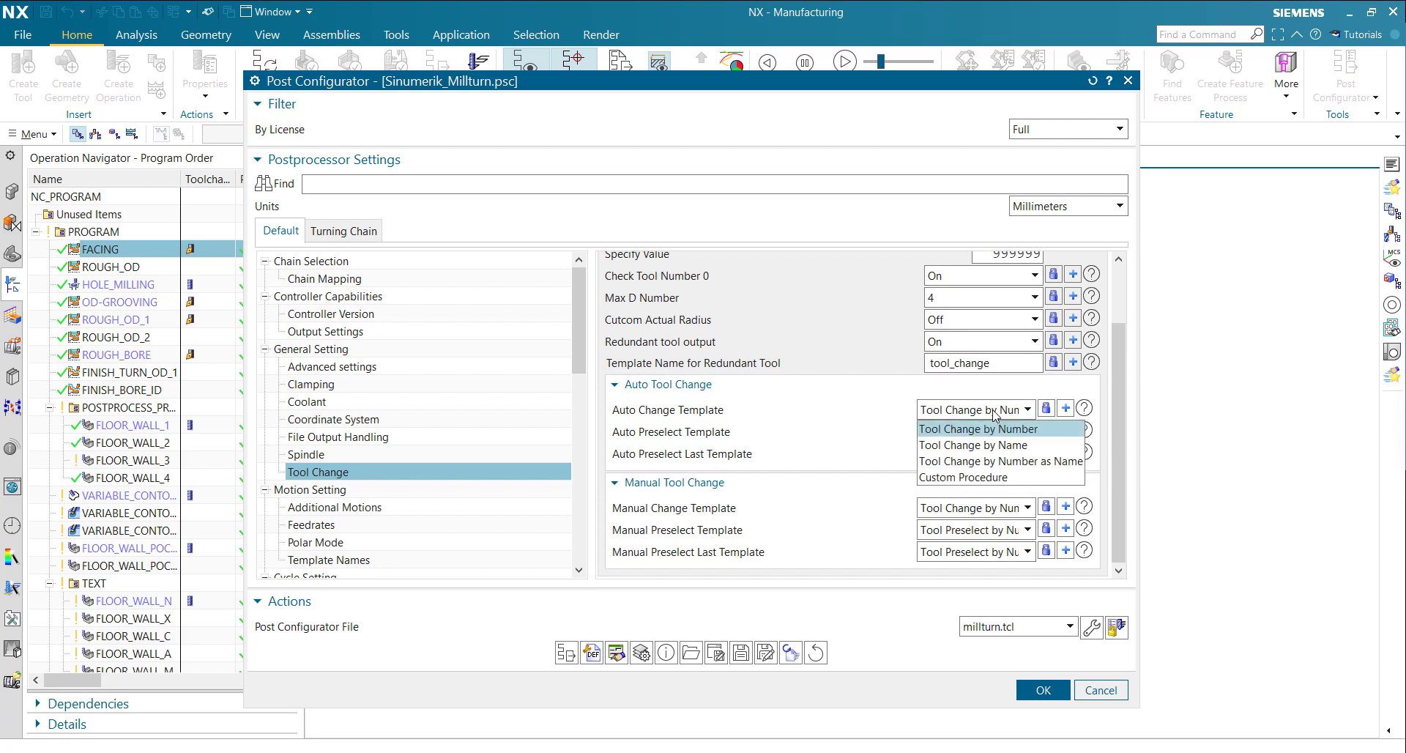
left_click(846, 412)
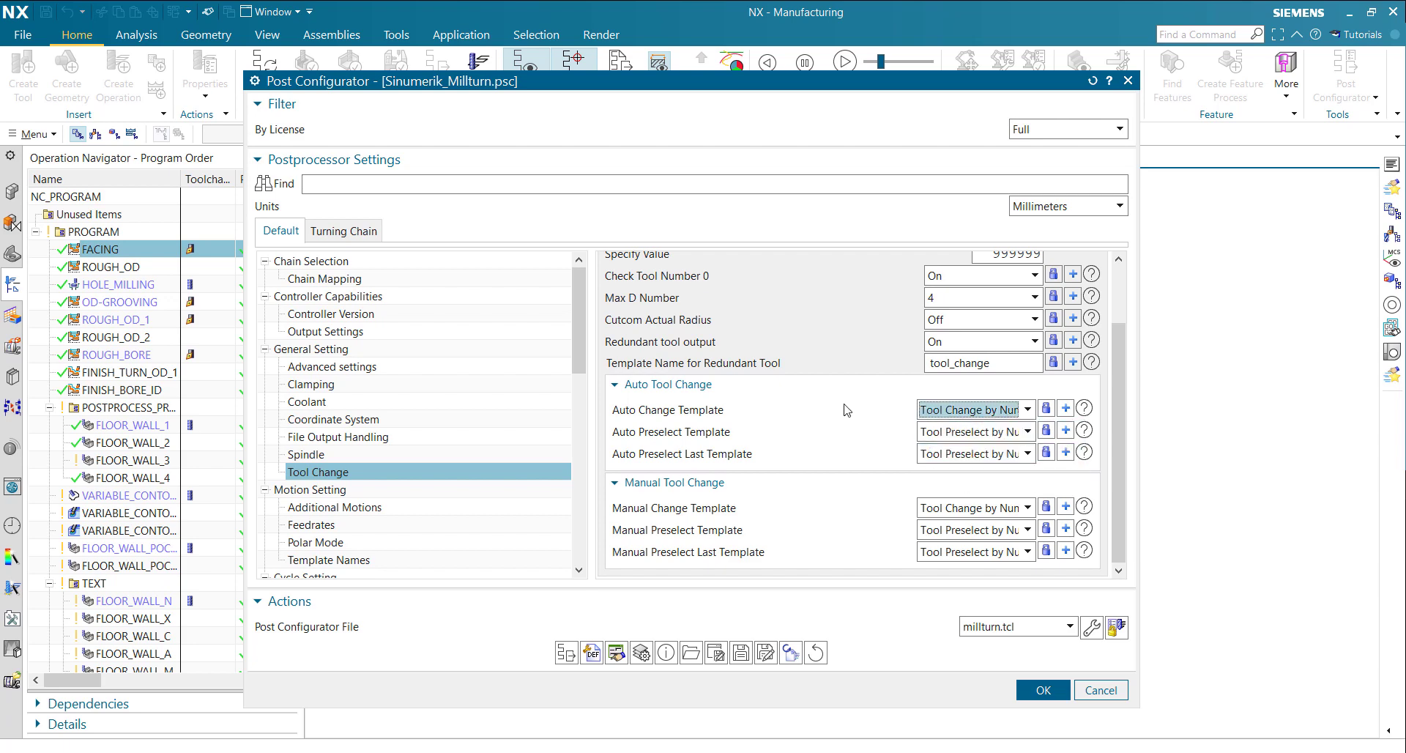
left_click(1066, 409)
left_click(1066, 408)
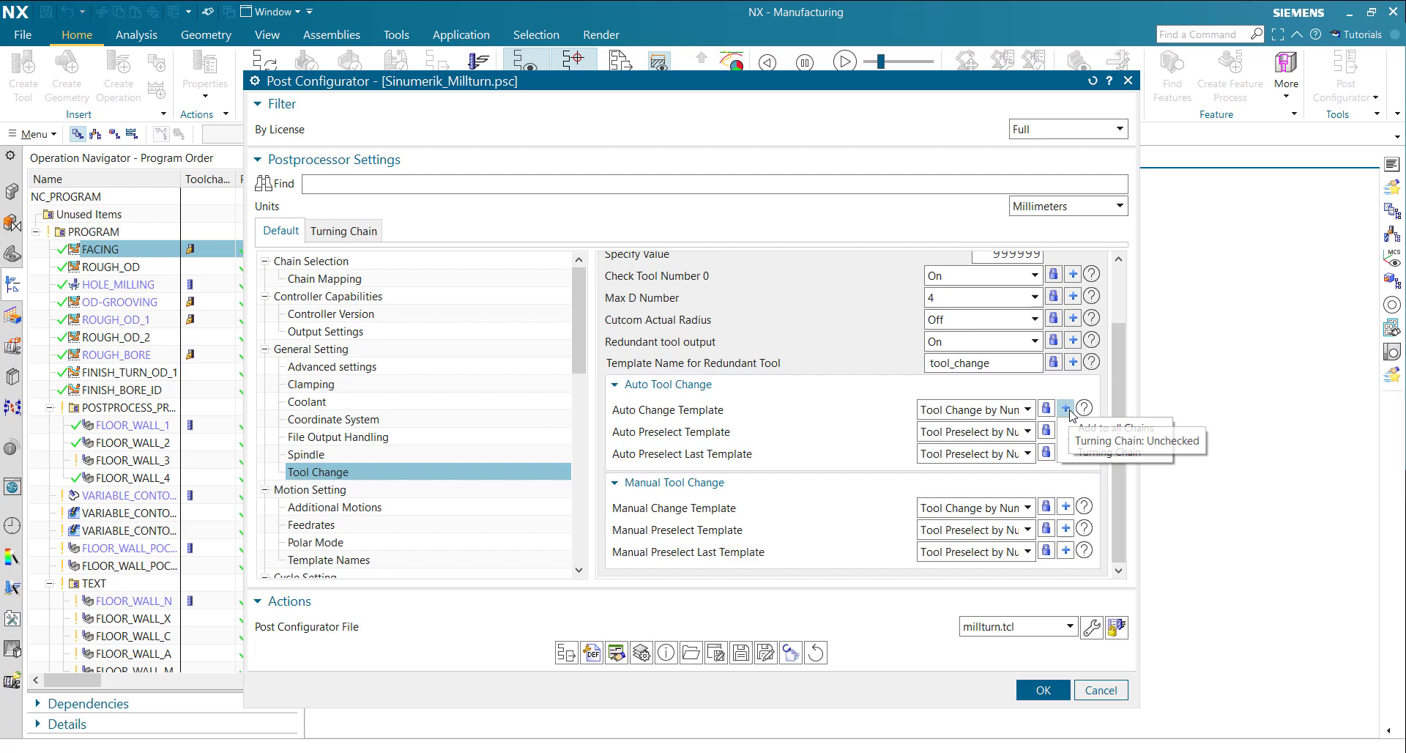
left_click(1066, 408)
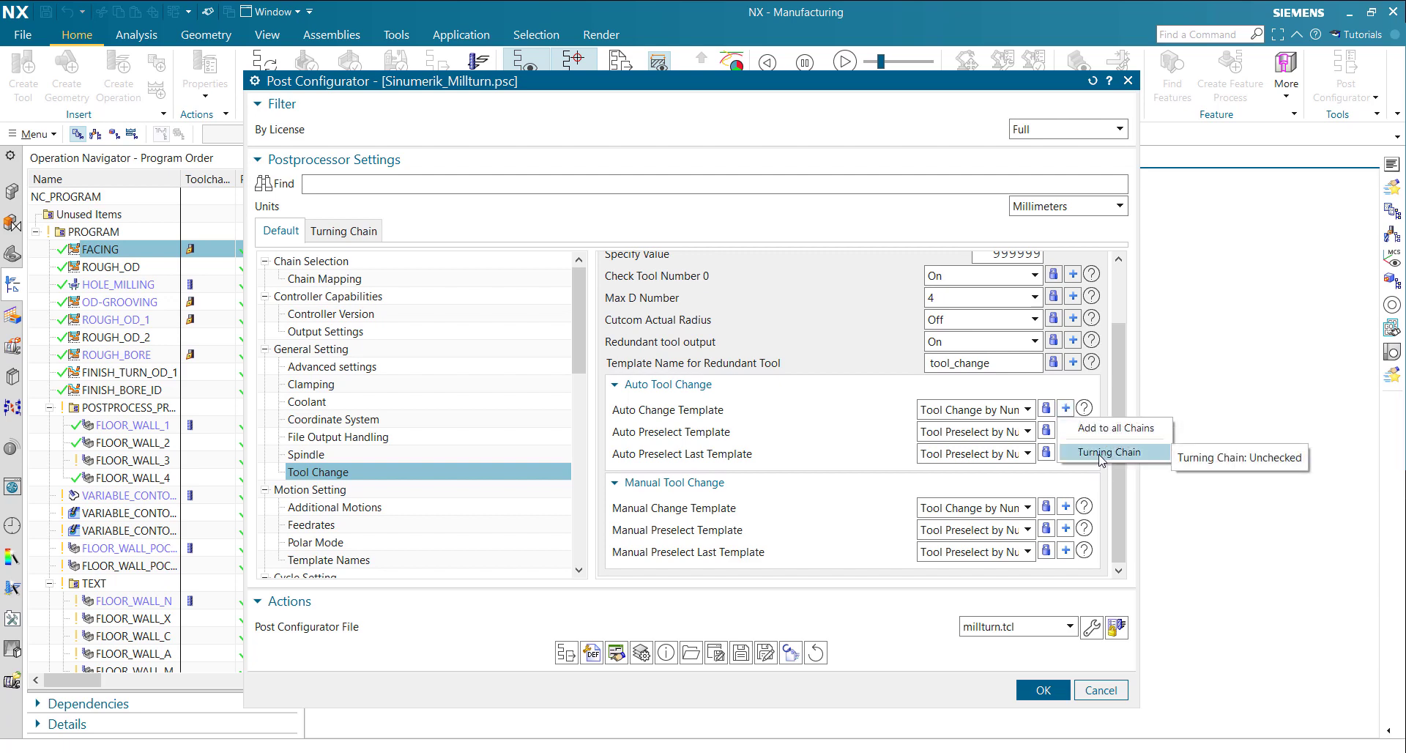
left_click(1109, 454)
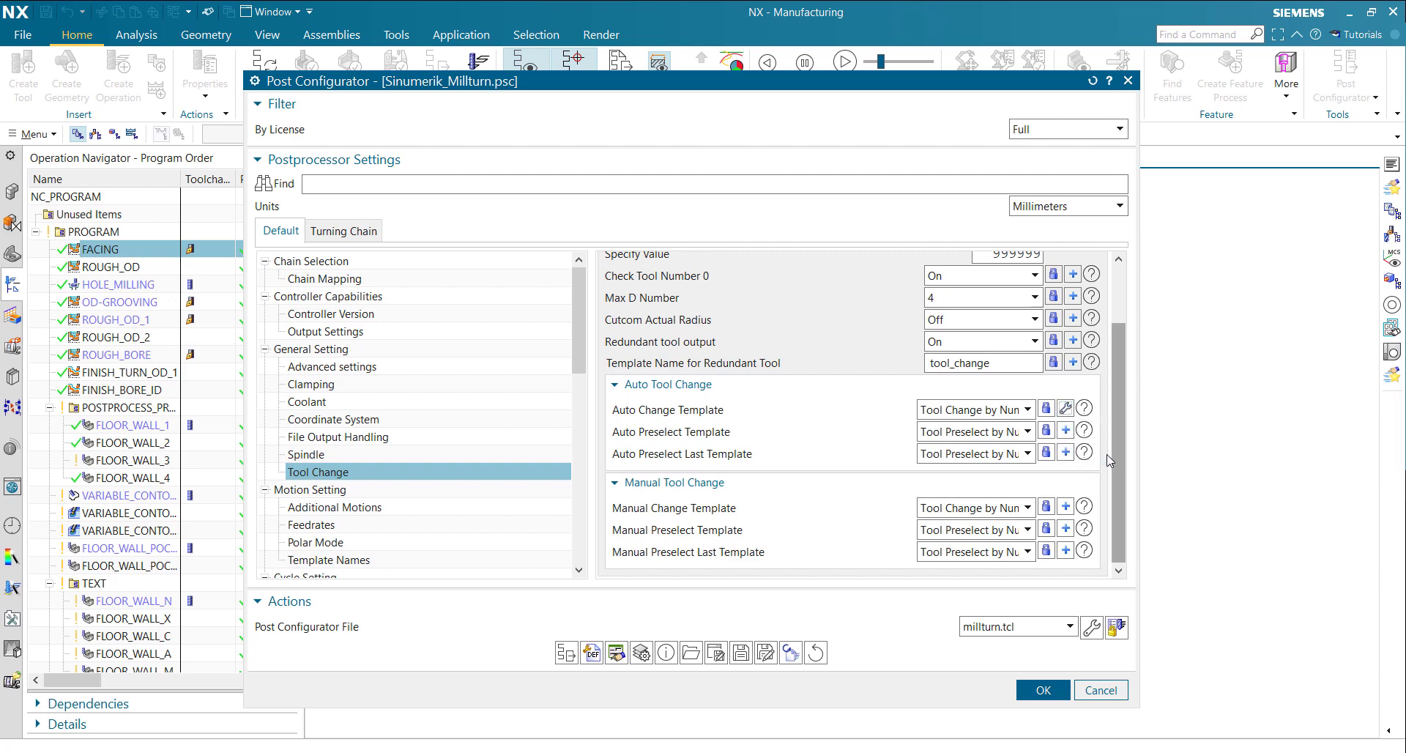
Set the Turning Chain's Auto Change Template to Tool Change by Name and save the postprocessor.
left_click(346, 233)
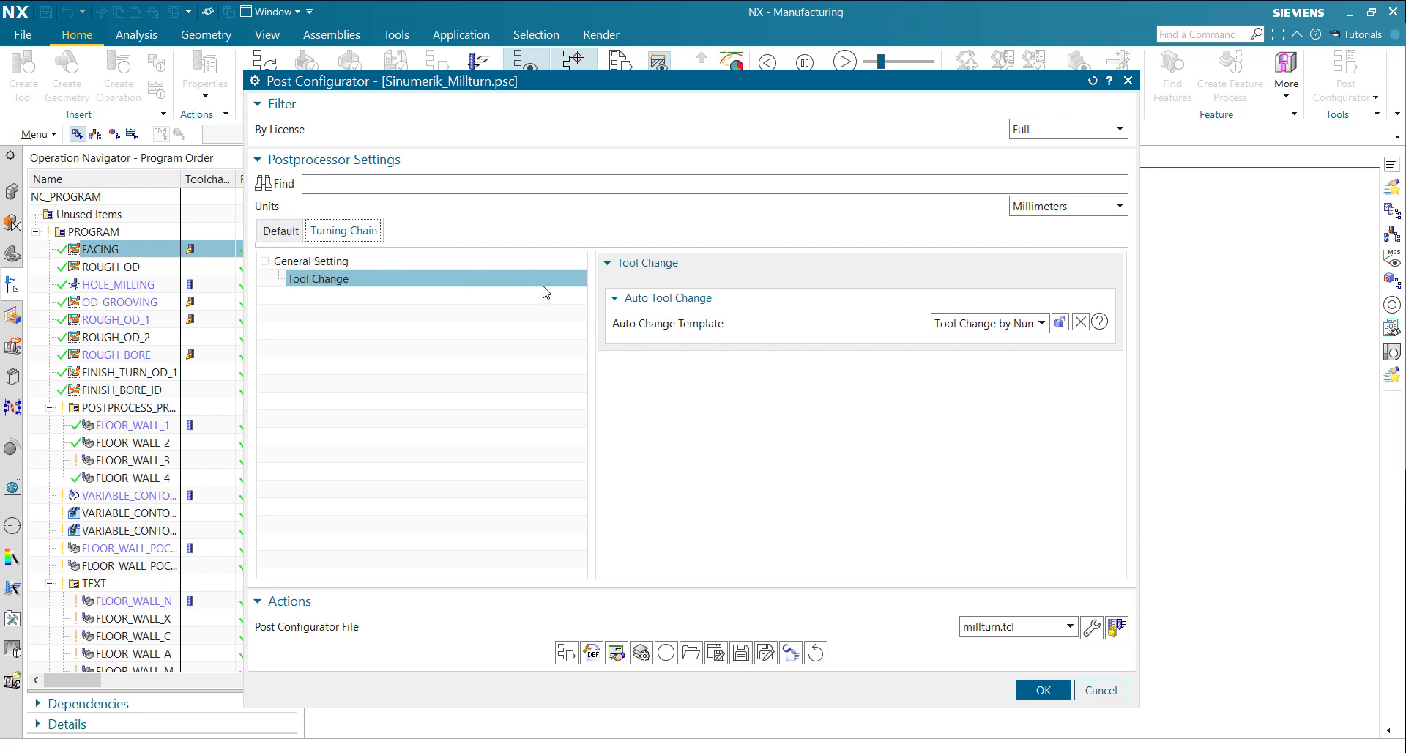
left_click(1034, 327)
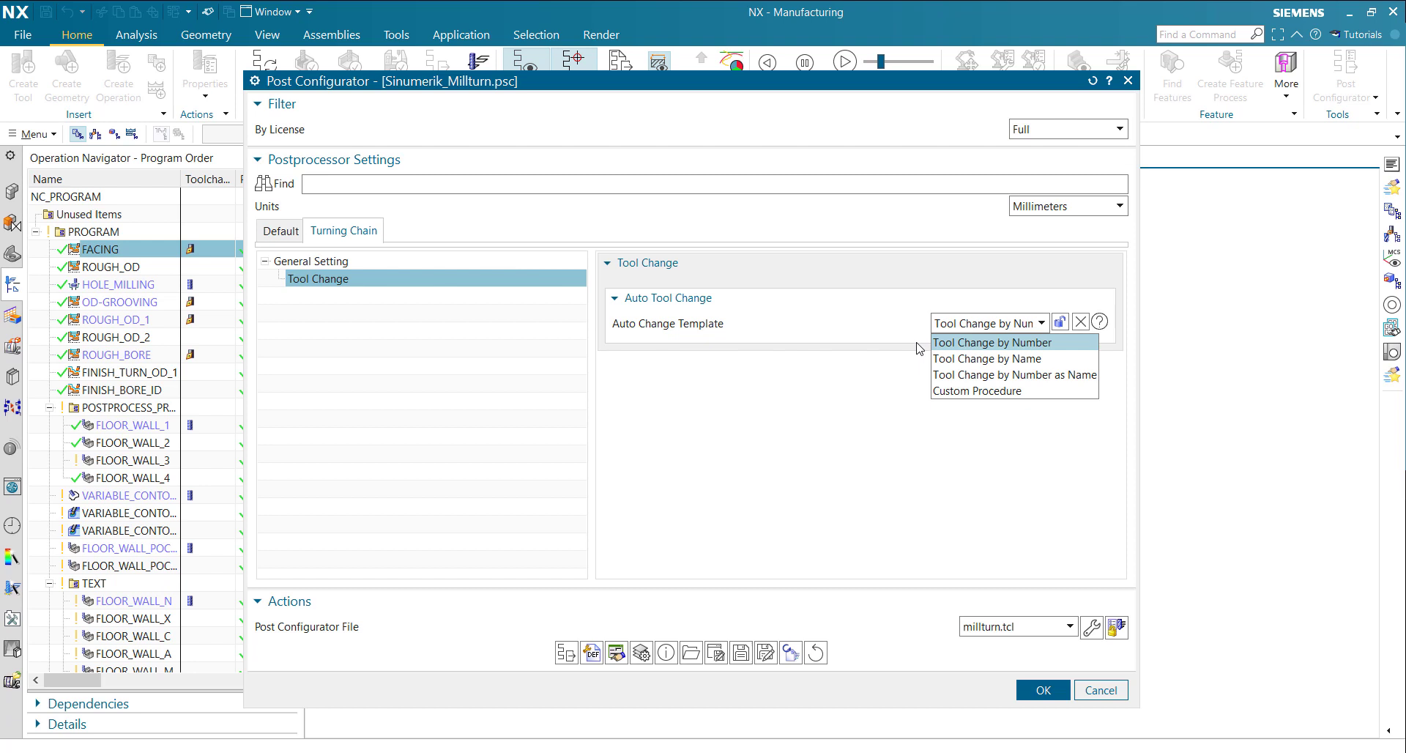
left_click(1012, 361)
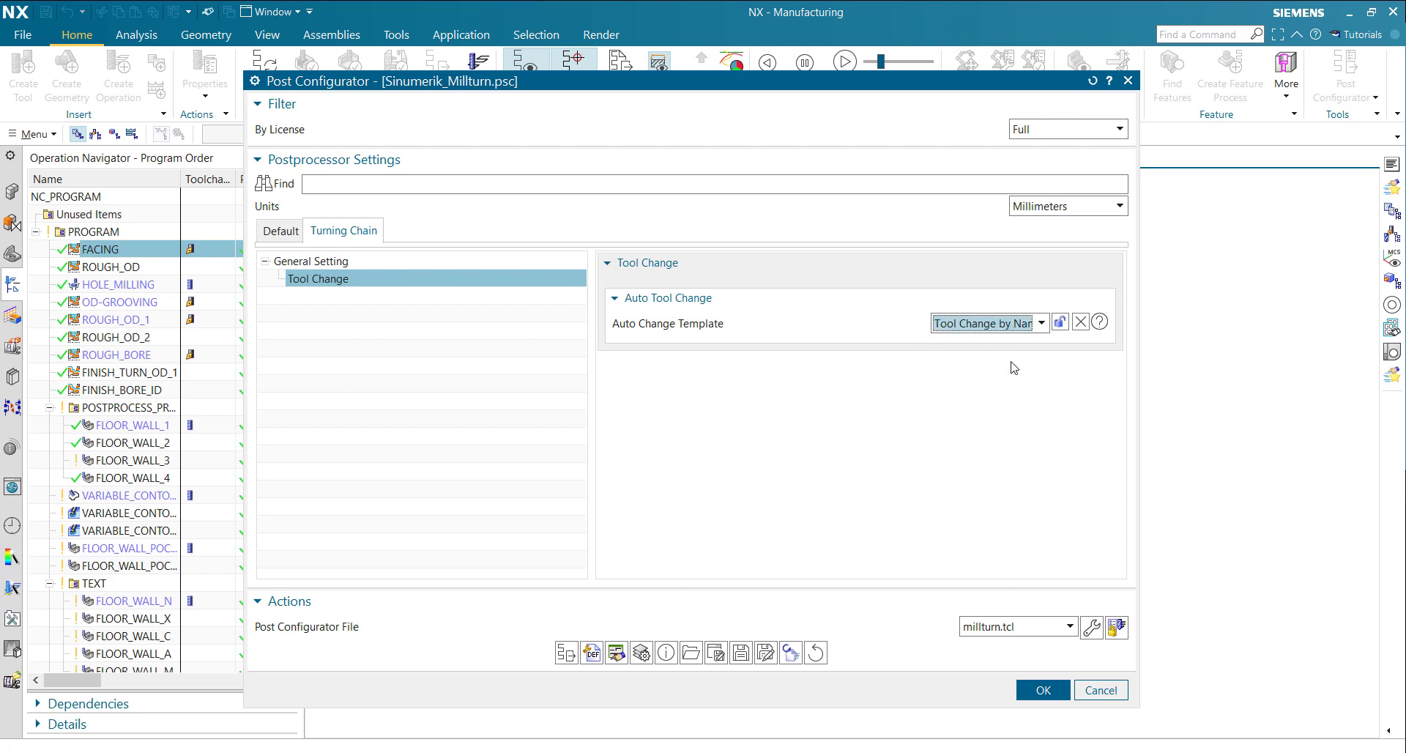
left_click(740, 656)
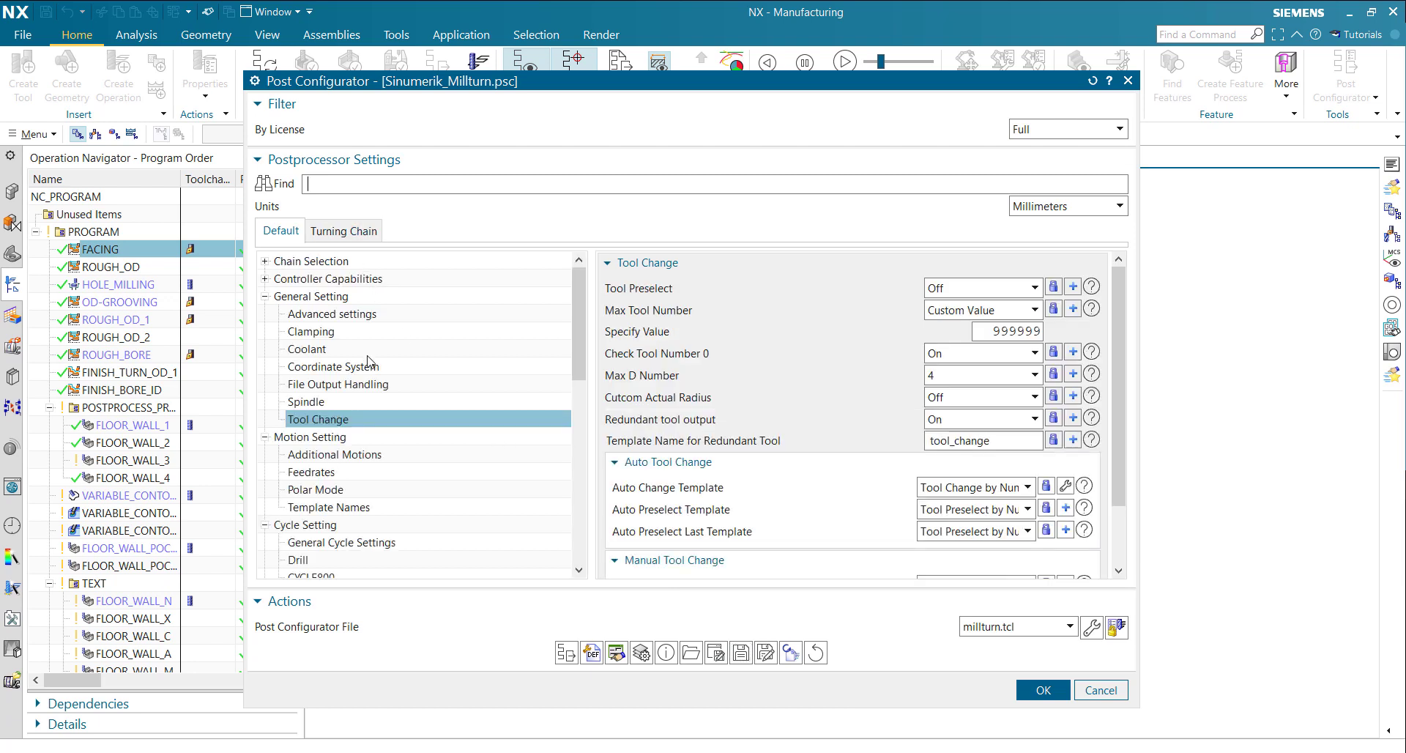
Add the Real Machine Kinematics Machine Type setting, still 5_axis_dual_table, to the Turning Chain.
scroll(329, 405, "down", 4)
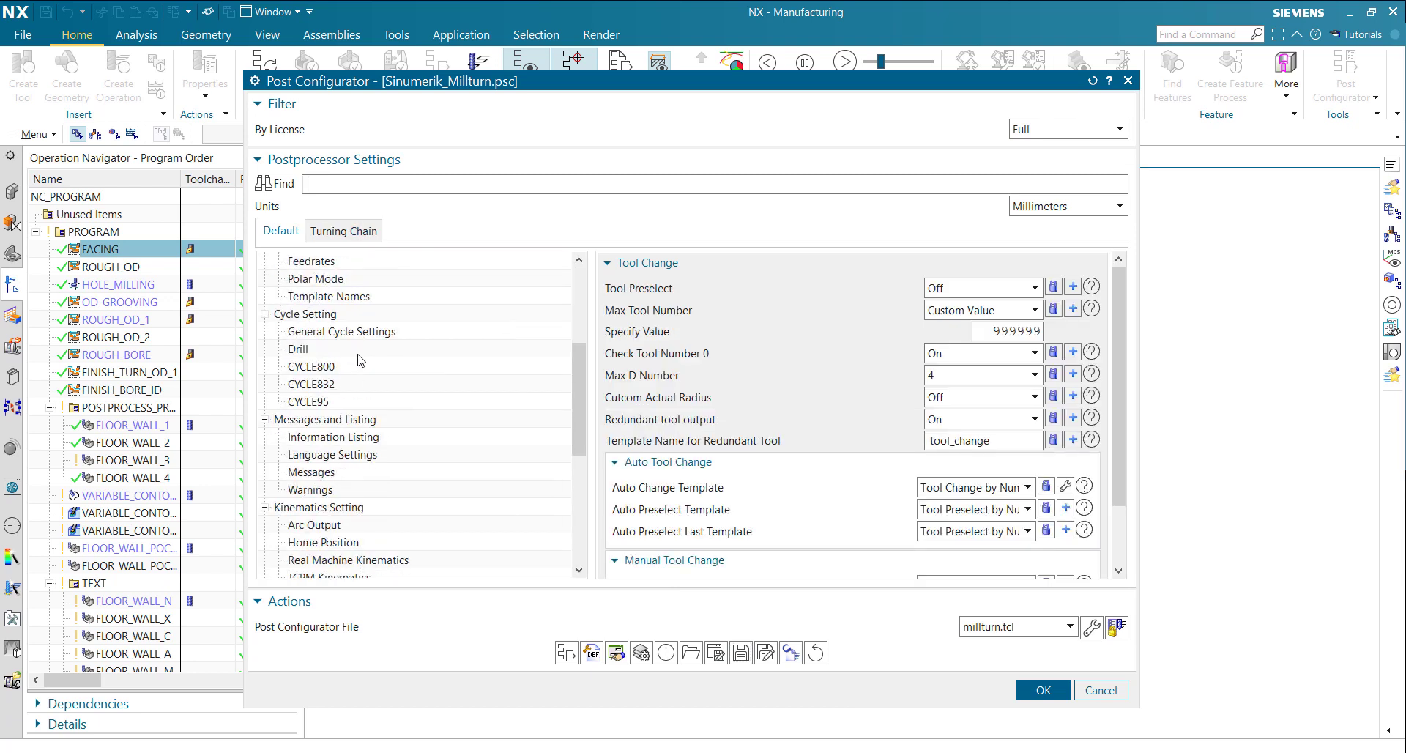
scroll(359, 304, "down", 1)
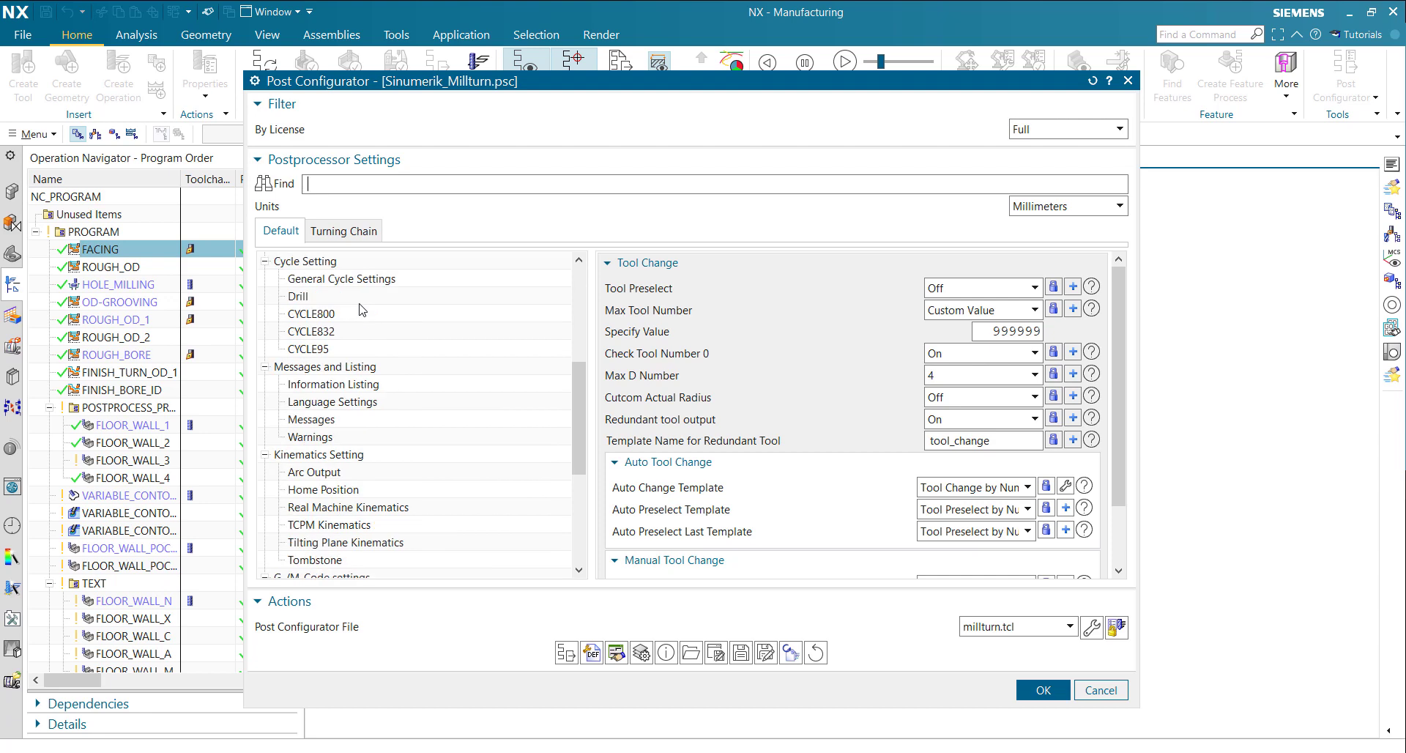
left_click(371, 507)
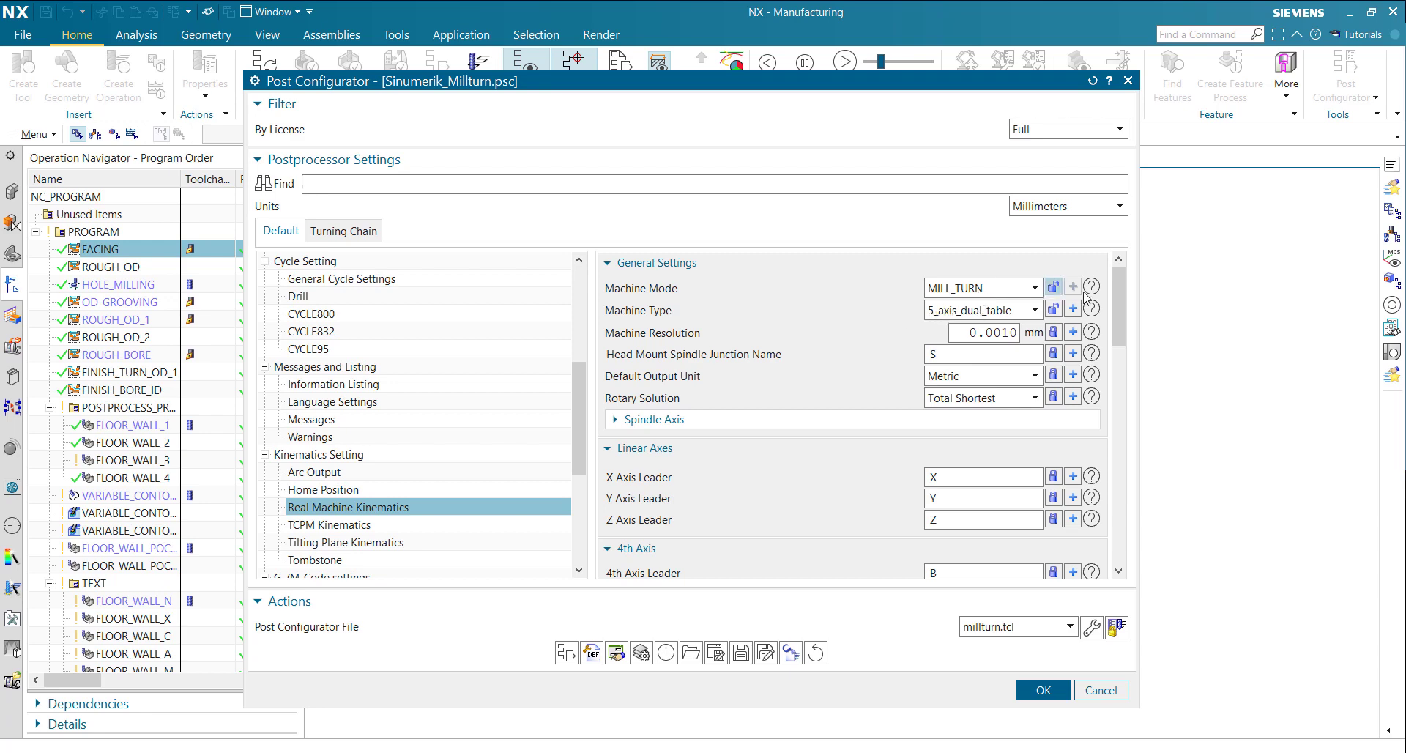
left_click(1073, 292)
left_click(1034, 314)
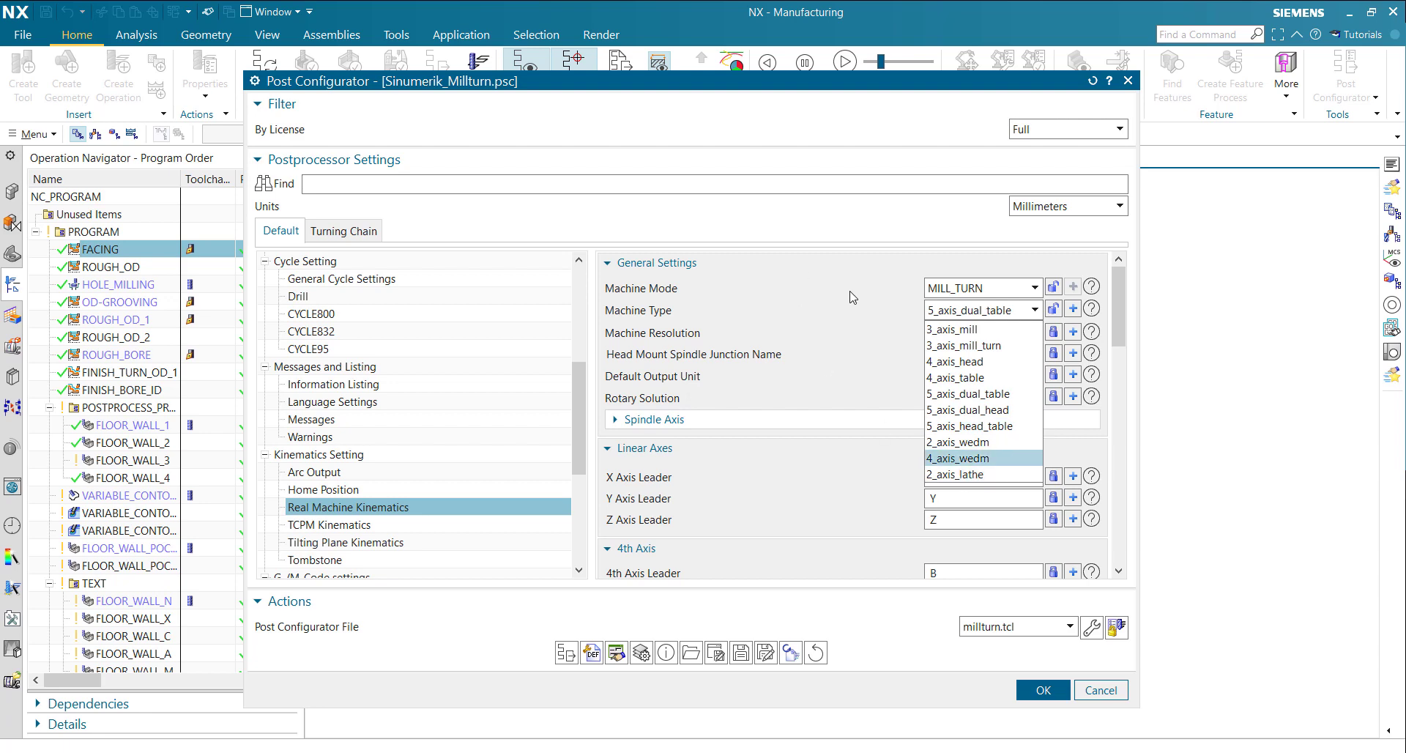
left_click(1025, 310)
left_click(1073, 309)
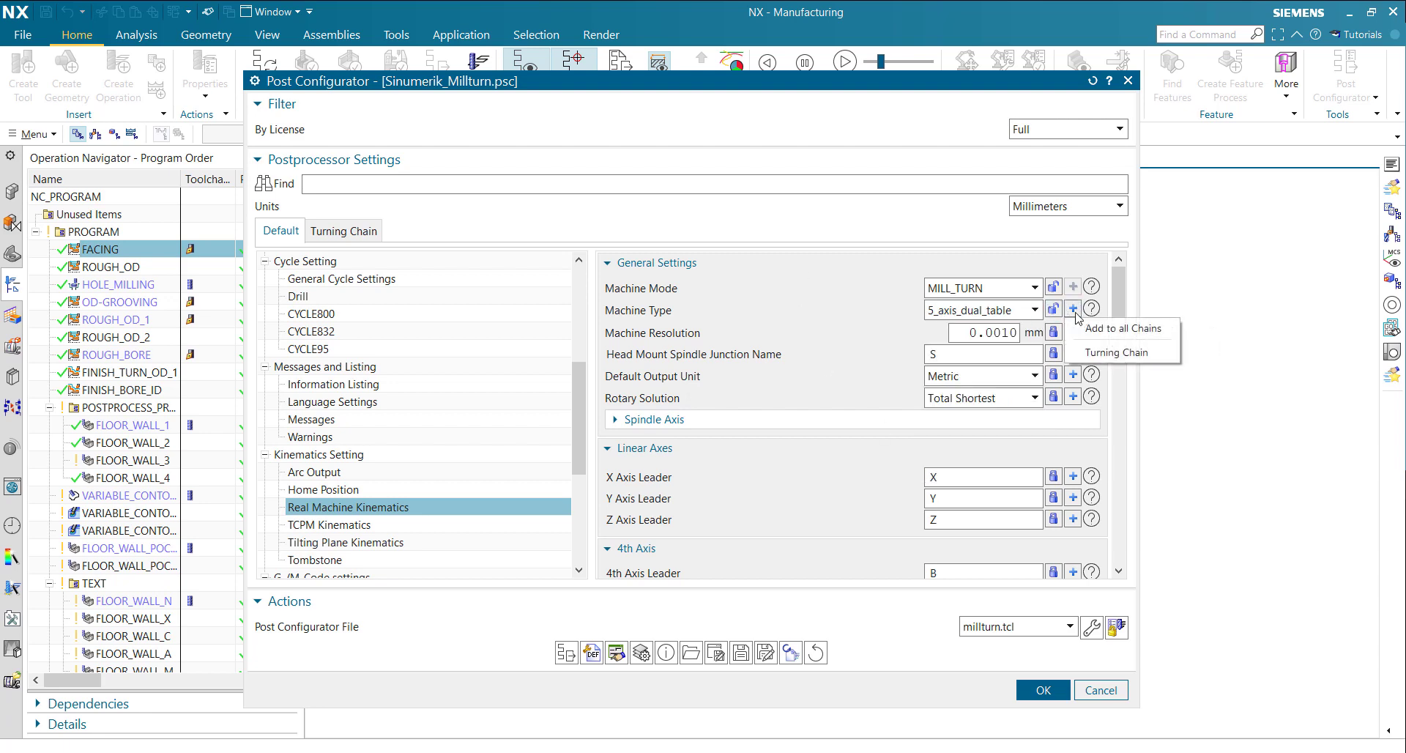
left_click(1107, 352)
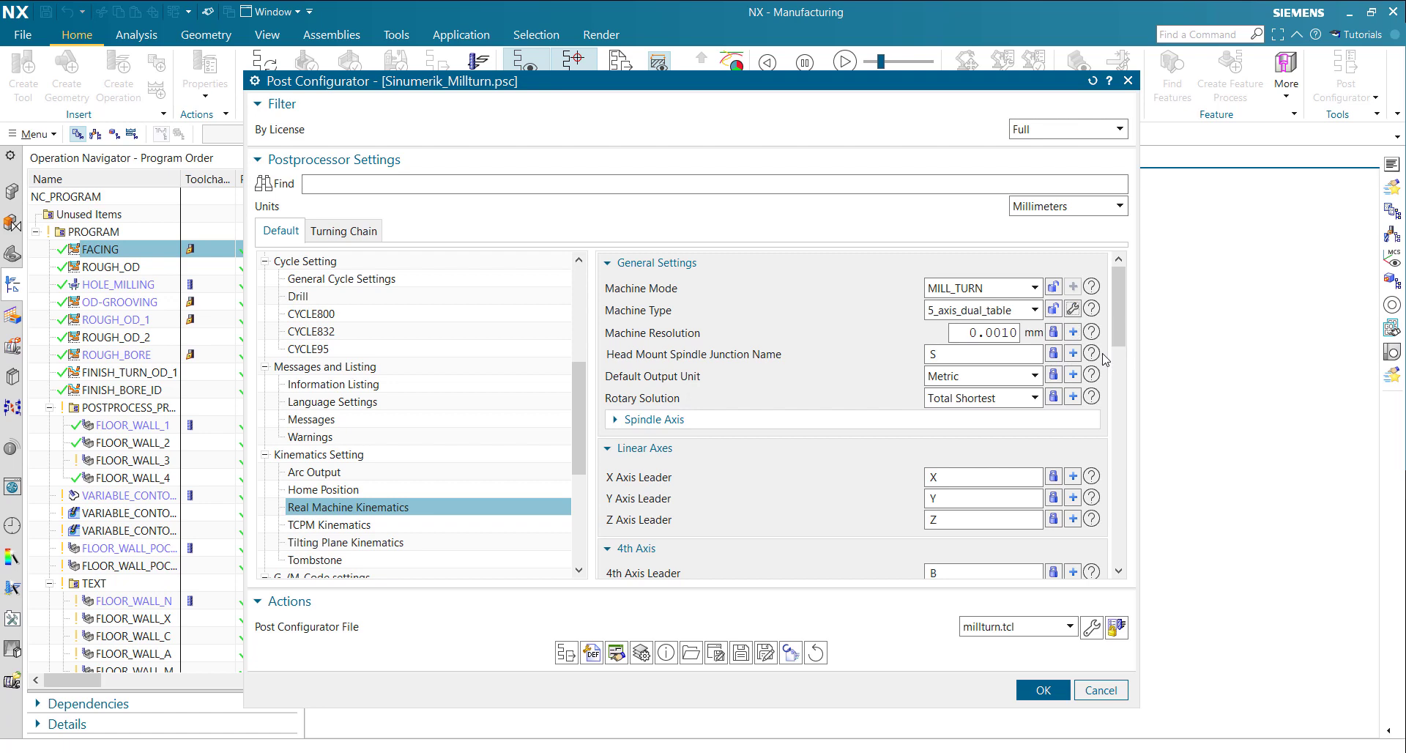
Change the Turning Chain's Machine Type to 2_axis_lathe and save the postprocessor.
left_click(357, 232)
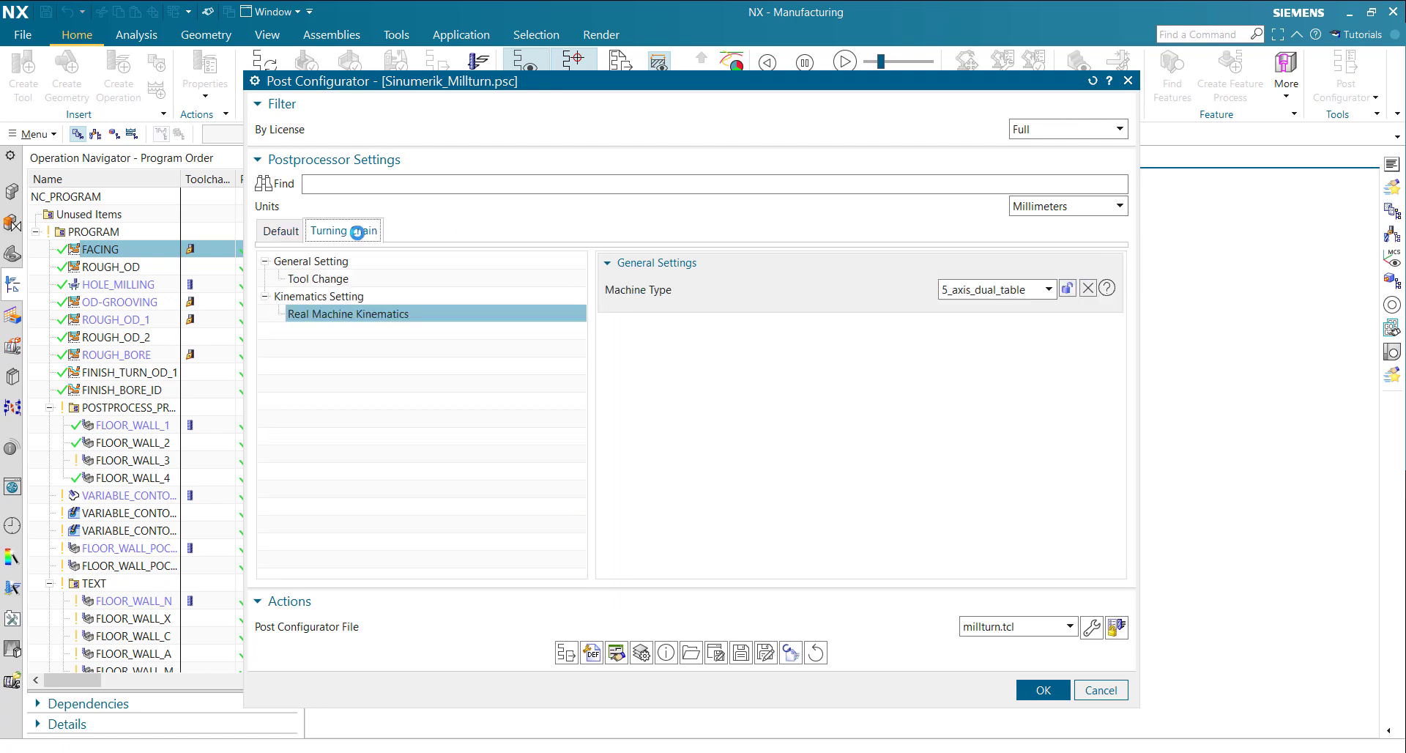
left_click(1026, 290)
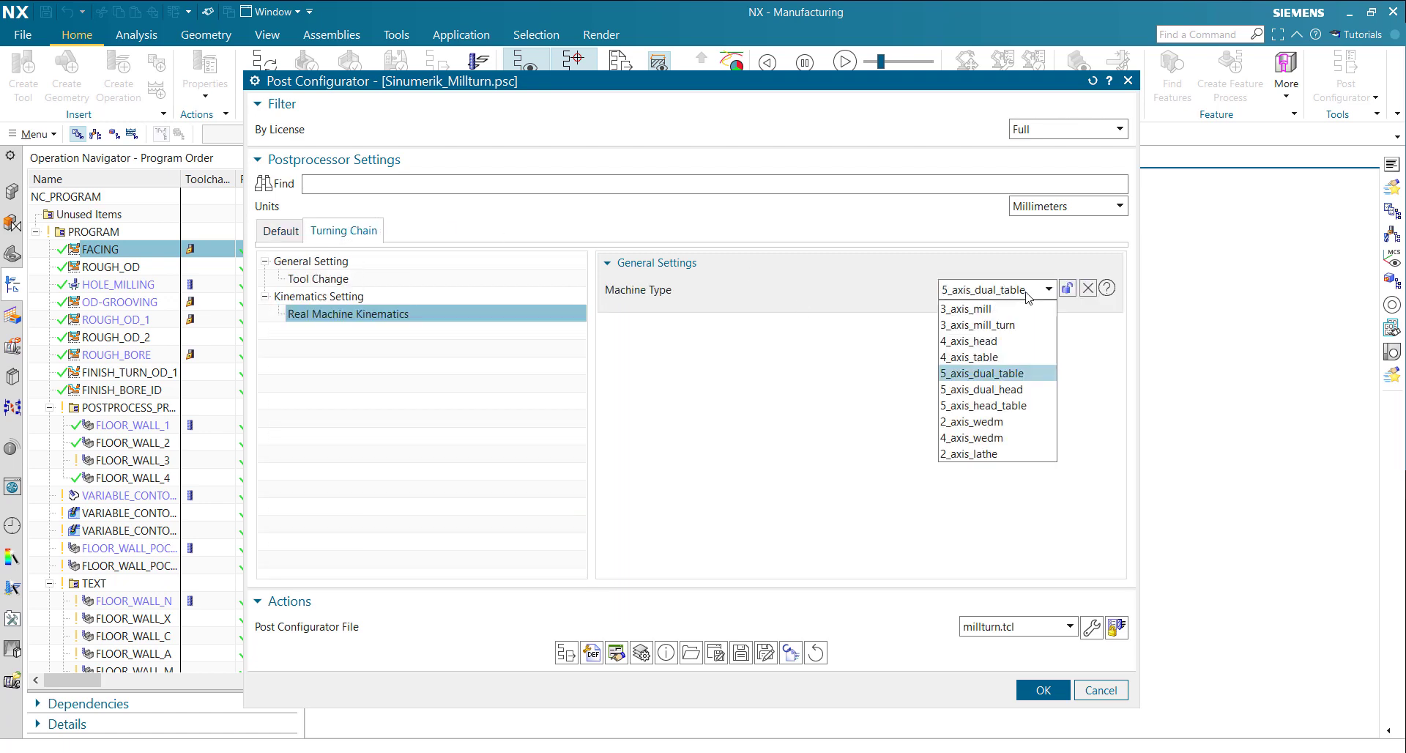
left_click(974, 454)
left_click(741, 652)
left_click(769, 687)
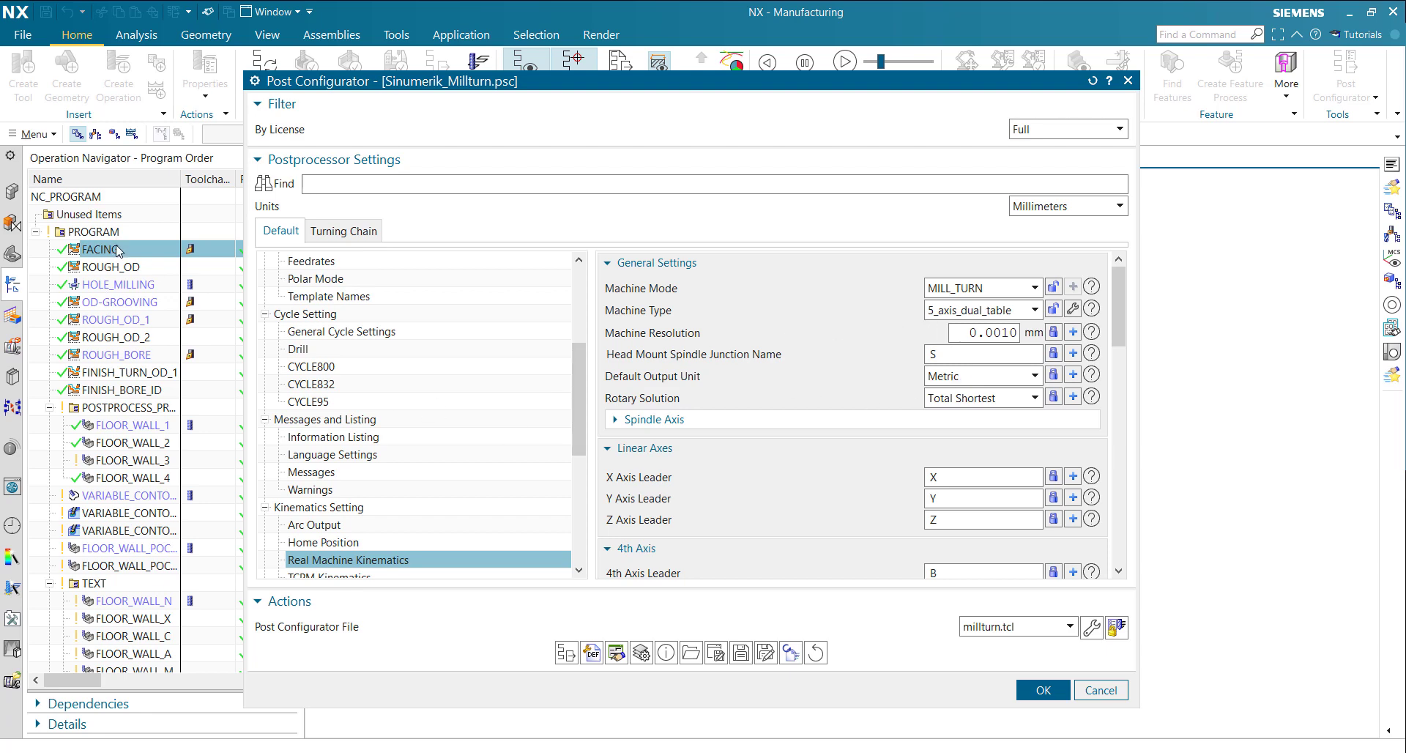
Postprocess FACING and highlight the N20 T2 M6 tool-change line in the output.
left_click(565, 653)
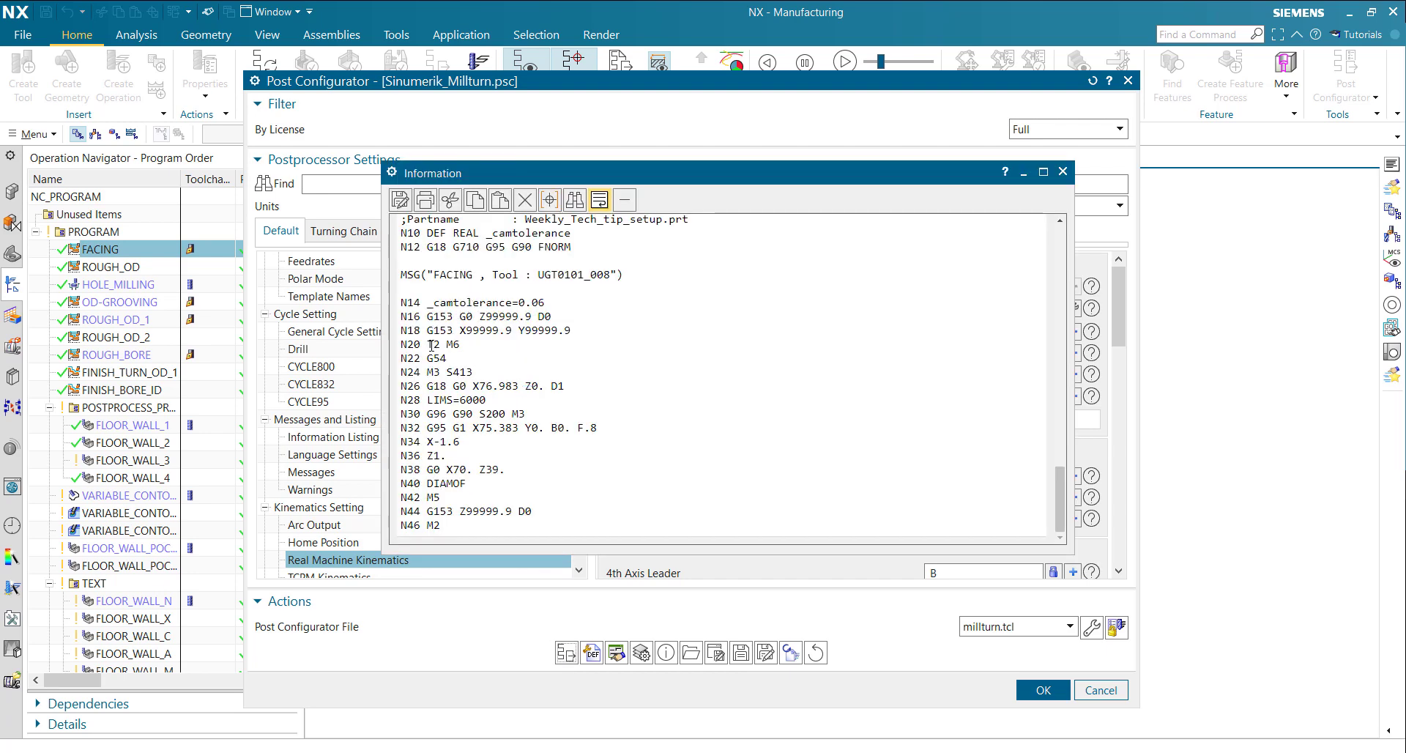
left_click_drag(425, 344, 468, 345)
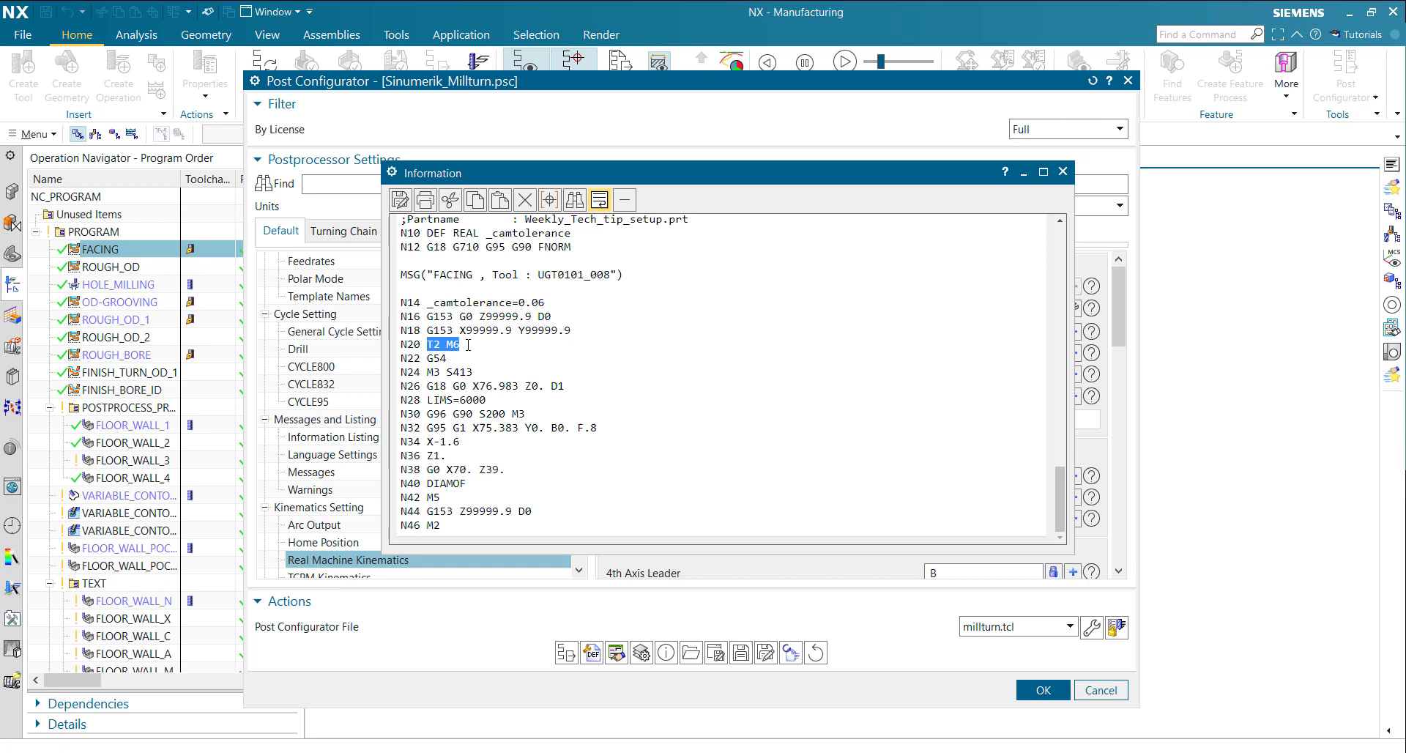